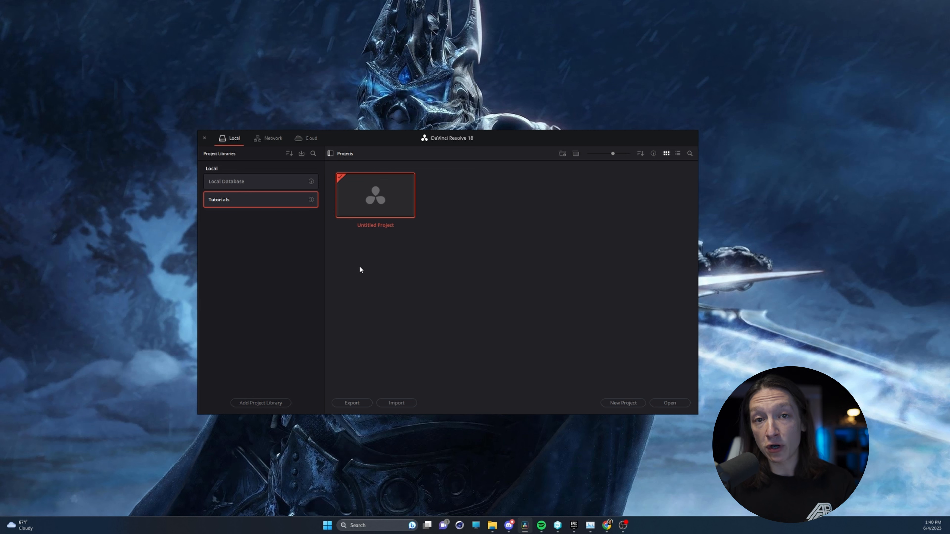
pyautogui.rightClick(397, 203)
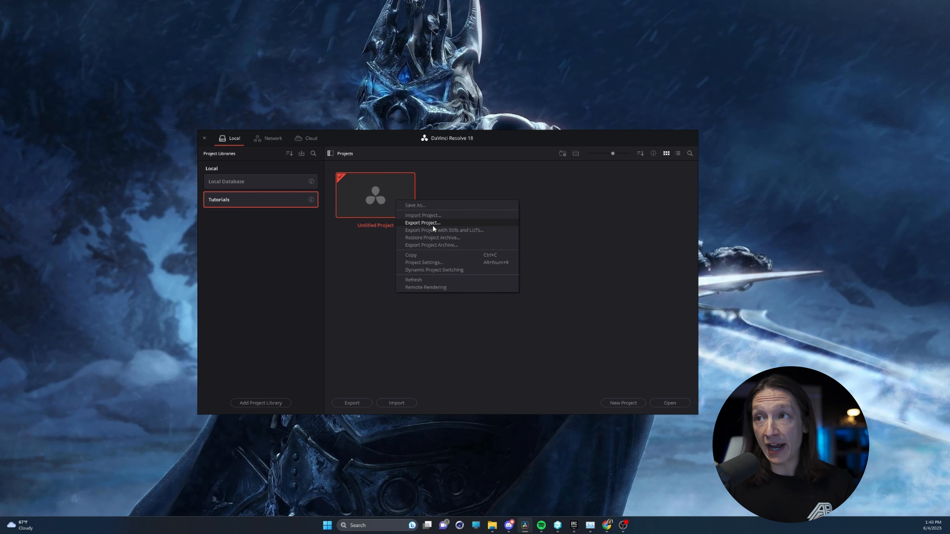
pyautogui.click(364, 277)
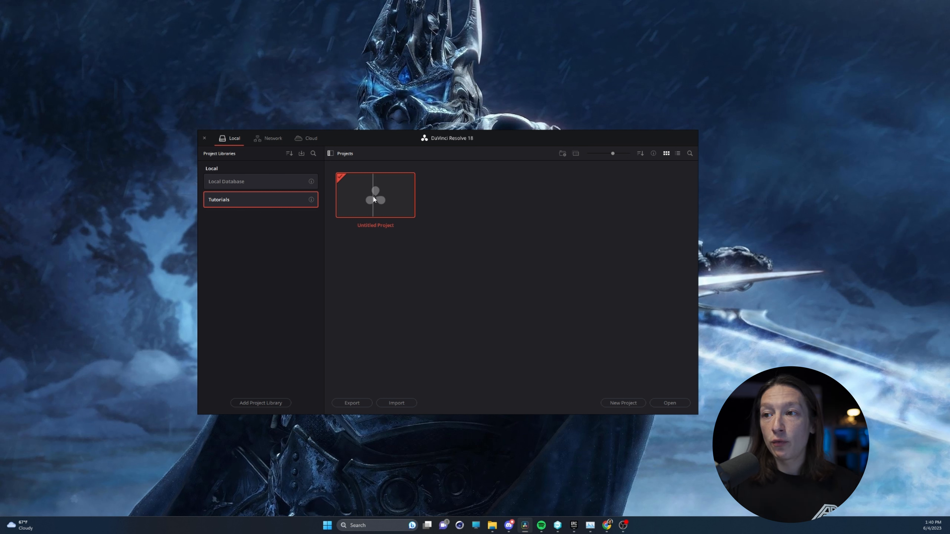
# - Create a new project named "Tutorial Getting Started" in the Tutorials library
pyautogui.click(621, 403)
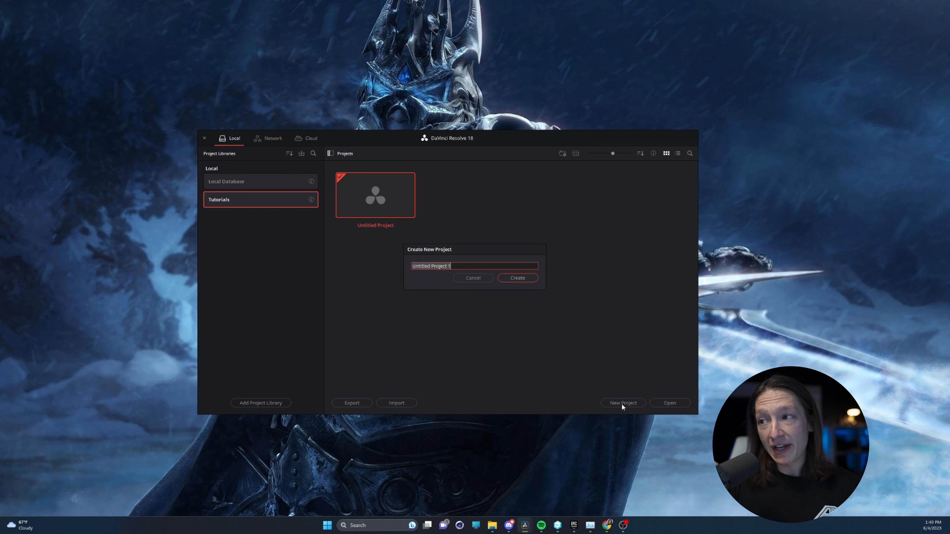
pyautogui.write('Tuto')
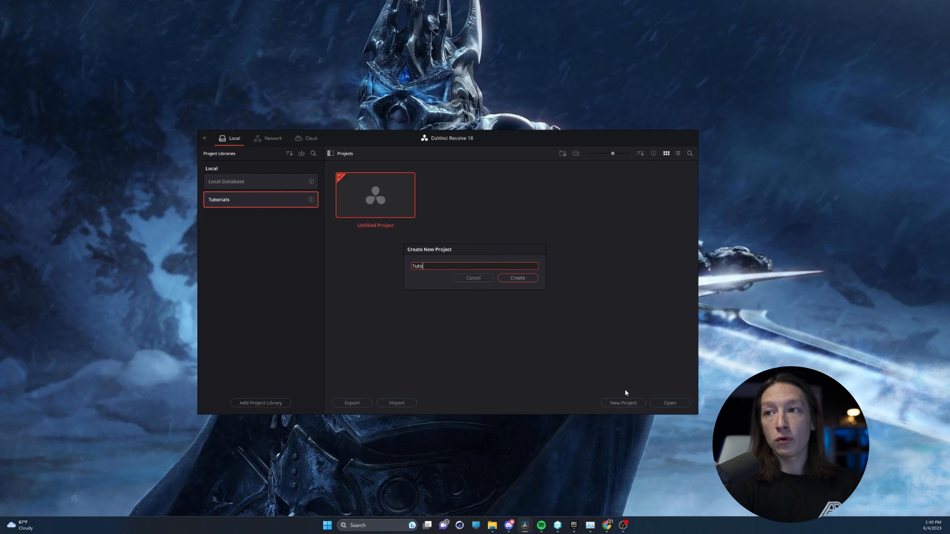
pyautogui.write('rial Getting Started')
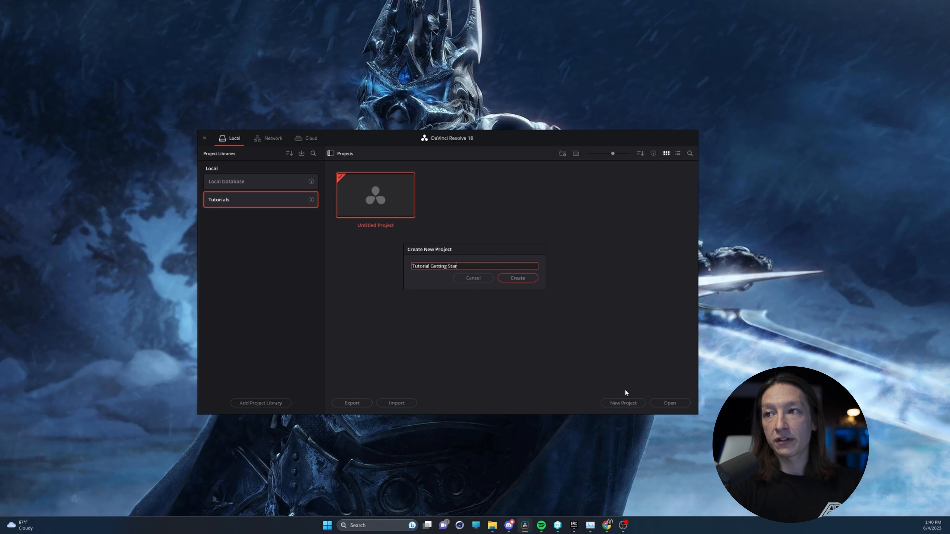
pyautogui.click(525, 281)
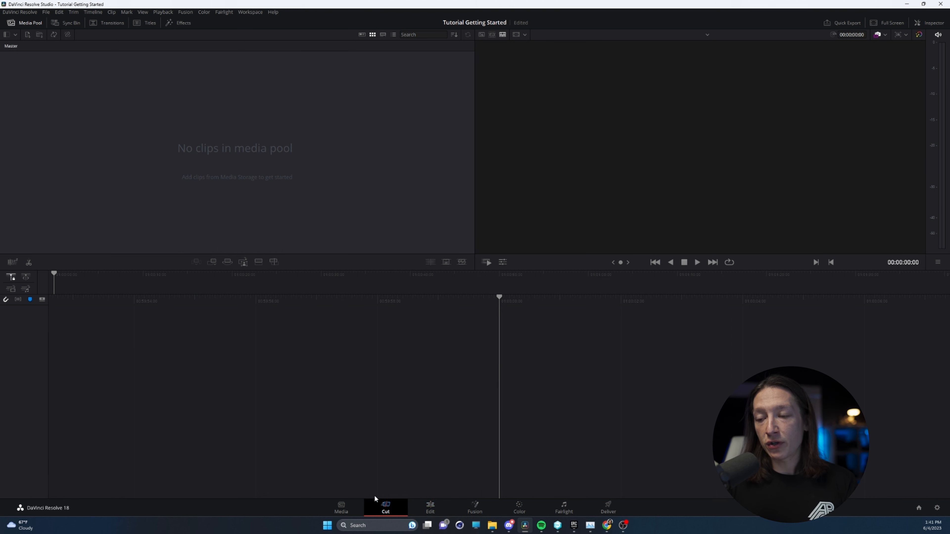
# - View the Media and Cut pages, and switch to the Edit page
pyautogui.click(341, 507)
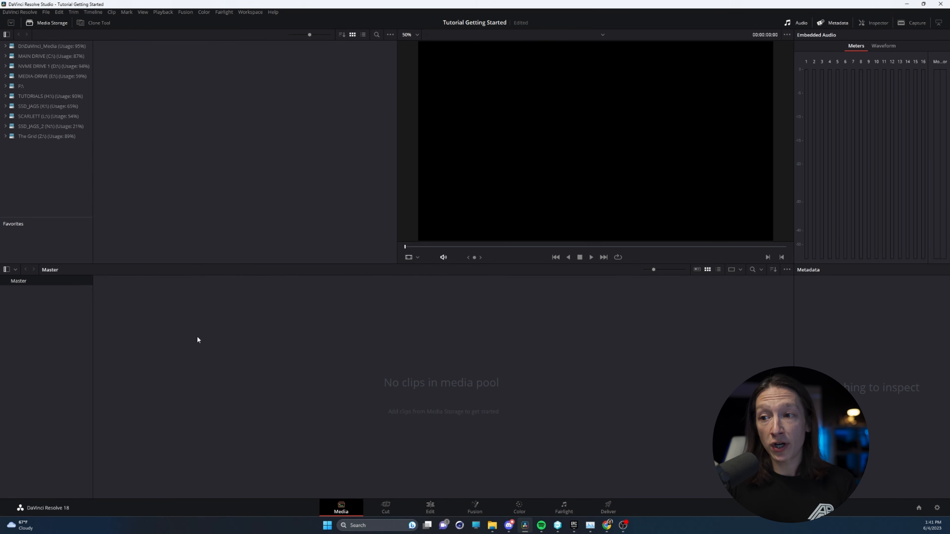
pyautogui.click(377, 502)
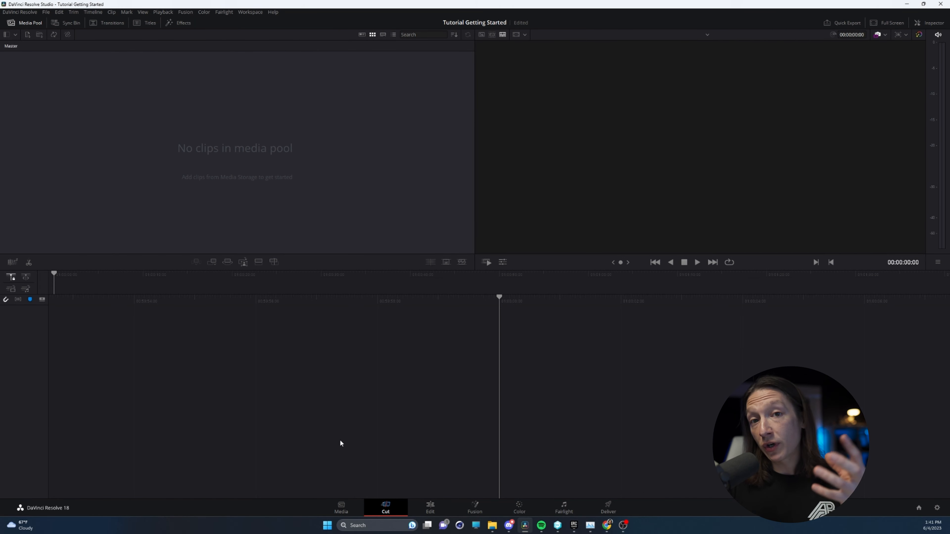
pyautogui.click(429, 511)
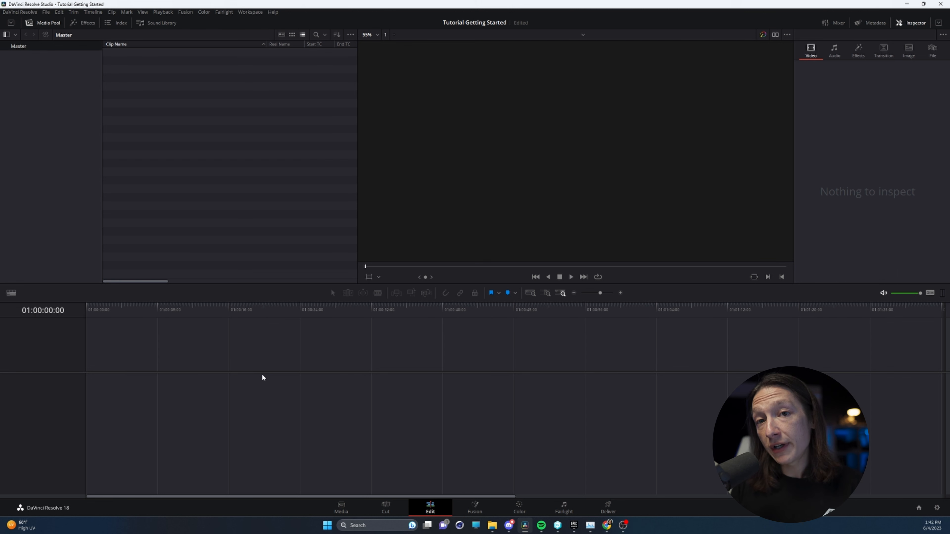
# - Set the project's timeline resolution to 3840 x 2160 Ultra HD in the master project settings
pyautogui.click(937, 508)
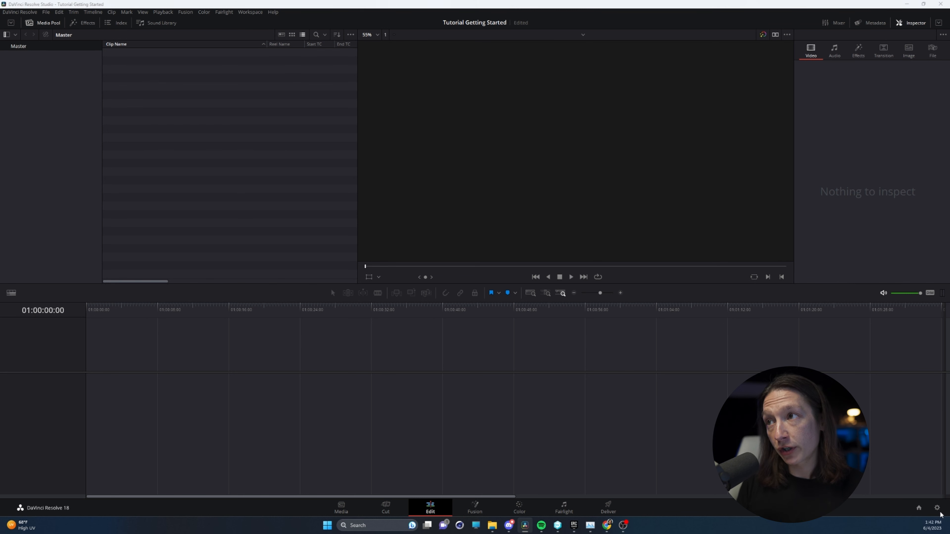
pyautogui.moveTo(399, 74); pyautogui.dragTo(324, 74)
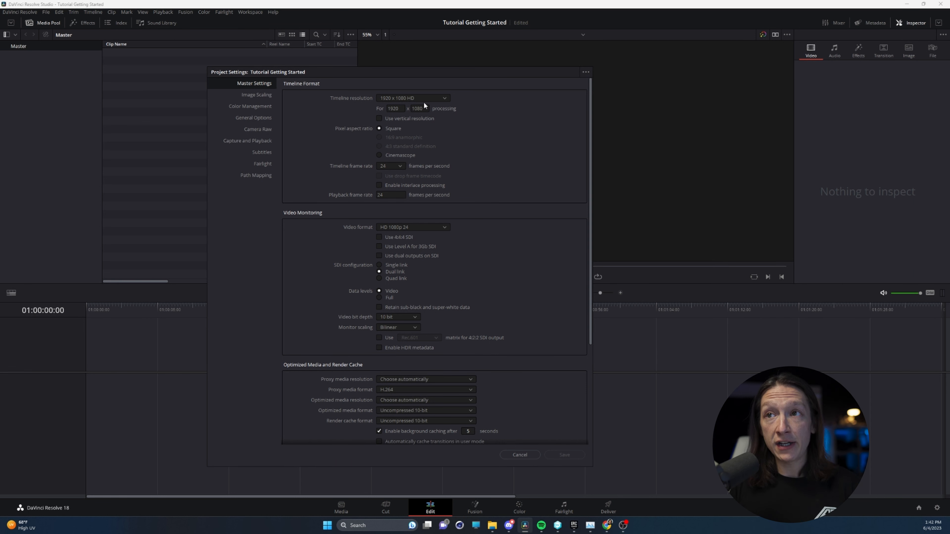
pyautogui.click(399, 167)
pyautogui.click(323, 182)
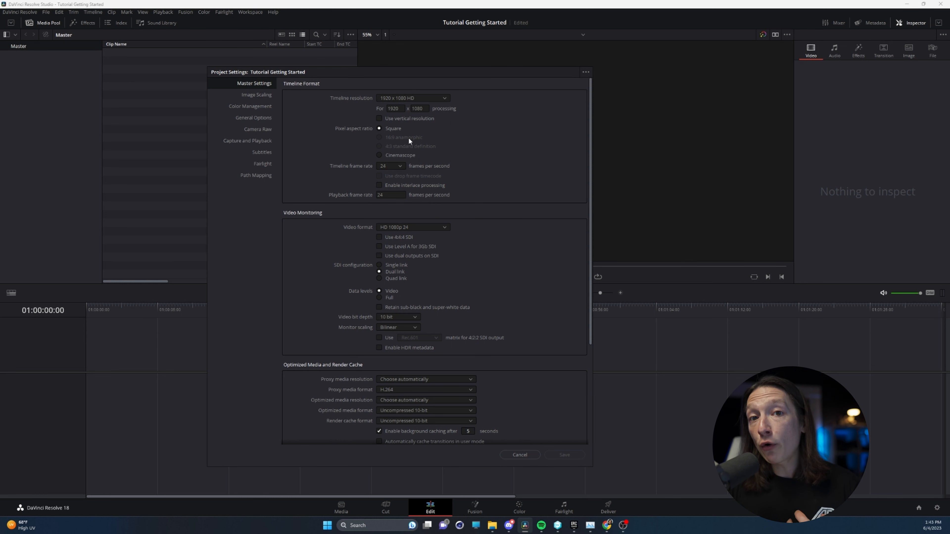
pyautogui.click(411, 98)
pyautogui.scroll(-3, 404, 116)
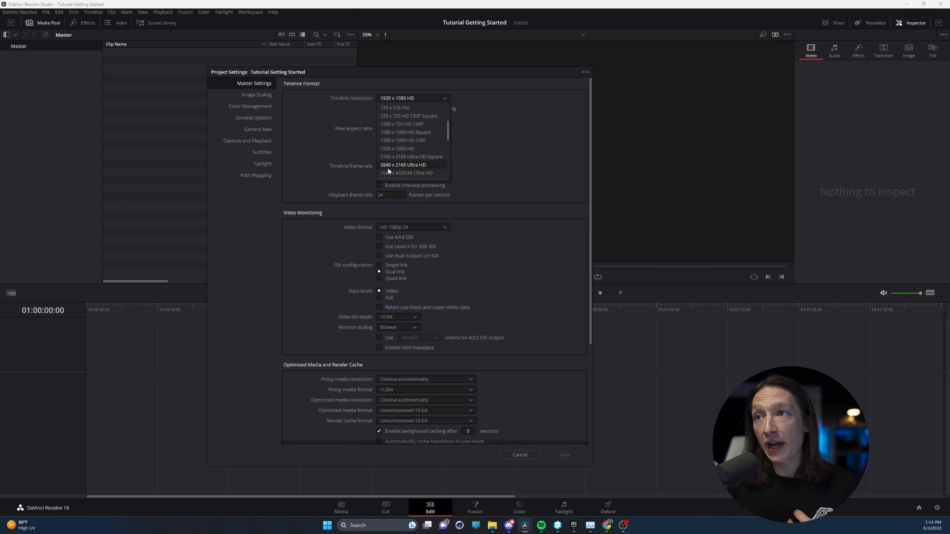
pyautogui.click(392, 165)
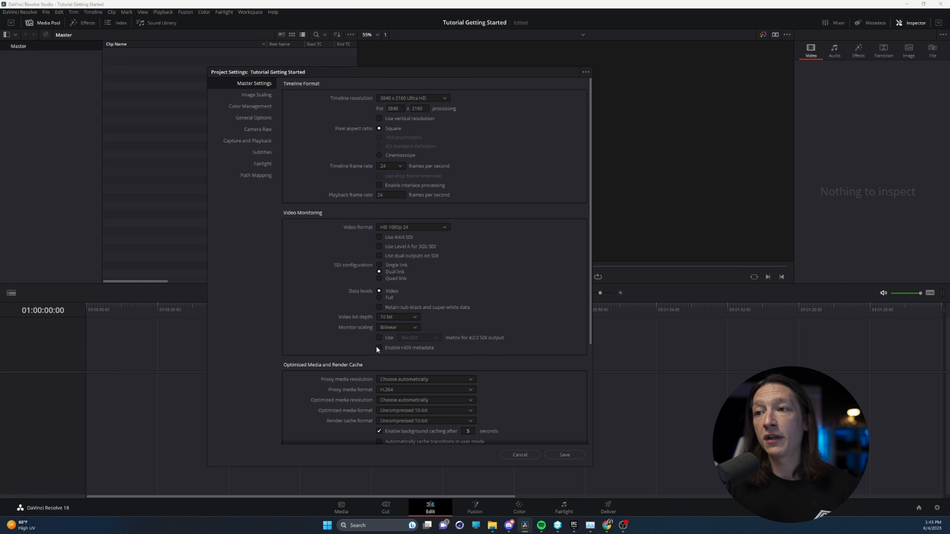
# - Set the proxy media resolution to Quarter, review the proxy format options, and save the project settings
pyautogui.click(399, 380)
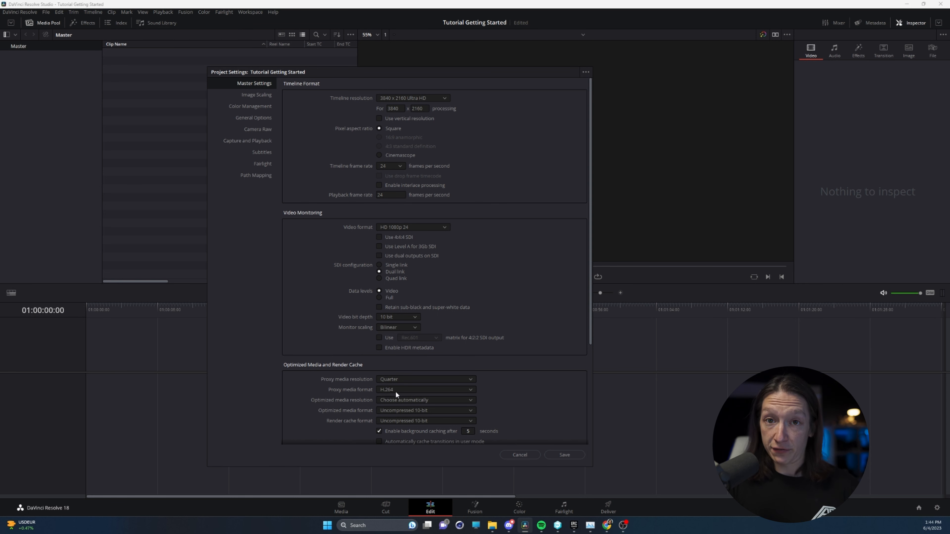
pyautogui.click(397, 390)
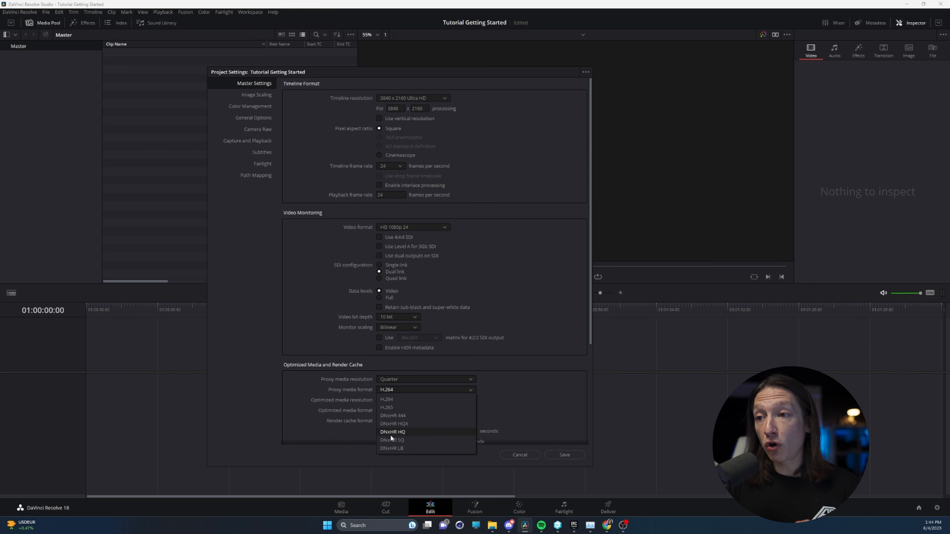
pyautogui.click(305, 408)
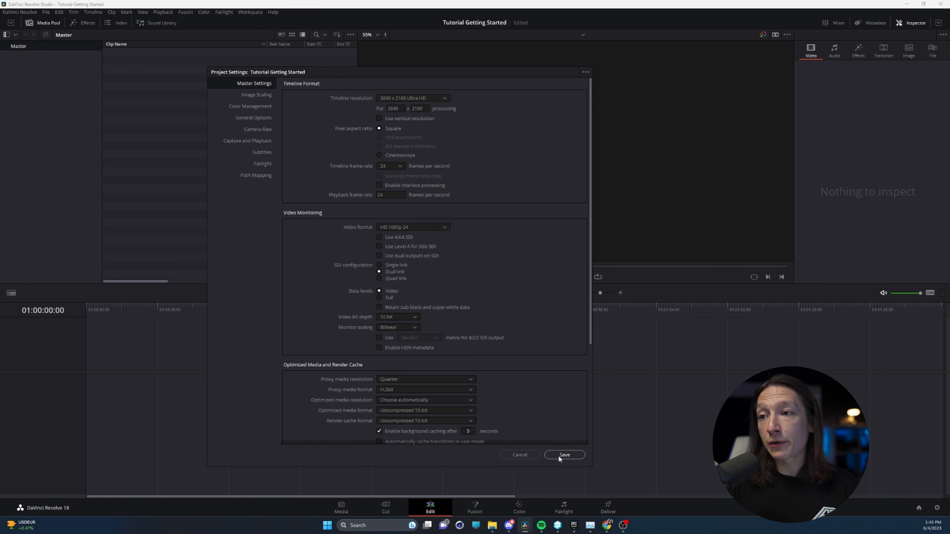
pyautogui.click(565, 455)
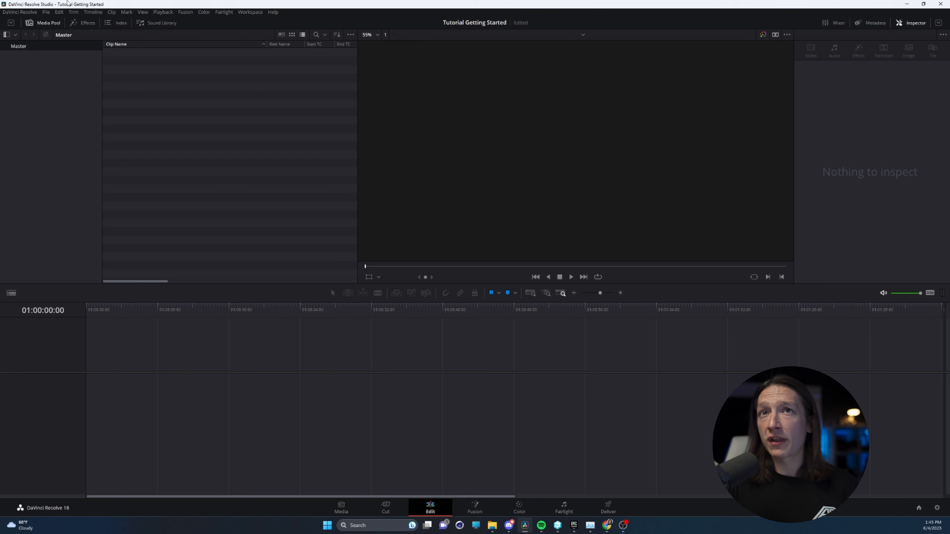
pyautogui.click(19, 11)
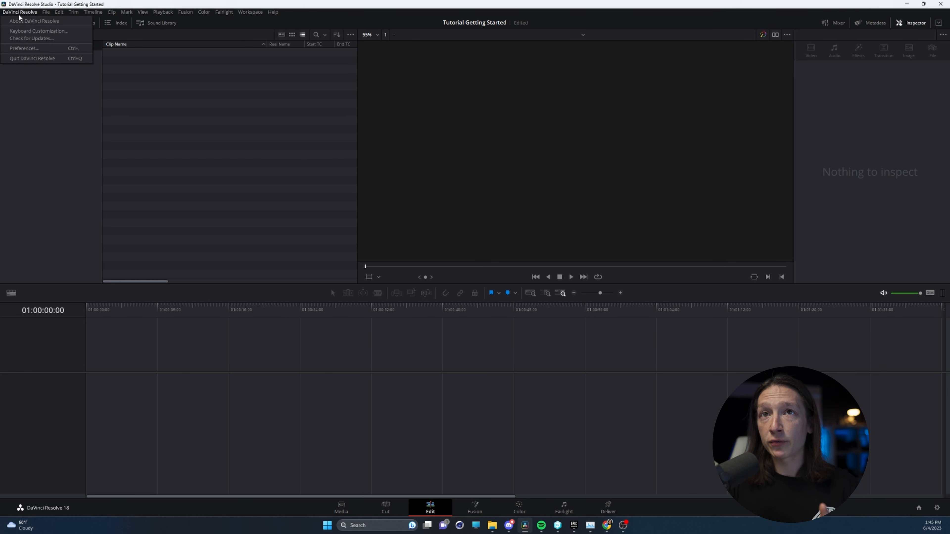
pyautogui.click(28, 48)
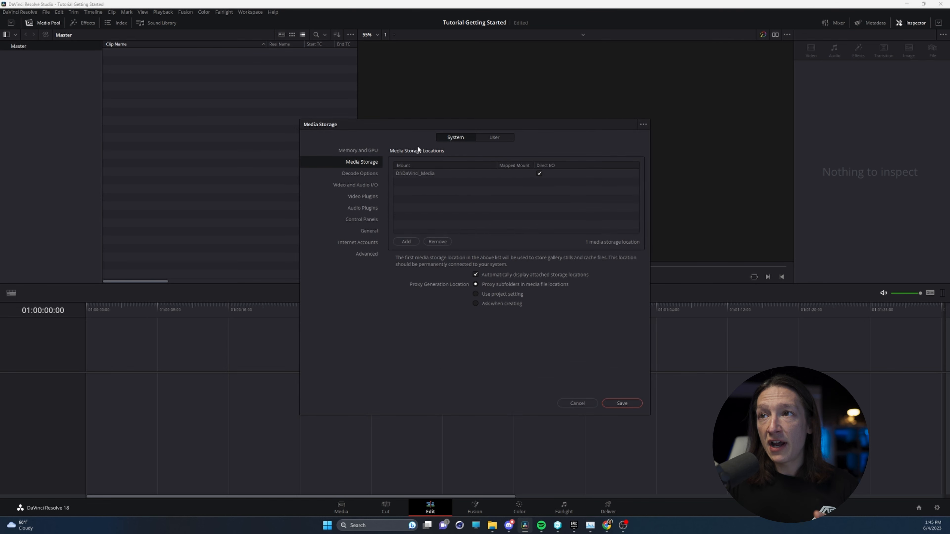
pyautogui.moveTo(397, 128); pyautogui.dragTo(349, 101)
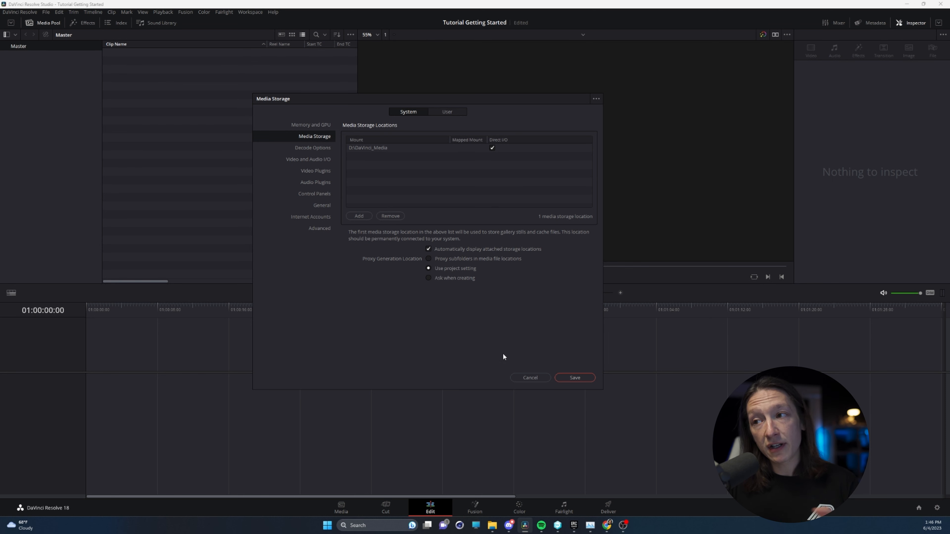
pyautogui.click(522, 377)
# - Examine the working folder locations in the master project settings, including the folder used for proxy generation, without saving changes
pyautogui.click(937, 507)
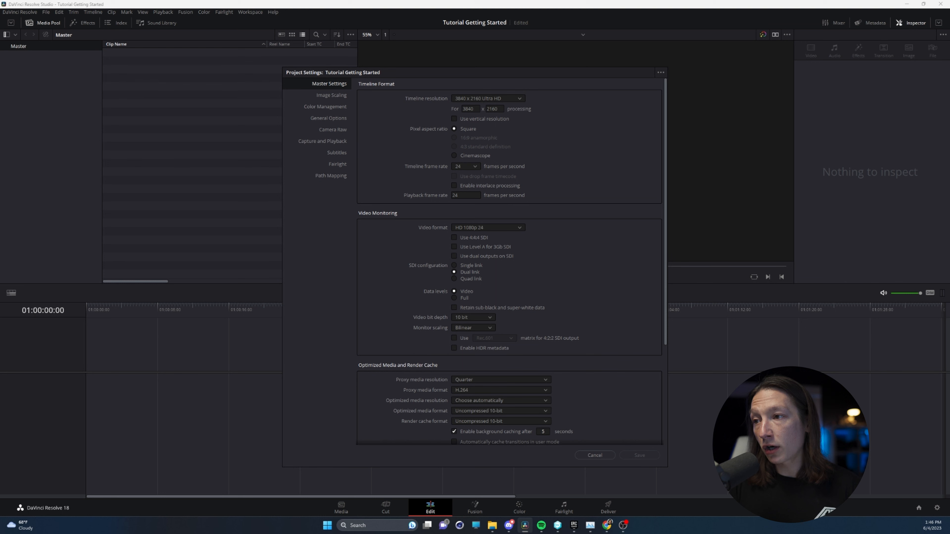
pyautogui.moveTo(664, 235); pyautogui.dragTo(671, 343)
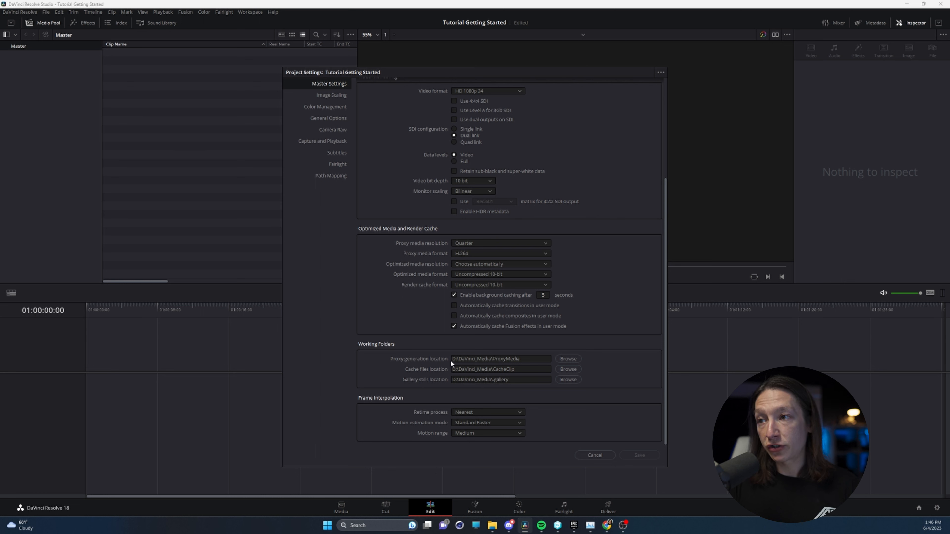
pyautogui.click(457, 361)
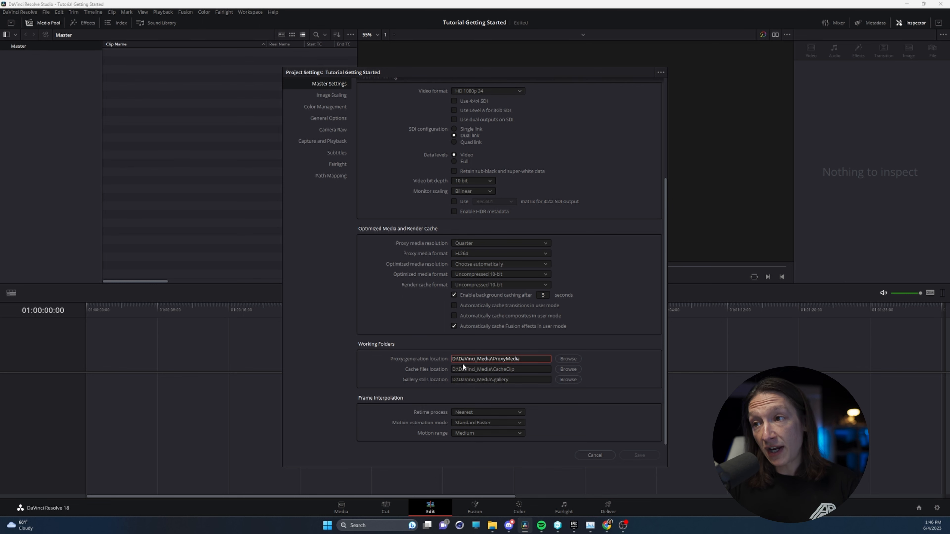
pyautogui.click(561, 362)
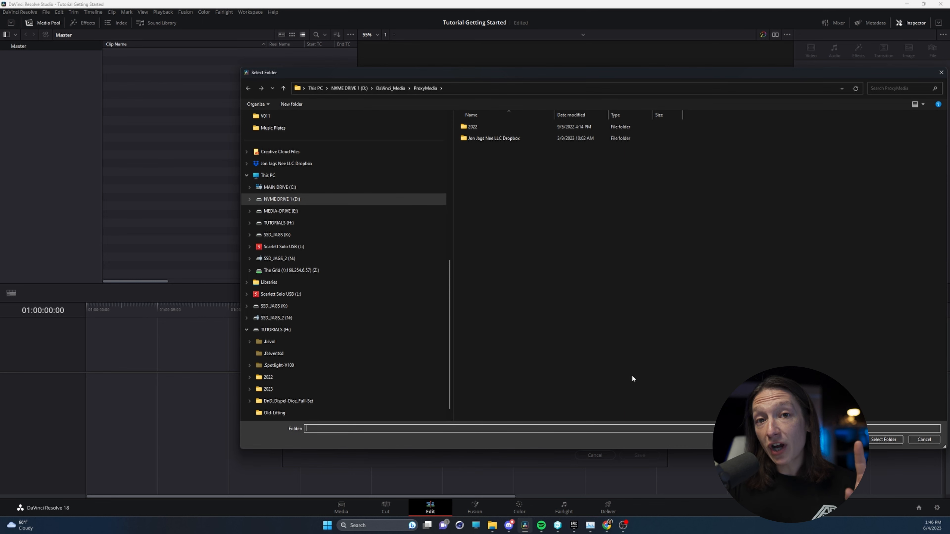
pyautogui.click(924, 440)
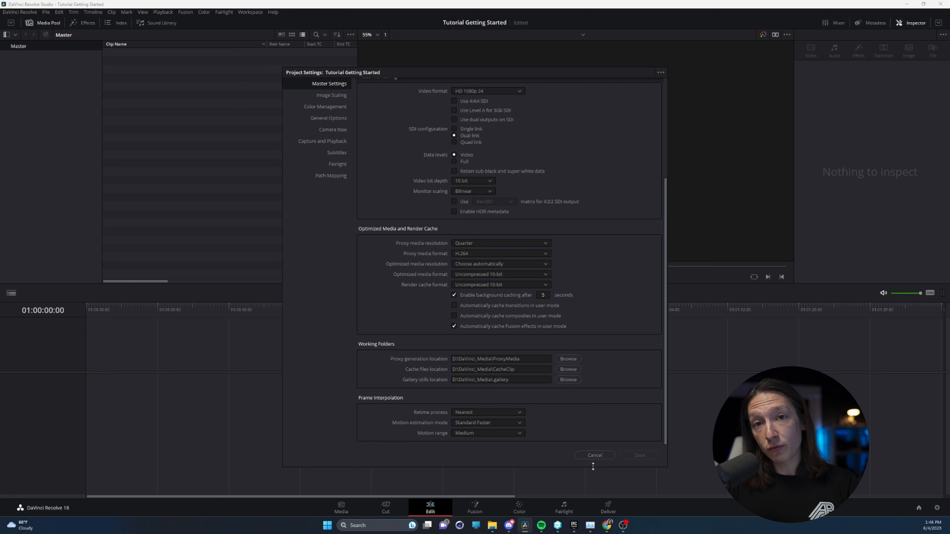
pyautogui.click(603, 458)
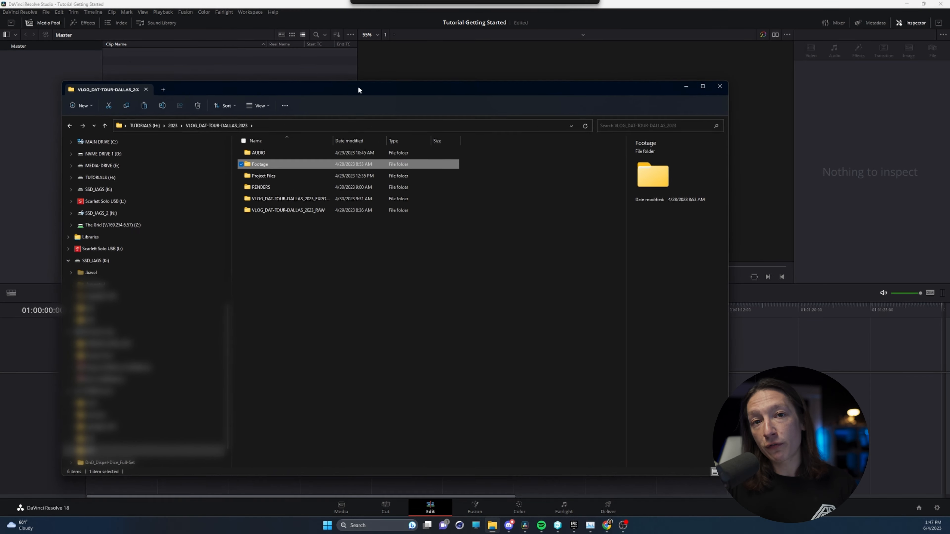
# - Import the Footage folder of VLOG_DAT-TOUR-DALLAS_2023 from File Explorer into the media pool and accept changing the project frame rate
pyautogui.moveTo(357, 86); pyautogui.dragTo(397, 70)
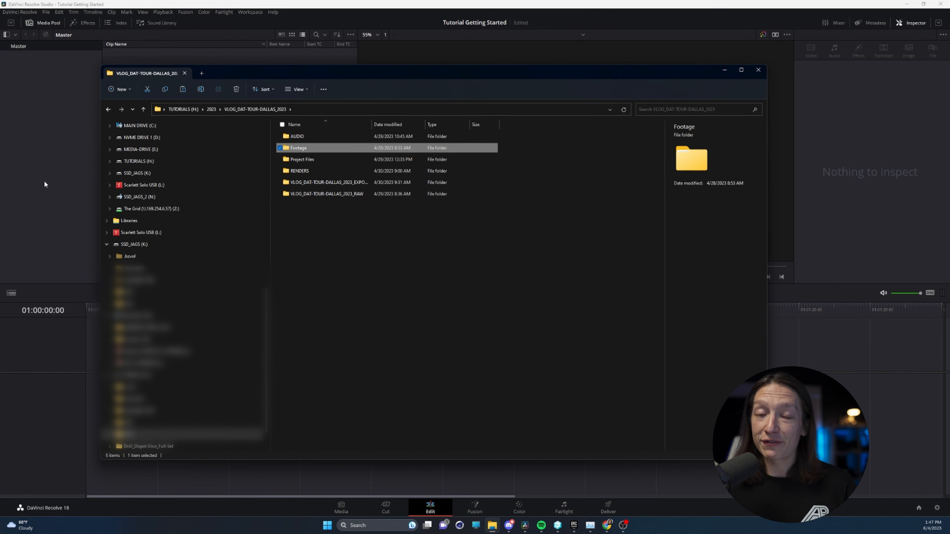
pyautogui.moveTo(326, 70)
pyautogui.mouseDown()
pyautogui.moveTo(477, 96)
pyautogui.moveTo(394, 61)
pyautogui.moveTo(344, 75)
pyautogui.mouseUp()
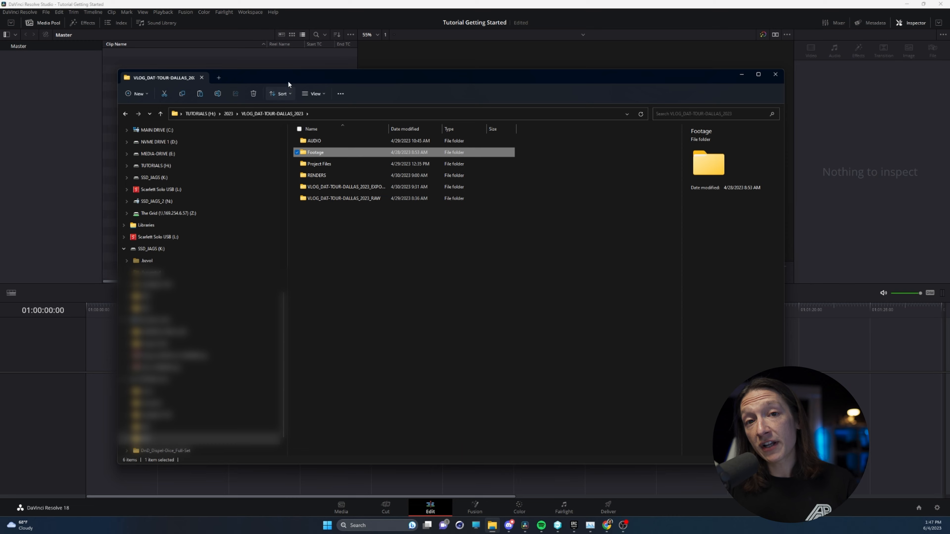
pyautogui.moveTo(339, 75); pyautogui.dragTo(544, 59)
pyautogui.moveTo(520, 137)
pyautogui.mouseDown()
pyautogui.moveTo(206, 142)
pyautogui.moveTo(513, 138)
pyautogui.mouseUp()
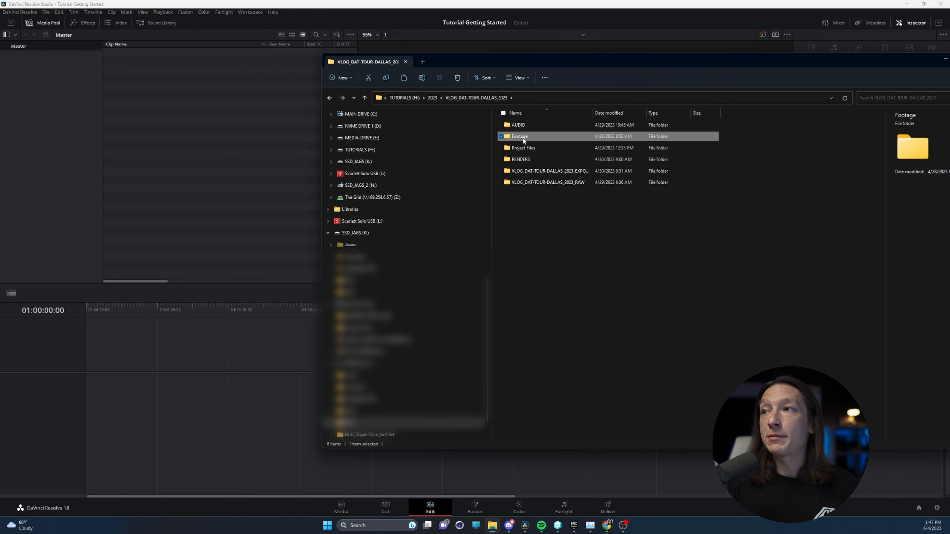
pyautogui.moveTo(522, 138); pyautogui.dragTo(194, 147)
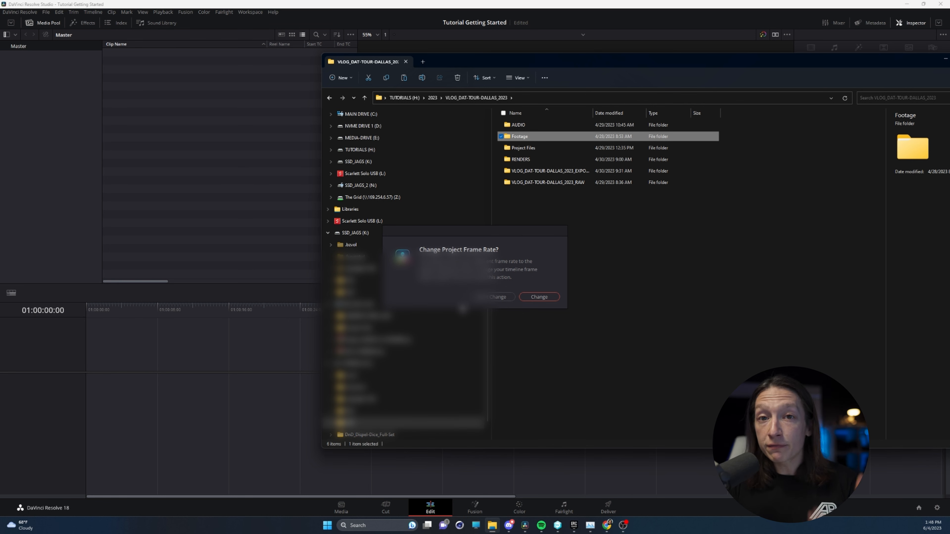
pyautogui.click(540, 296)
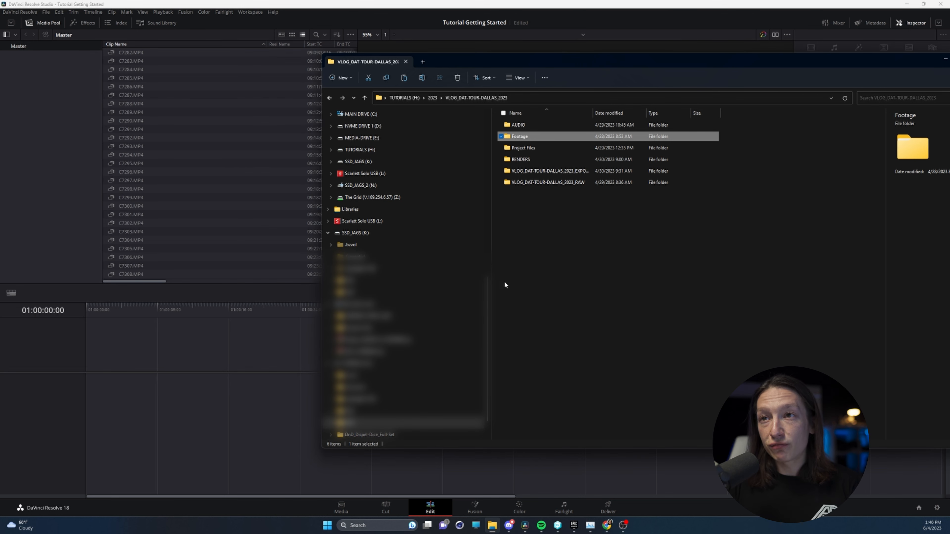
# - Look through the imported clips in the Master bin
pyautogui.click(181, 198)
pyautogui.scroll(-10, 176, 169)
pyautogui.scroll(10, 191, 143)
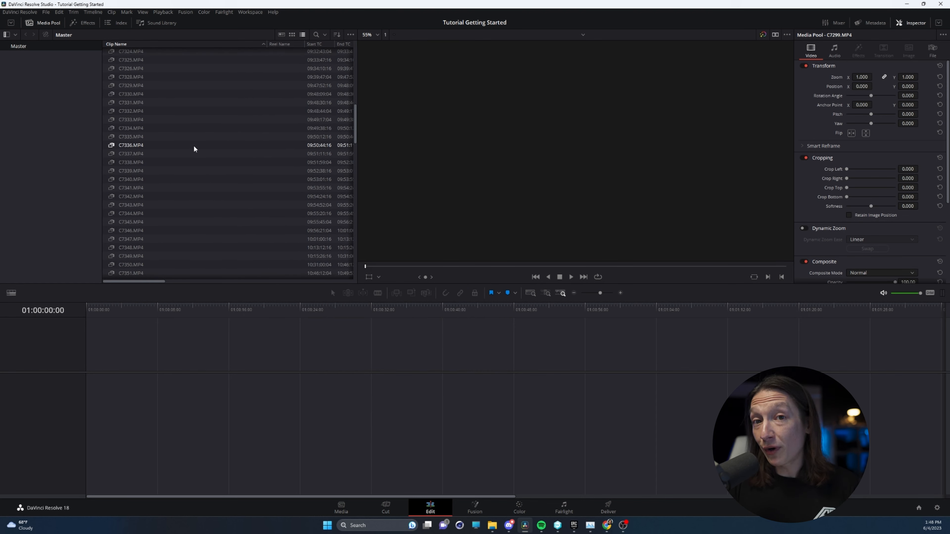
pyautogui.click(184, 189)
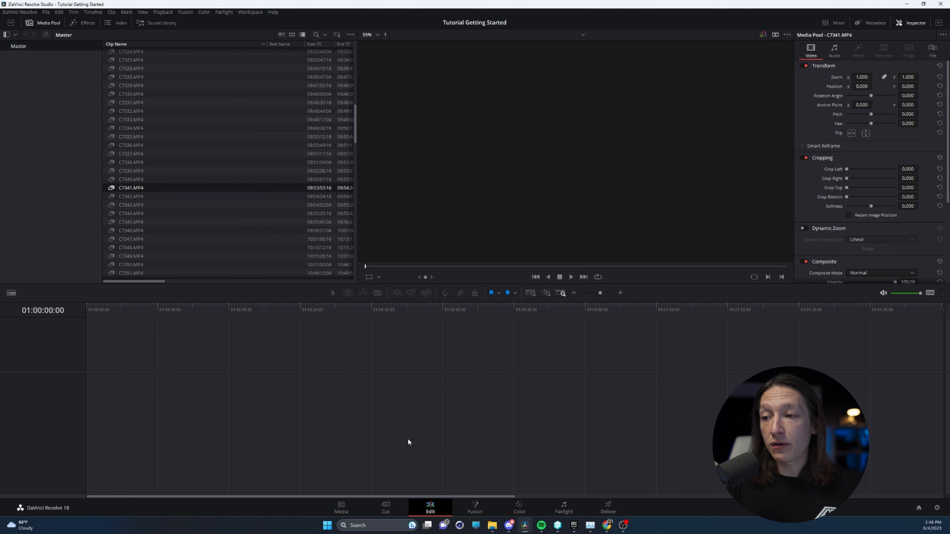
# - Look at the SonyA7IV and SonyA7SIII camera subfolders of the Footage folder in File Explorer, then return to DaVinci Resolve
pyautogui.click(492, 525)
pyautogui.doubleClick(517, 138)
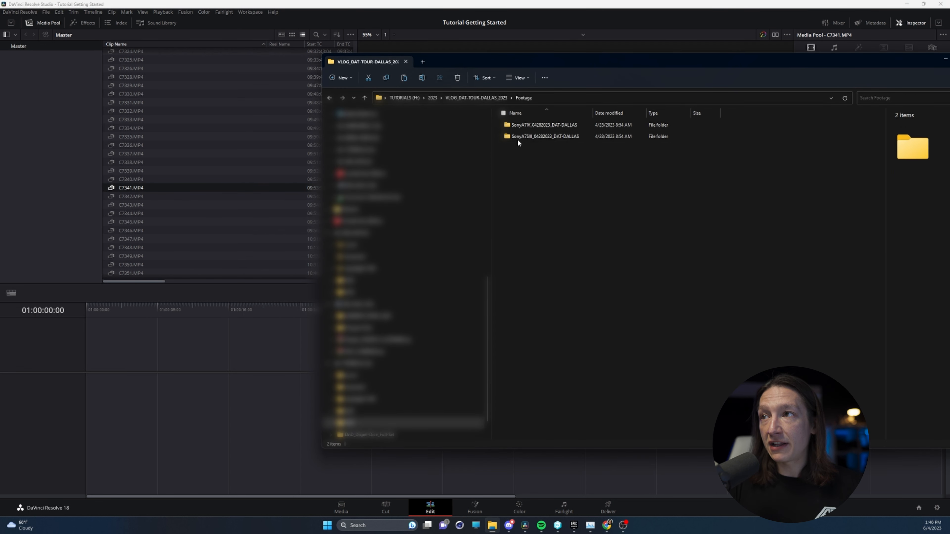
pyautogui.click(528, 136)
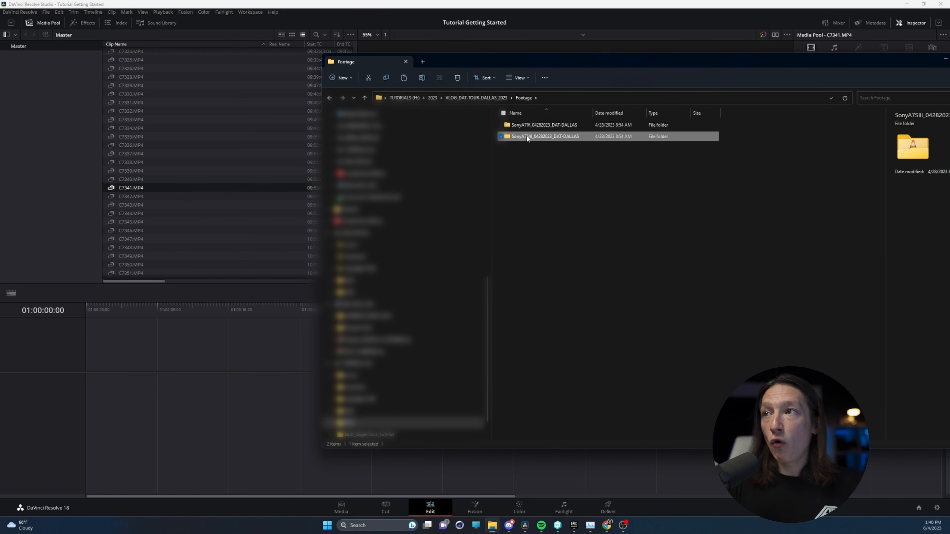
pyautogui.click(528, 124)
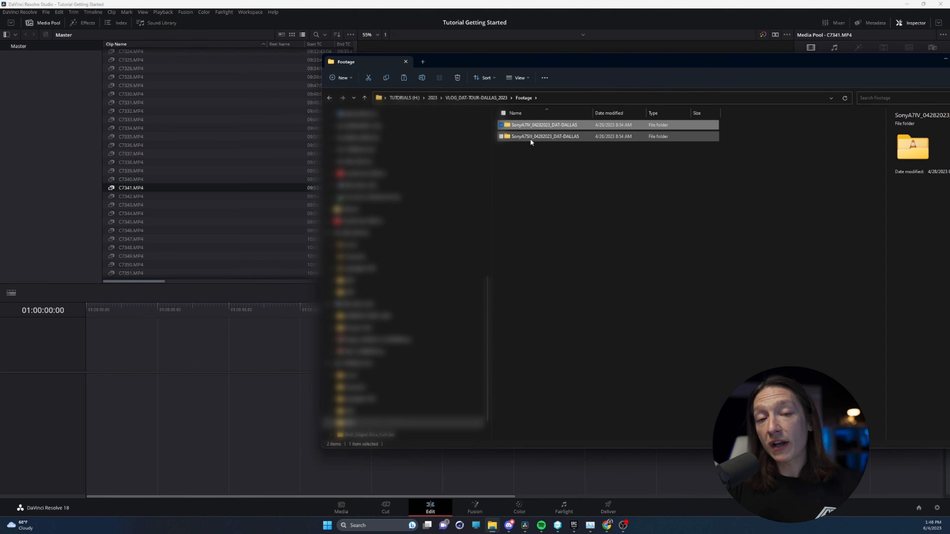
pyautogui.click(530, 138)
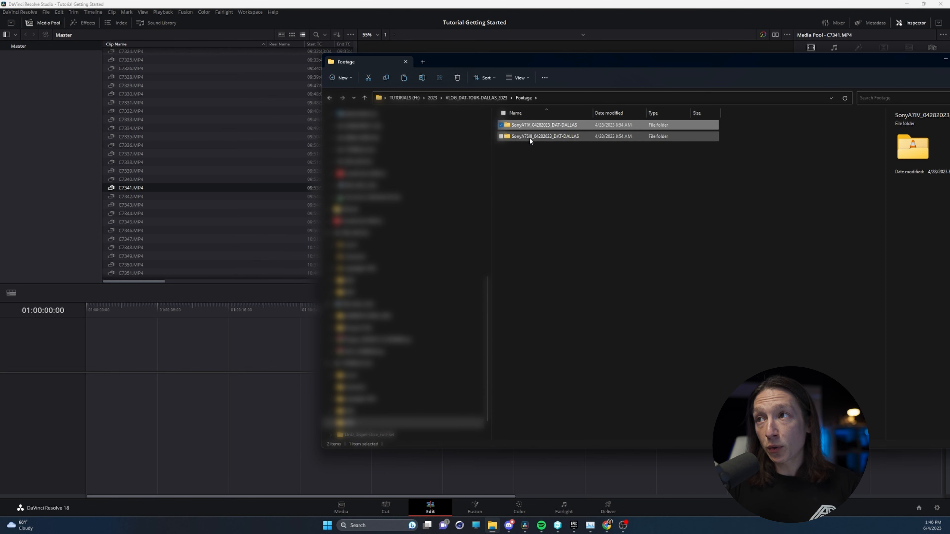
pyautogui.click(530, 126)
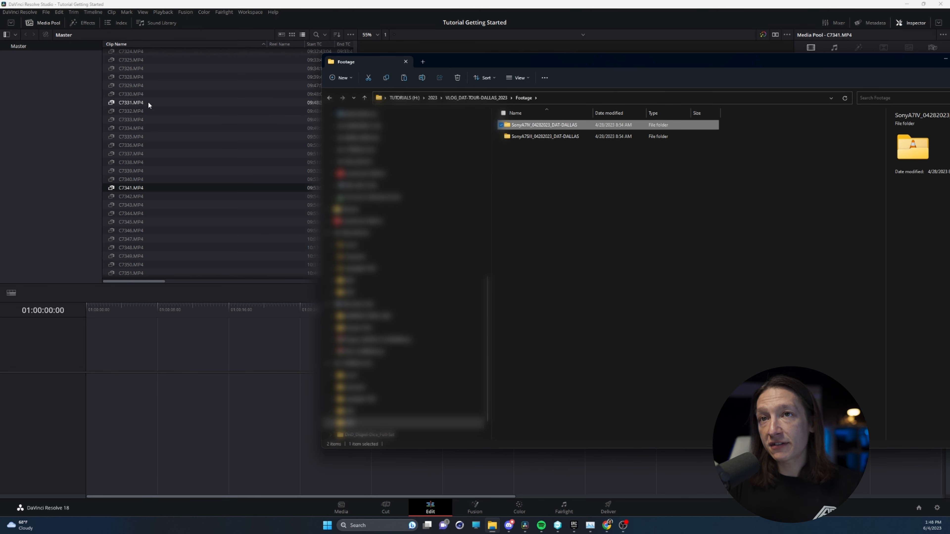
pyautogui.click(387, 15)
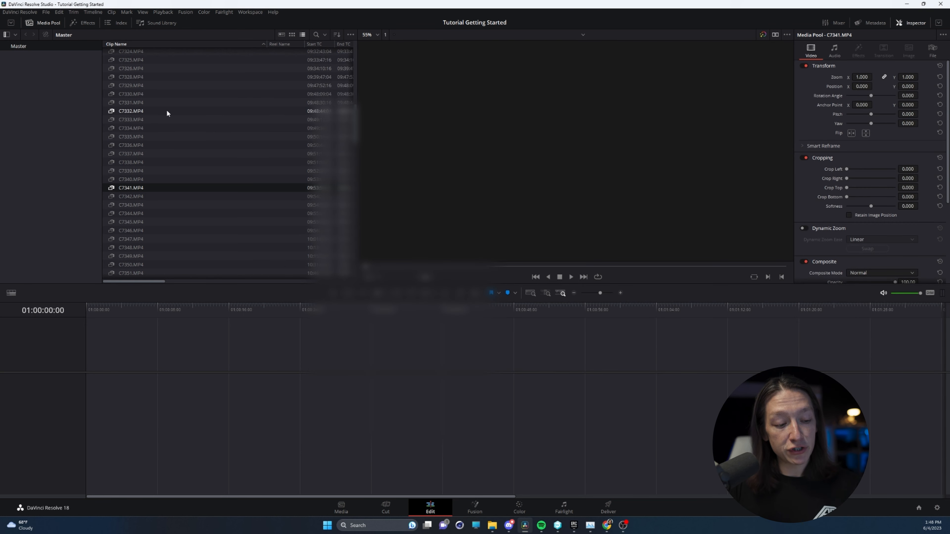
# - Undo the clip import and bring the Footage folder from File Explorer into the bin list, keeping its subfolders as bins
pyautogui.hotkey('ctrl', 'z')
pyautogui.click(492, 525)
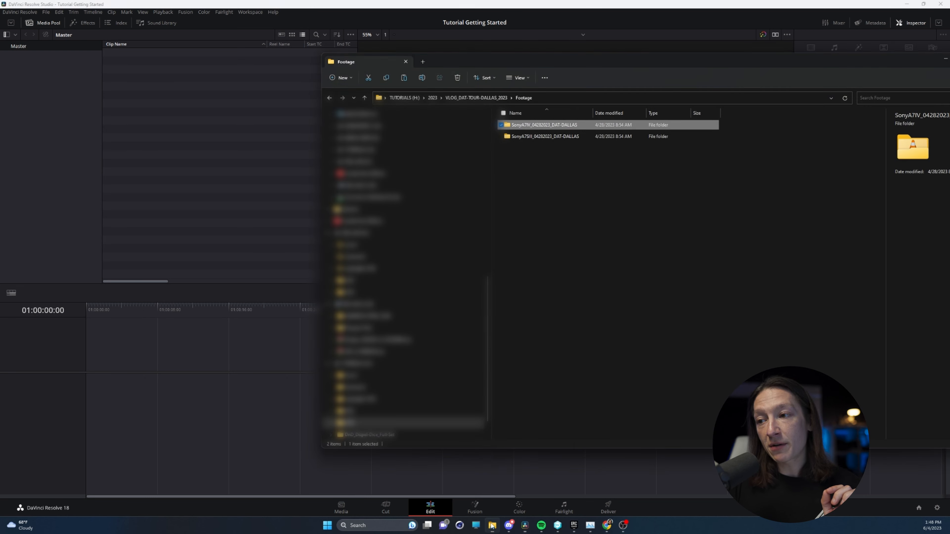
pyautogui.click(482, 97)
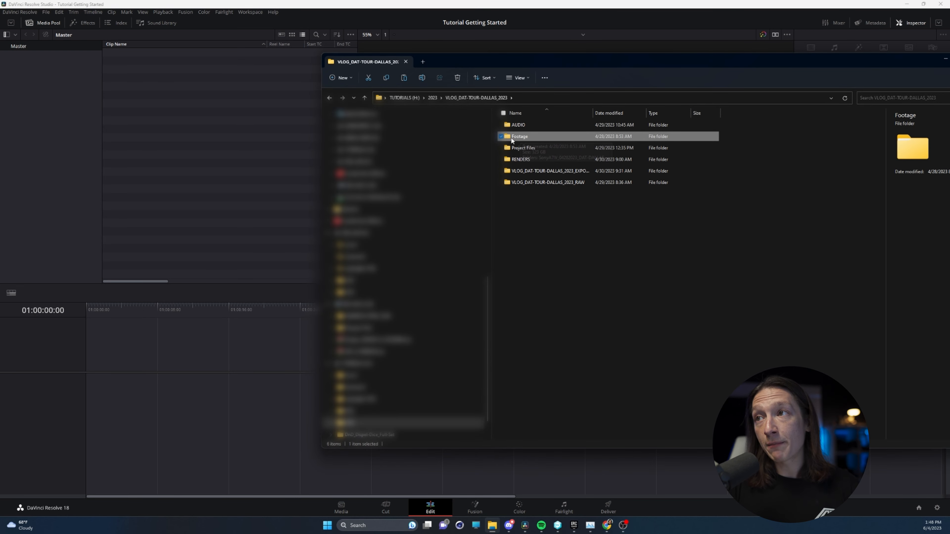
pyautogui.moveTo(524, 138); pyautogui.dragTo(32, 91)
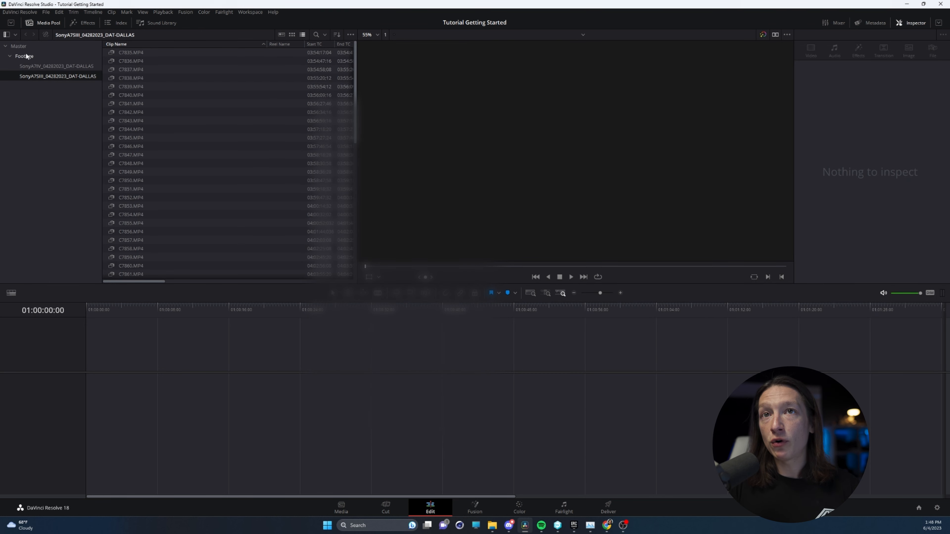
# - Check the Footage bin and its camera sub-bins, ending in the Master bin
pyautogui.click(25, 54)
pyautogui.click(38, 67)
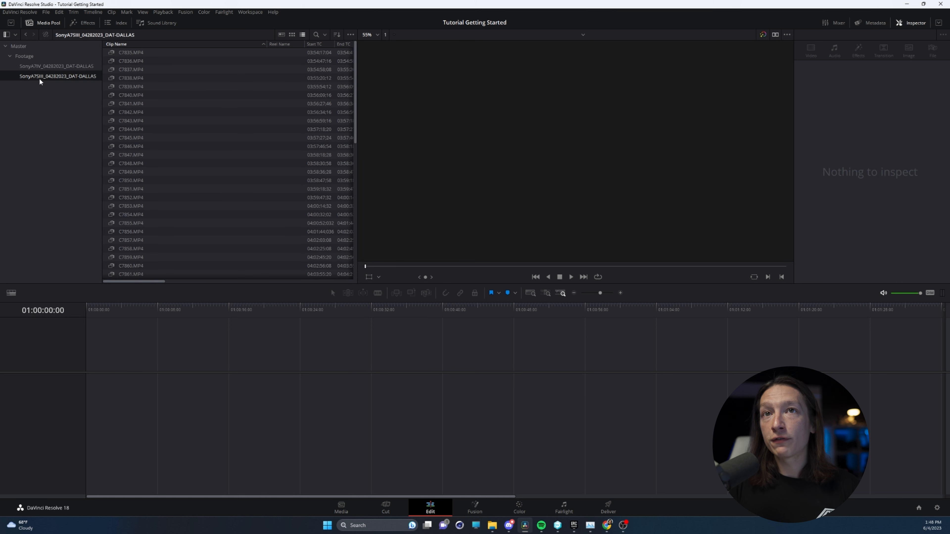
pyautogui.click(19, 47)
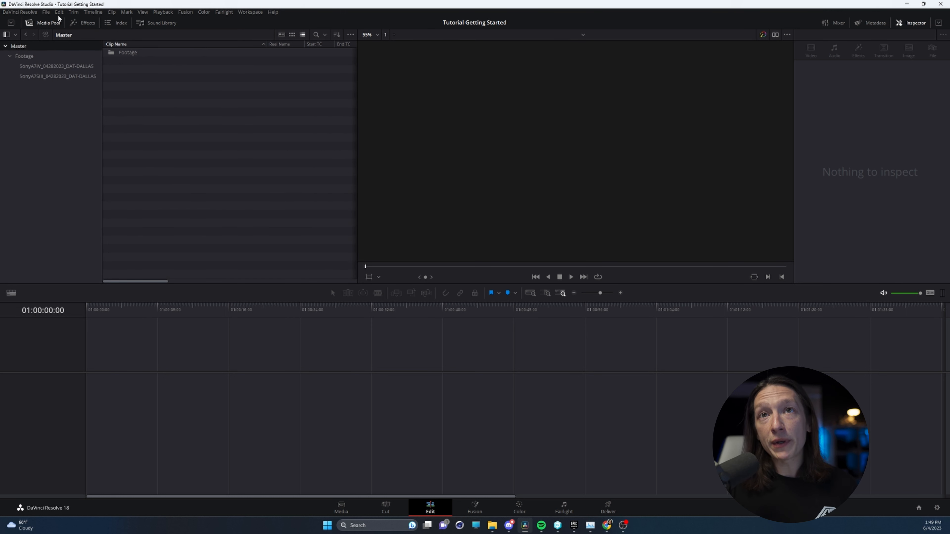
# - Create a new bin named Timelines in the Master bin
pyautogui.rightClick(43, 167)
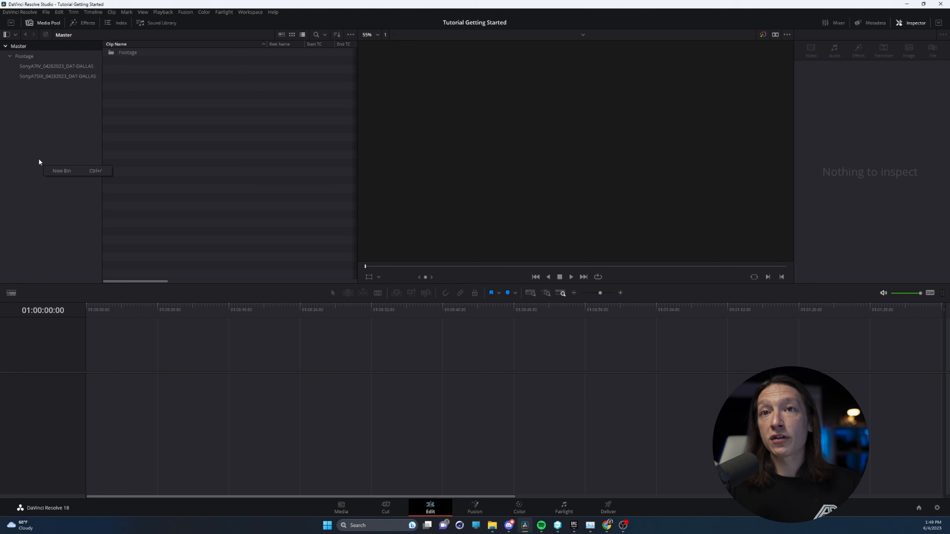
pyautogui.click(52, 171)
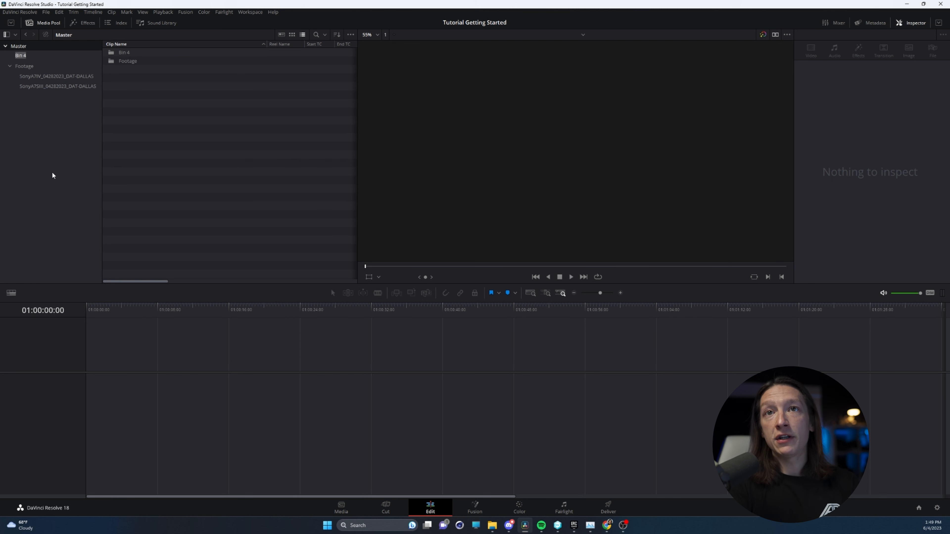
pyautogui.write('Timelines')
pyautogui.press('Return')
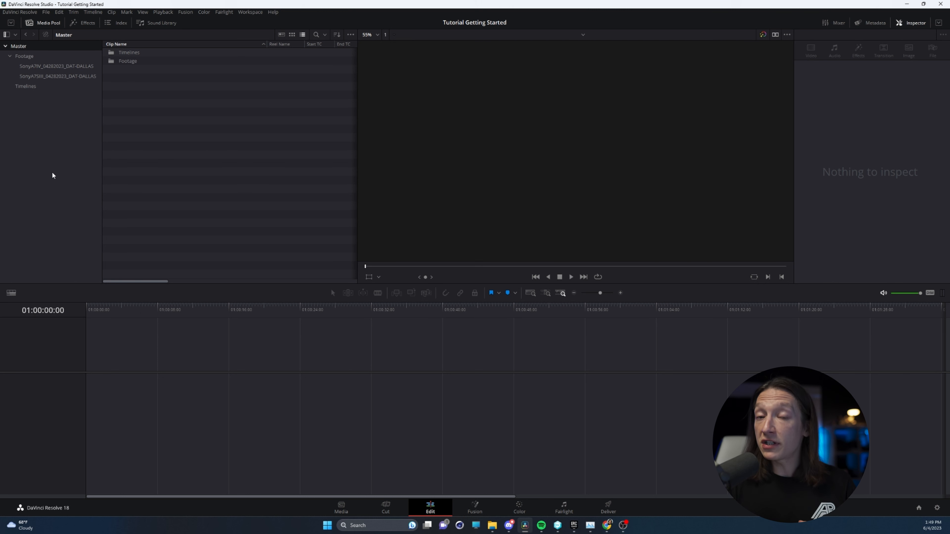
# - Start a new timeline in the Timelines bin with project settings turned off and review its format options
pyautogui.click(135, 53)
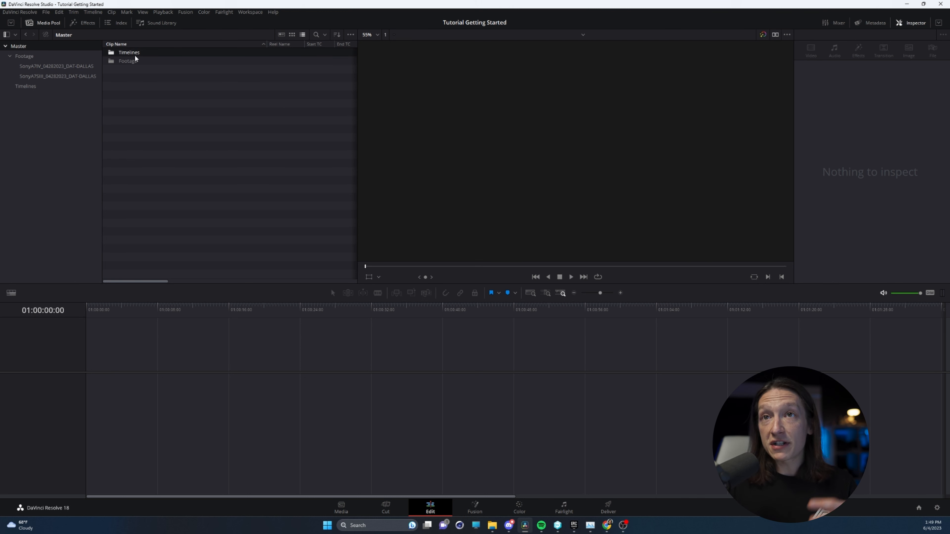
pyautogui.click(30, 86)
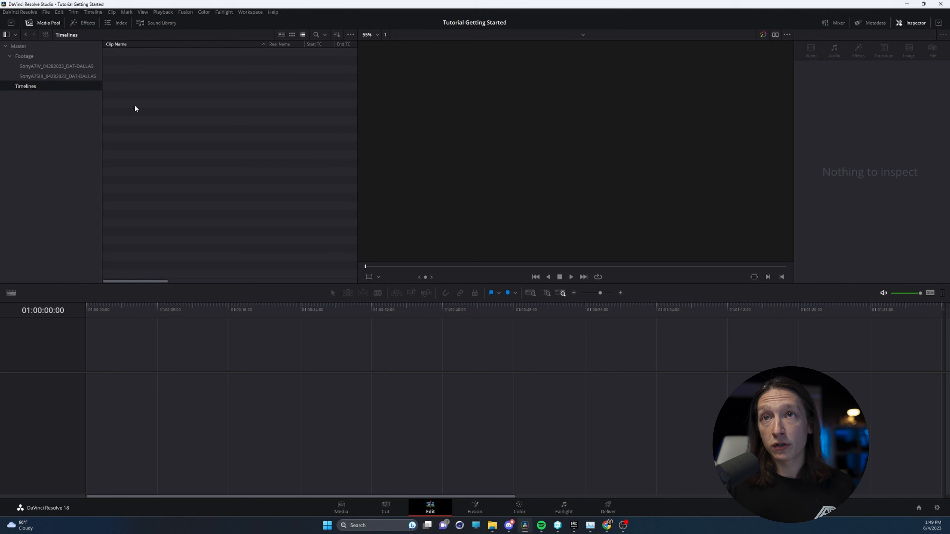
pyautogui.rightClick(169, 74)
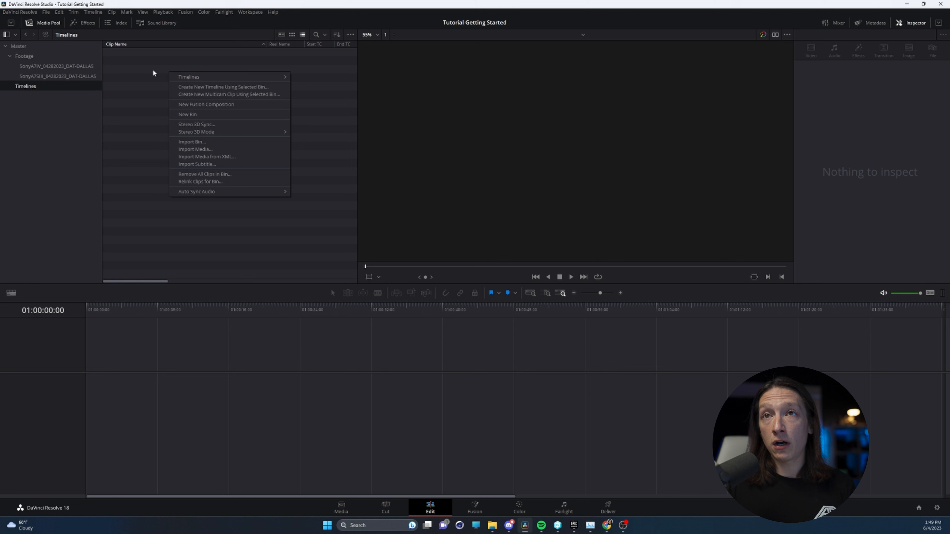
pyautogui.moveTo(184, 77)
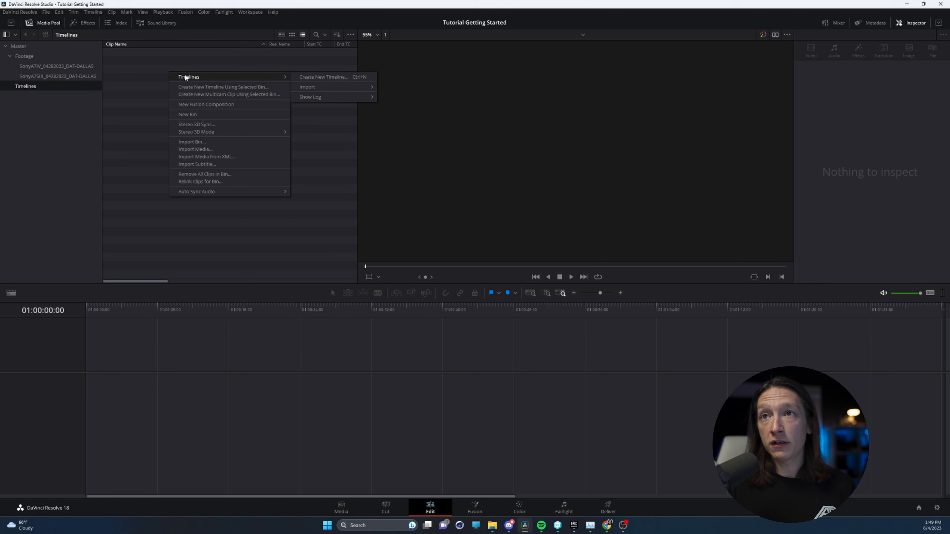
pyautogui.click(306, 76)
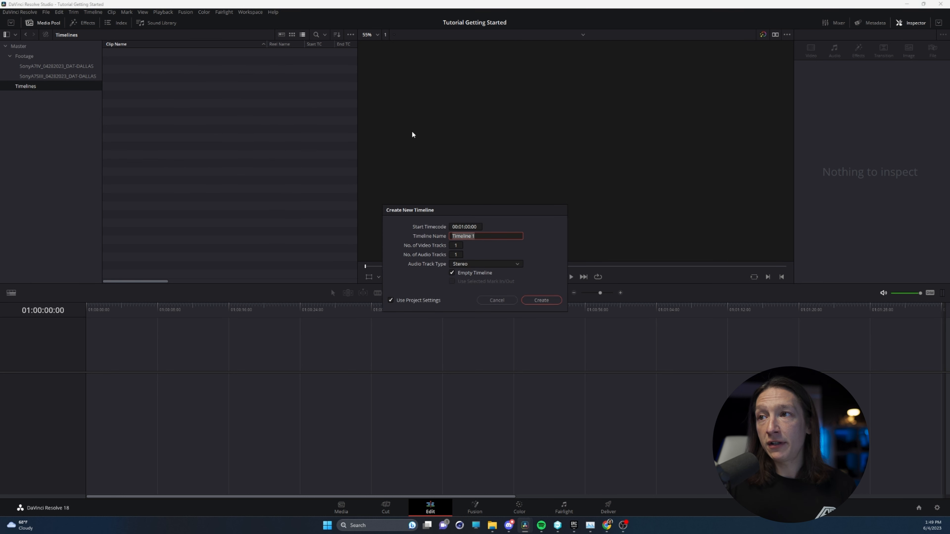
pyautogui.click(391, 300)
pyautogui.click(391, 316)
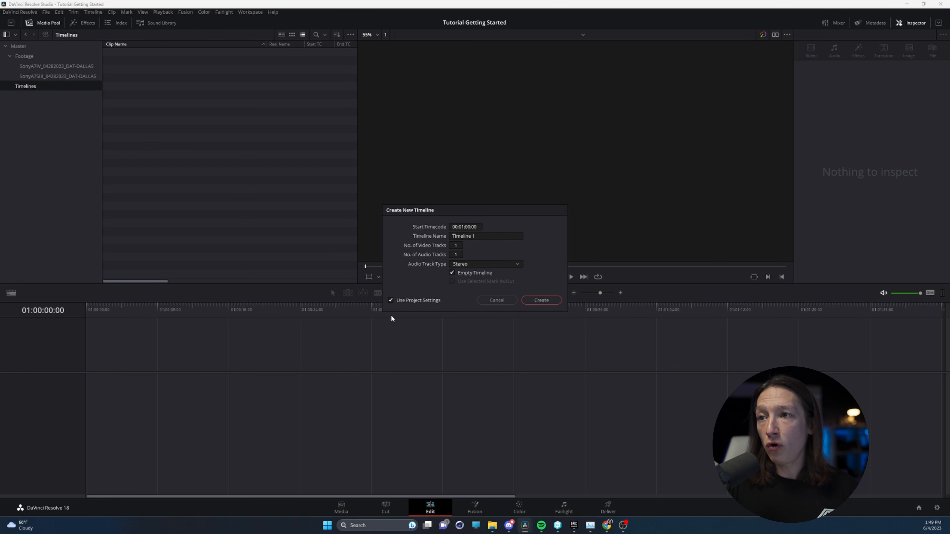
pyautogui.click(390, 301)
pyautogui.click(458, 228)
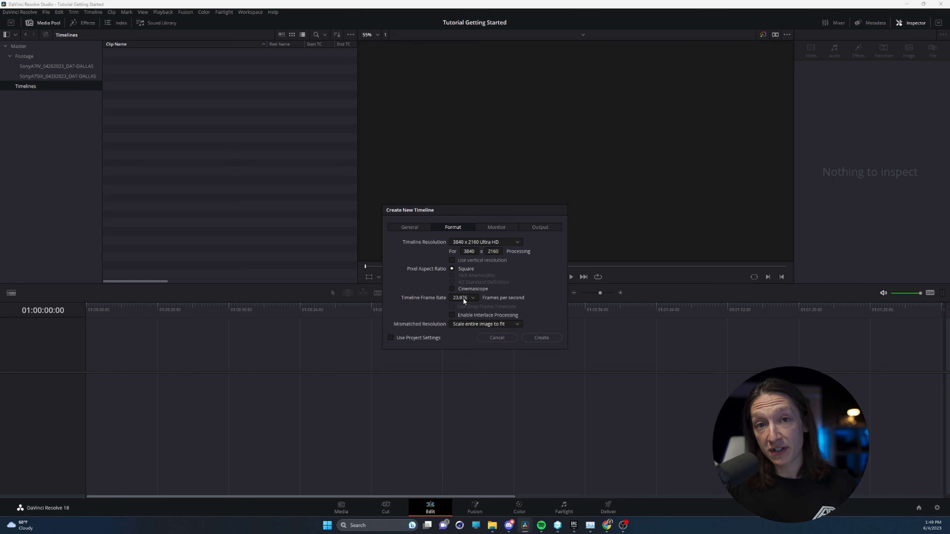
# - Name the new timeline Dat Tutorial Demo and create it
pyautogui.click(423, 227)
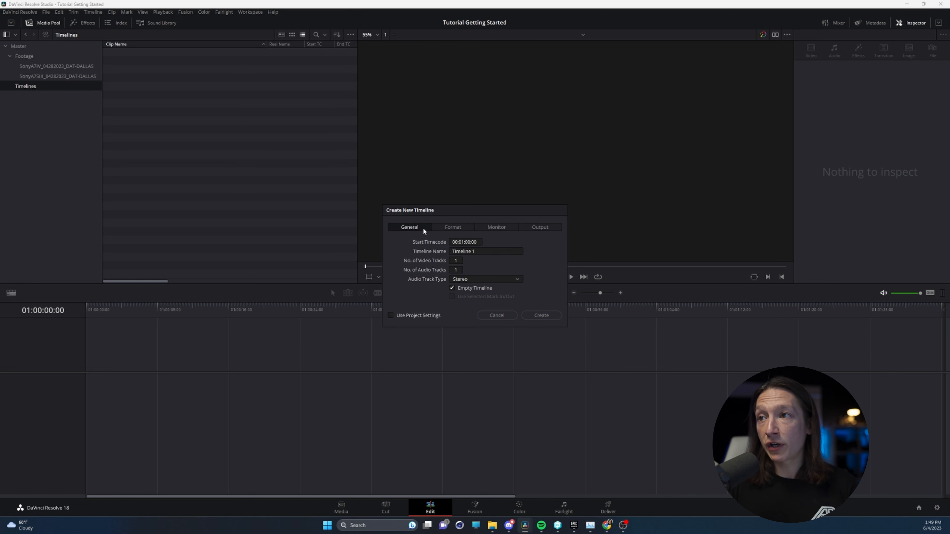
pyautogui.moveTo(503, 252); pyautogui.dragTo(361, 248)
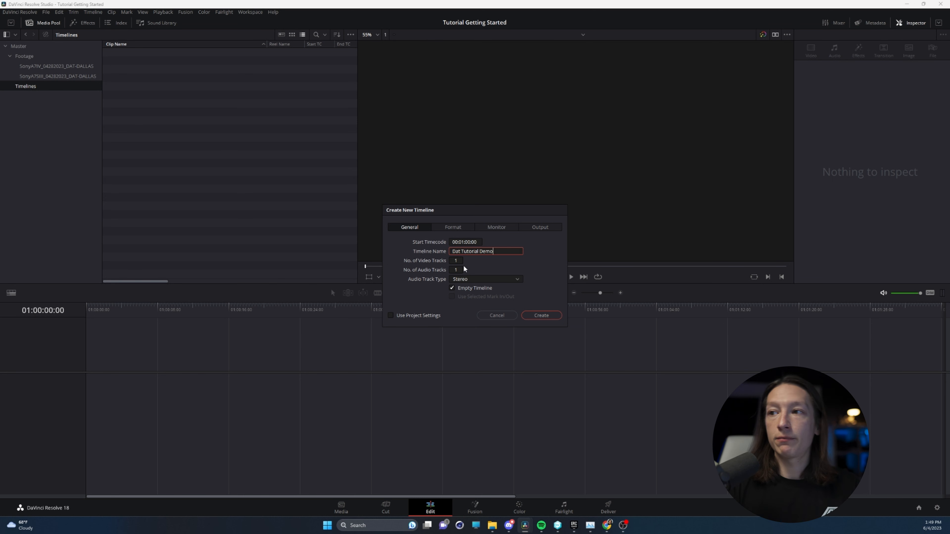
pyautogui.click(544, 315)
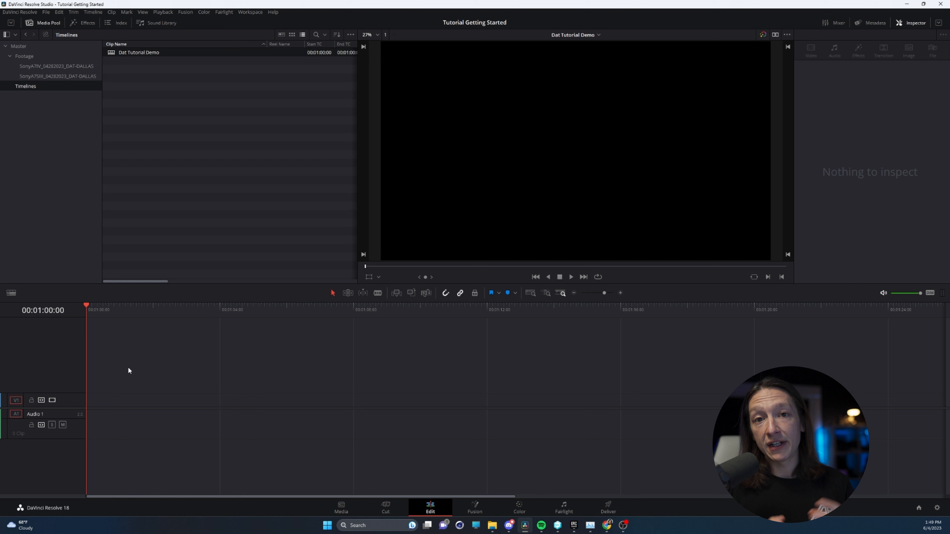
pyautogui.moveTo(110, 306); pyautogui.dragTo(82, 300)
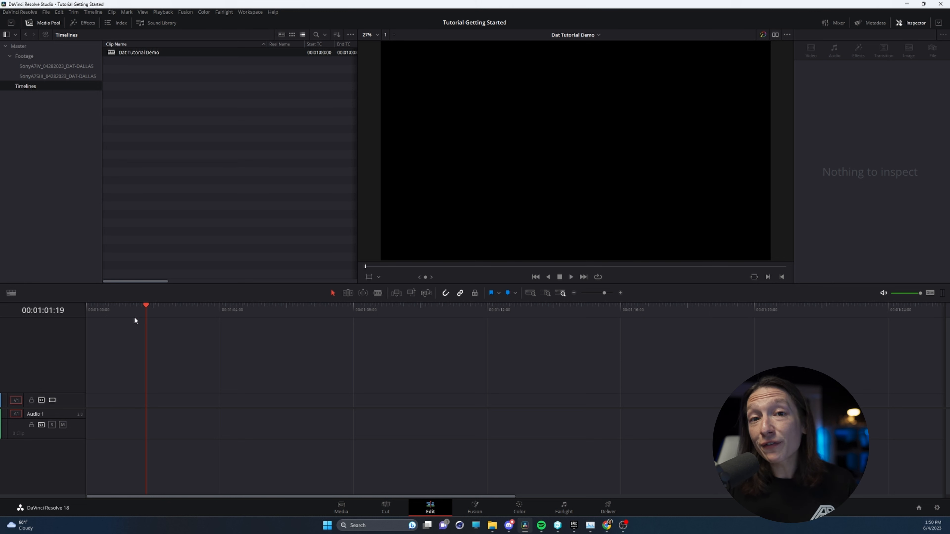
pyautogui.moveTo(147, 313); pyautogui.dragTo(171, 318)
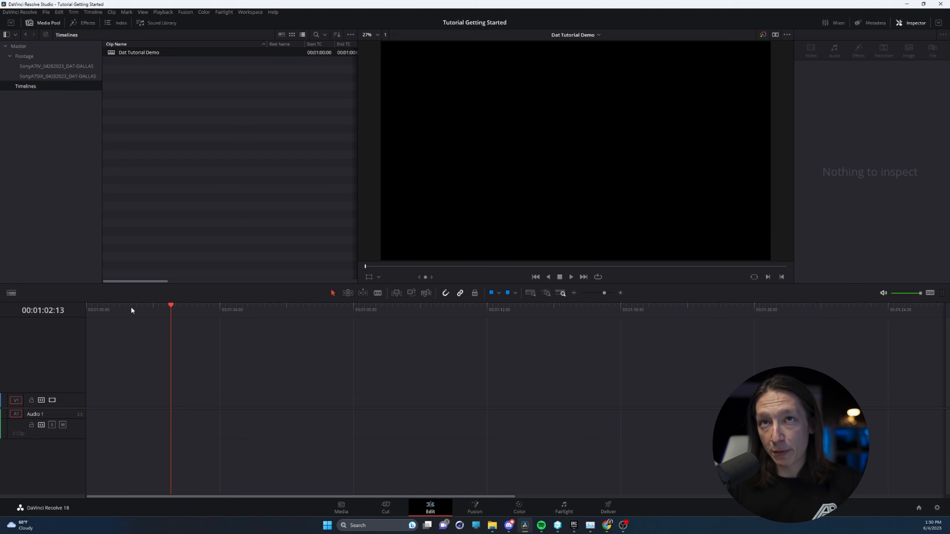
# - Open the keyboard customization, review the available shortcut presets, and try the Adobe Premiere Pro preset
pyautogui.click(21, 12)
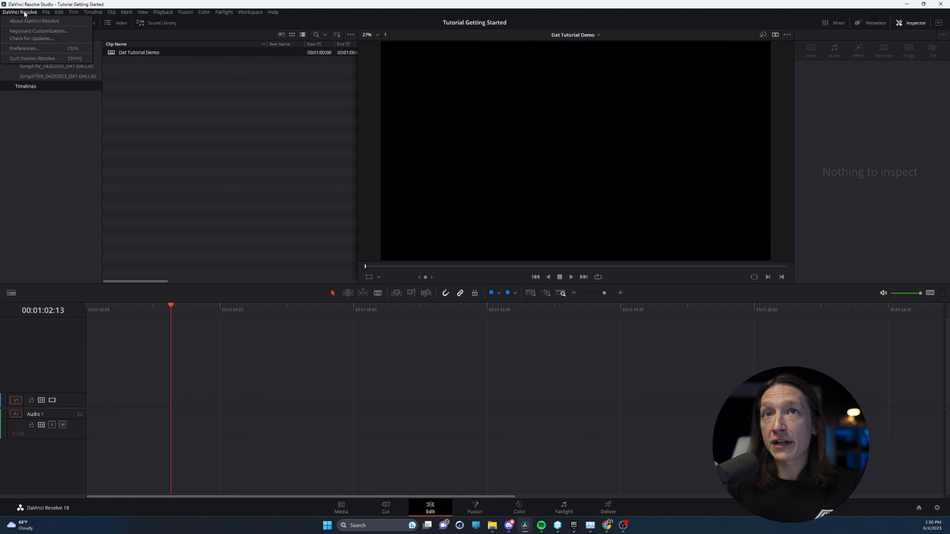
pyautogui.click(27, 30)
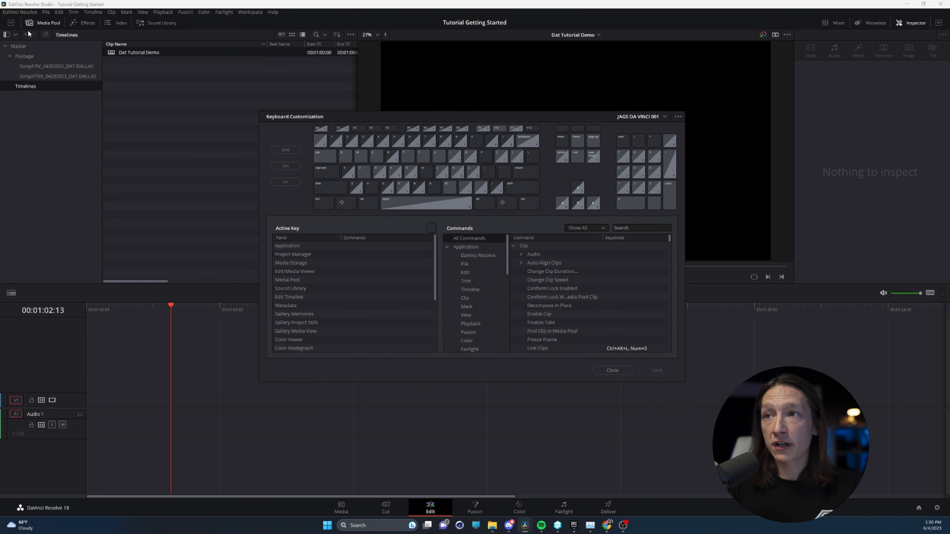
pyautogui.moveTo(397, 118); pyautogui.dragTo(336, 114)
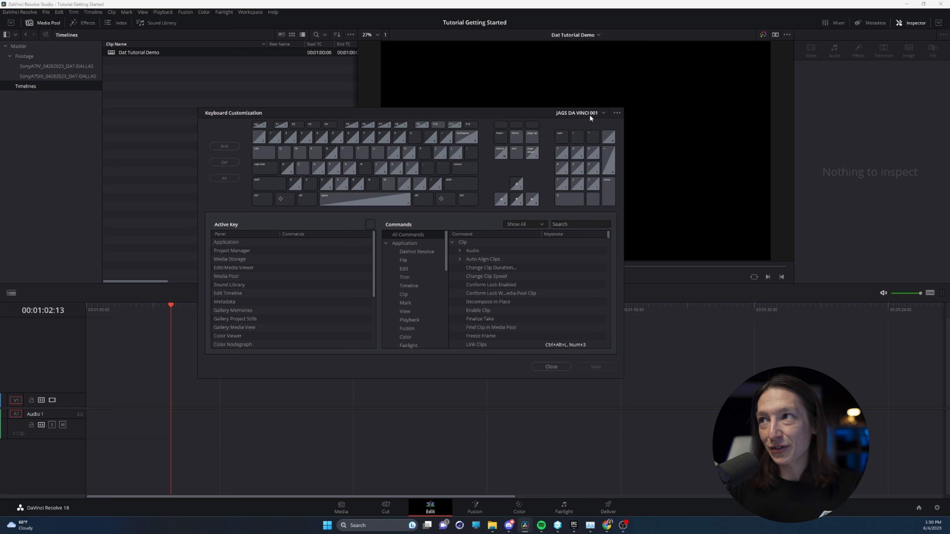
pyautogui.click(602, 112)
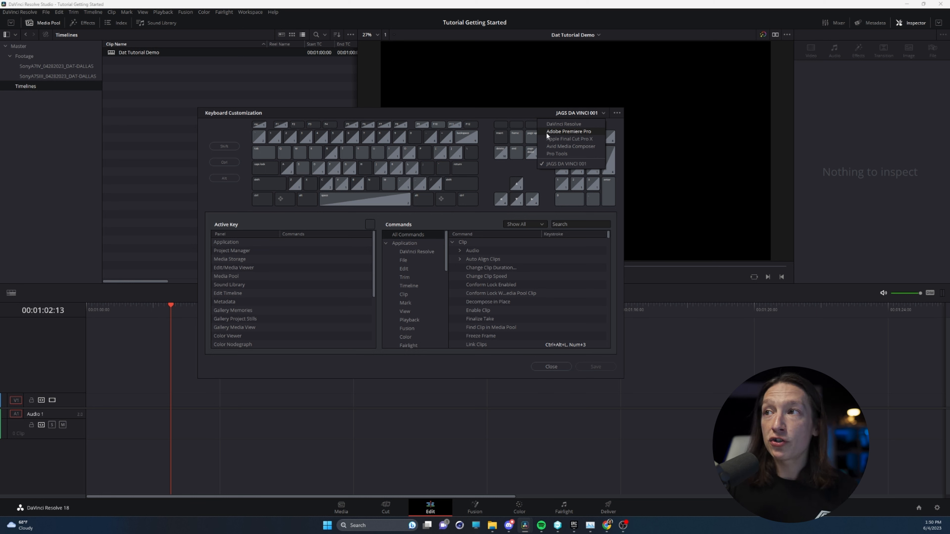
pyautogui.click(562, 136)
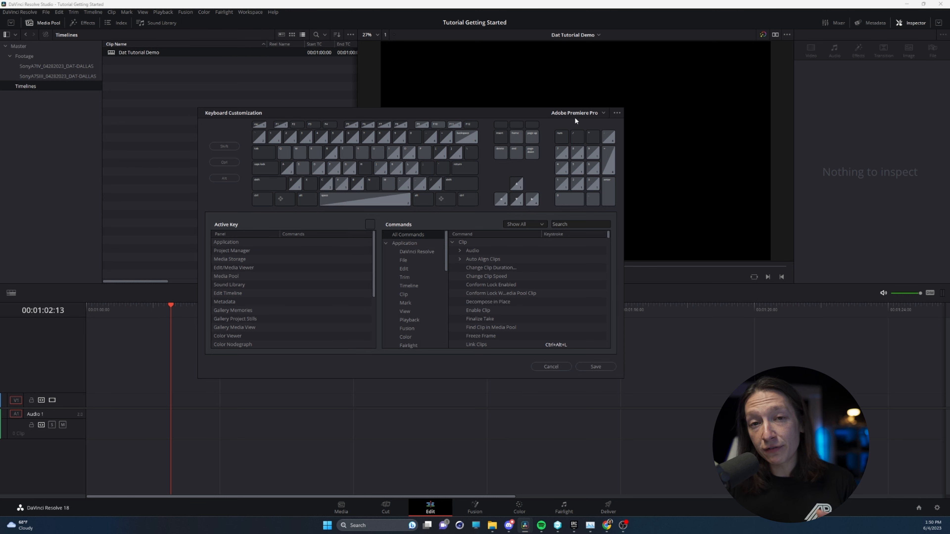
# - Try the JAGS DA VINCI 001 keyboard preset and leave the keyboard customization, discarding the changes
pyautogui.click(602, 113)
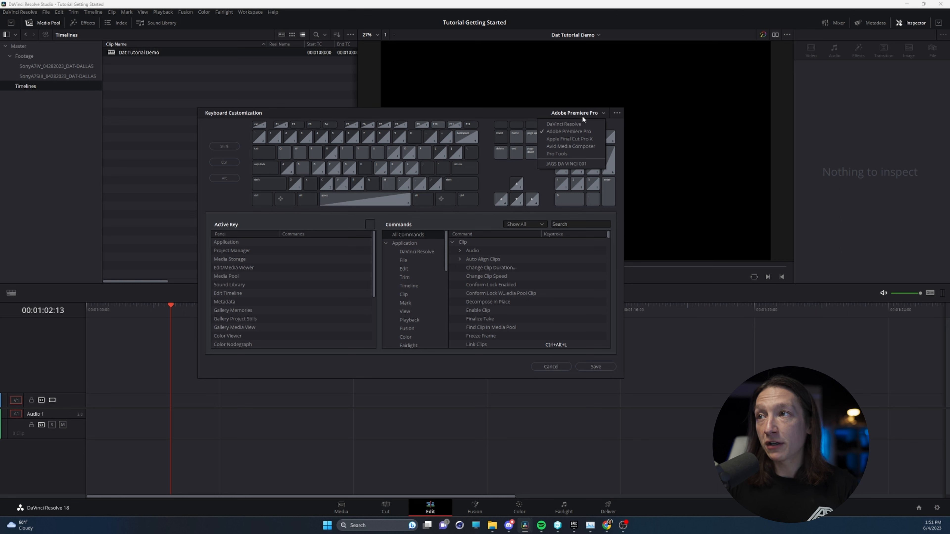
pyautogui.click(564, 164)
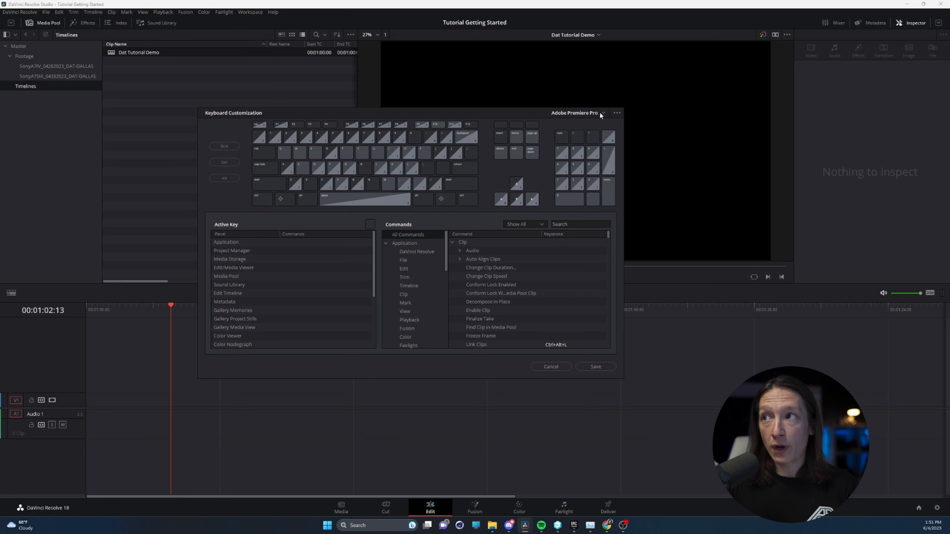
pyautogui.click(602, 113)
pyautogui.click(565, 165)
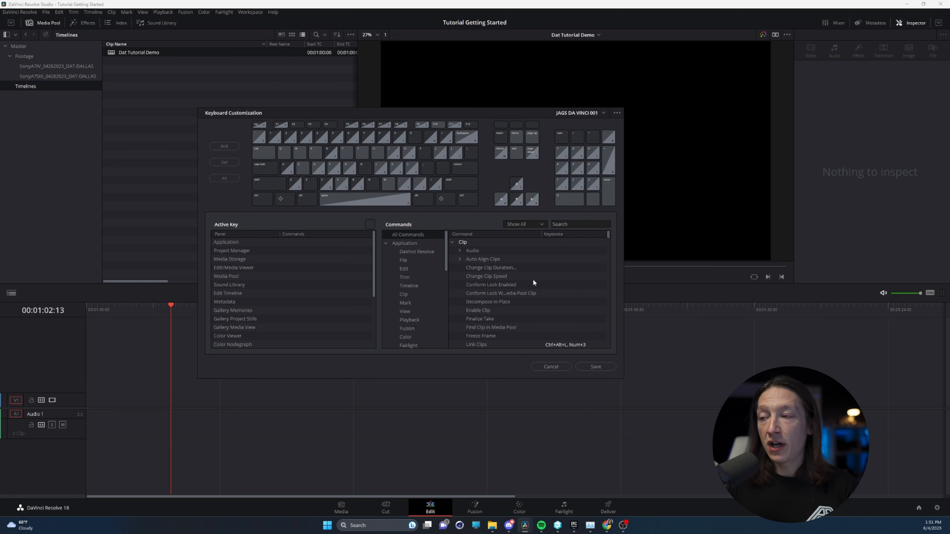
pyautogui.click(548, 367)
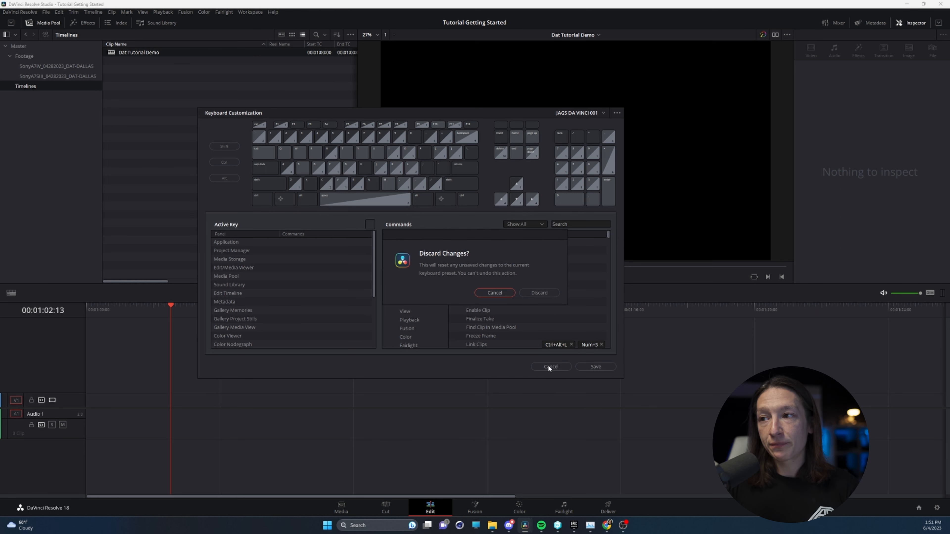
pyautogui.click(541, 293)
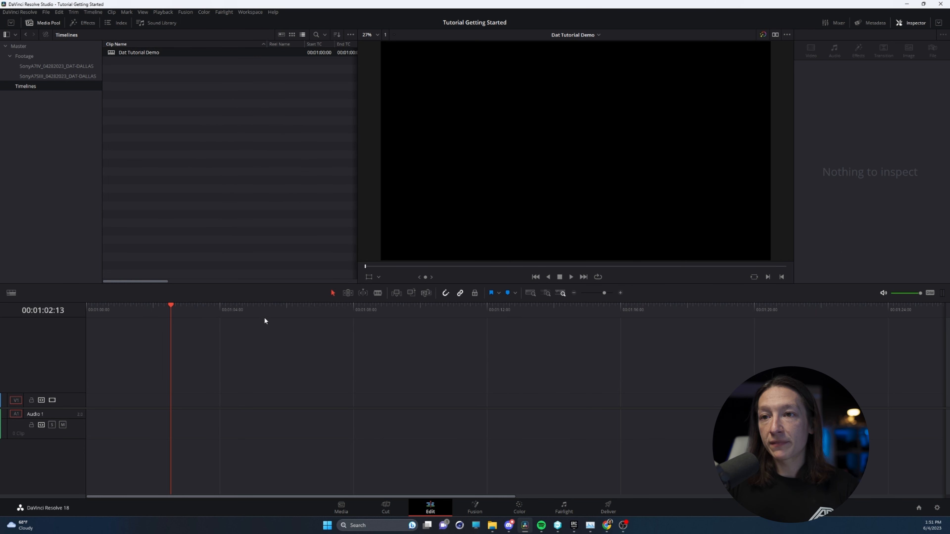
# - Return the playhead to the start of the timeline and enable stacked timelines in the timeline view options
pyautogui.press('Home')
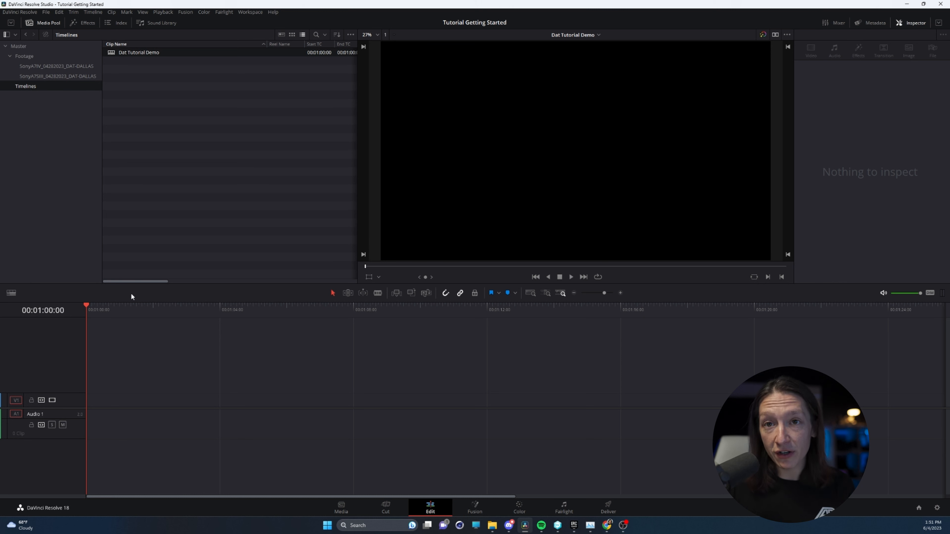
pyautogui.click(10, 293)
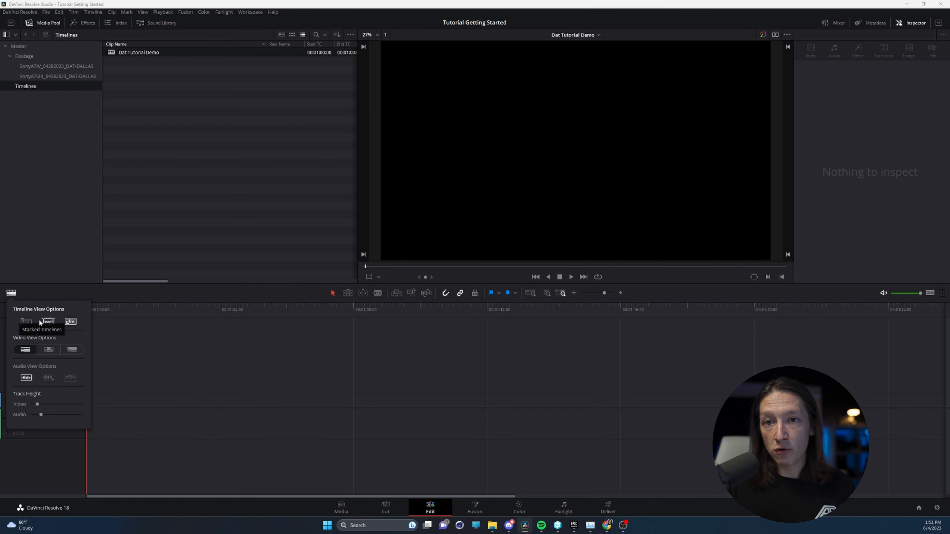
pyautogui.click(47, 321)
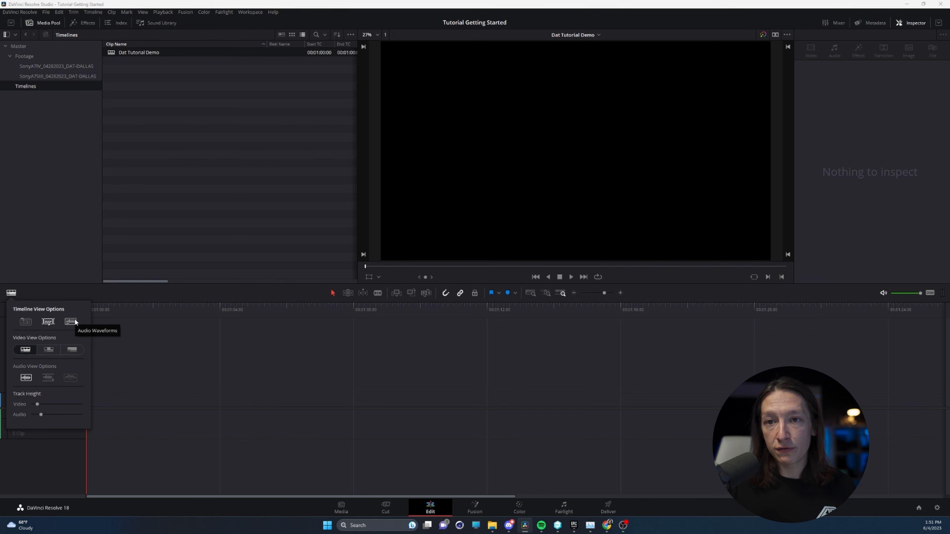
pyautogui.click(26, 321)
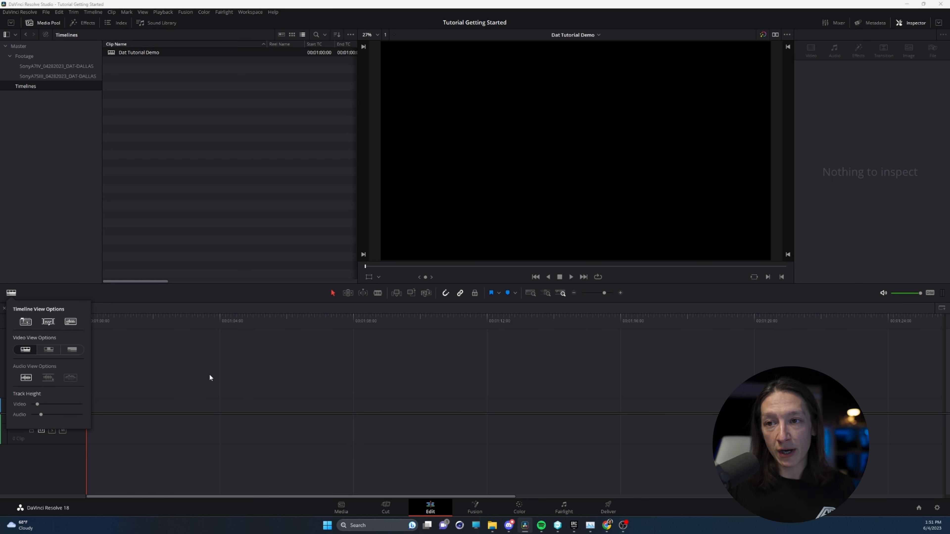
pyautogui.click(214, 368)
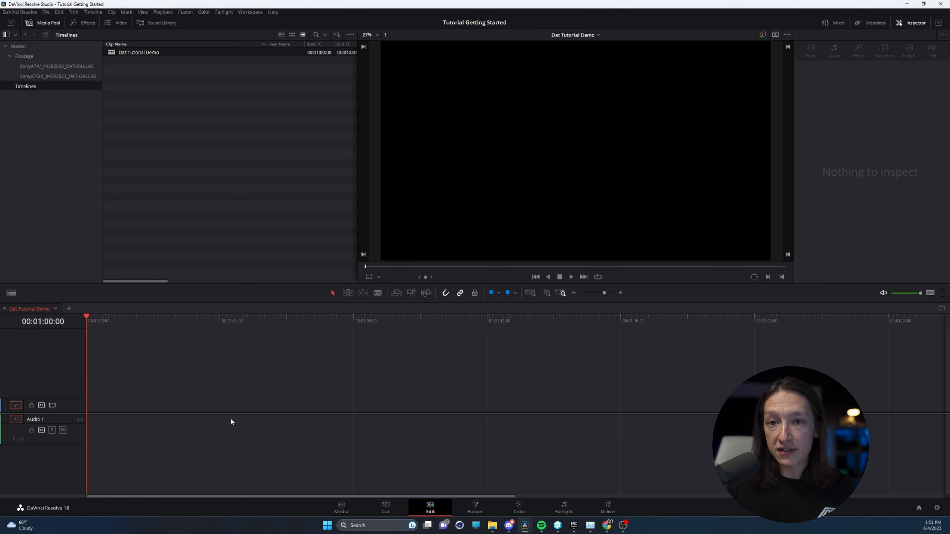
# - Add a second stacked timeline pane and enlarge the timeline area vertically
pyautogui.click(942, 309)
pyautogui.moveTo(282, 282); pyautogui.dragTo(288, 228)
pyautogui.moveTo(100, 263); pyautogui.dragTo(69, 266)
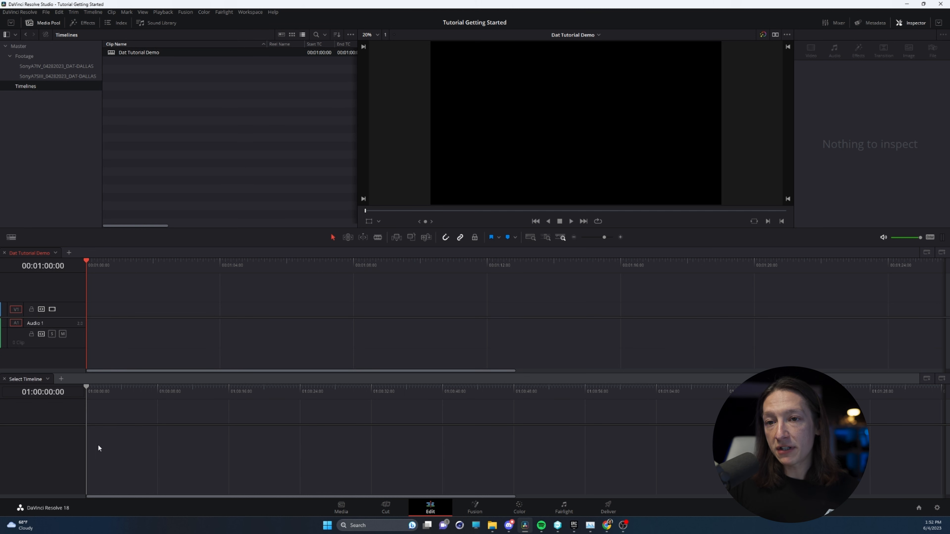
# - Check which timelines can be loaded into the empty second timeline pane
pyautogui.click(47, 379)
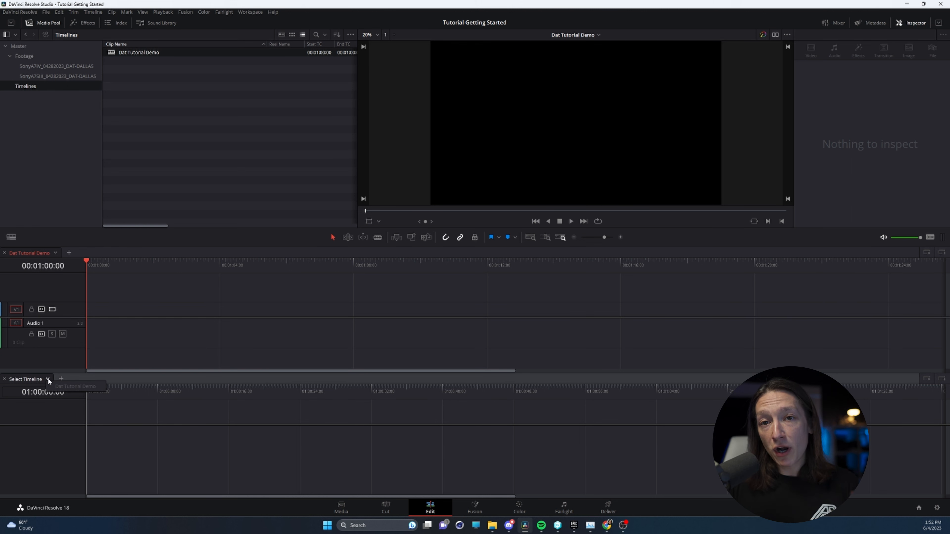
pyautogui.click(48, 379)
pyautogui.click(46, 379)
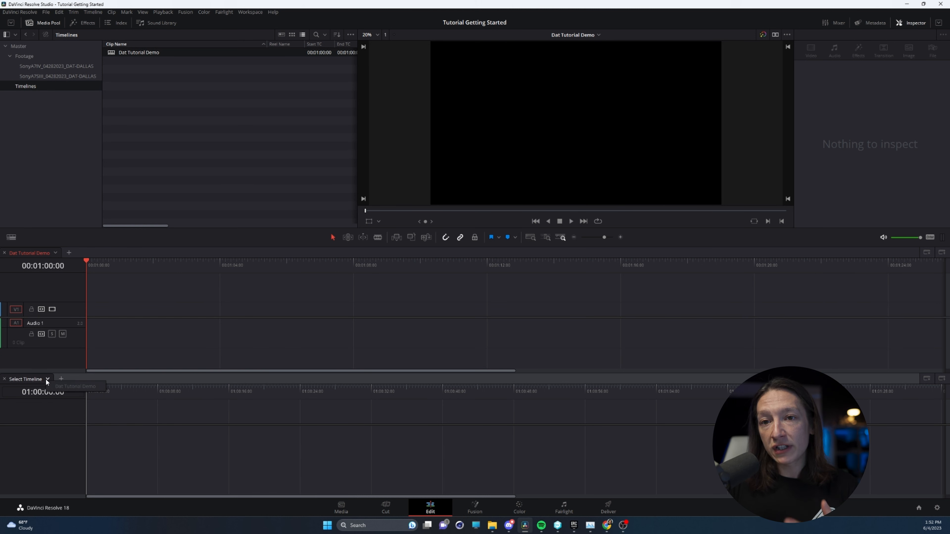
pyautogui.click(46, 379)
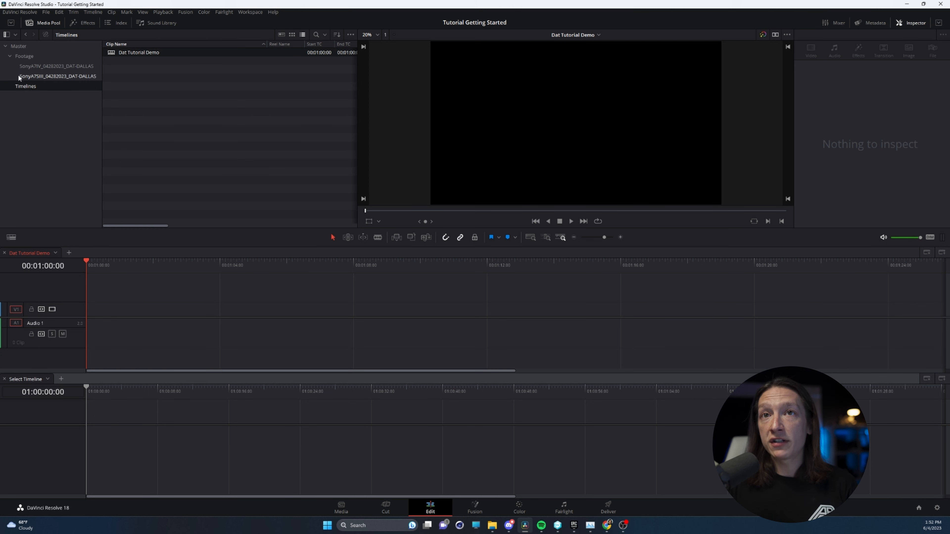
# - Open the SonyA7SIII_04282023_DAT-DALLAS bin and copy its name
pyautogui.click(50, 76)
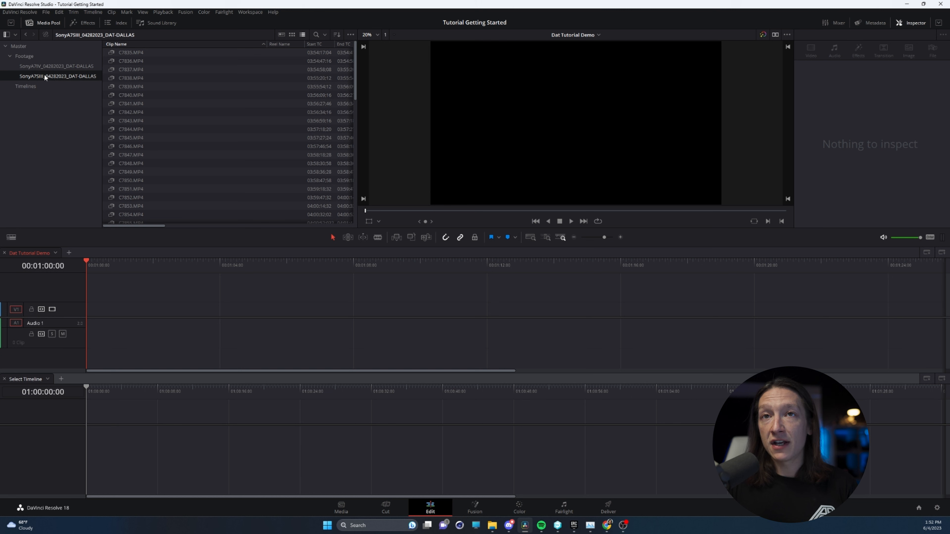
pyautogui.doubleClick(63, 75)
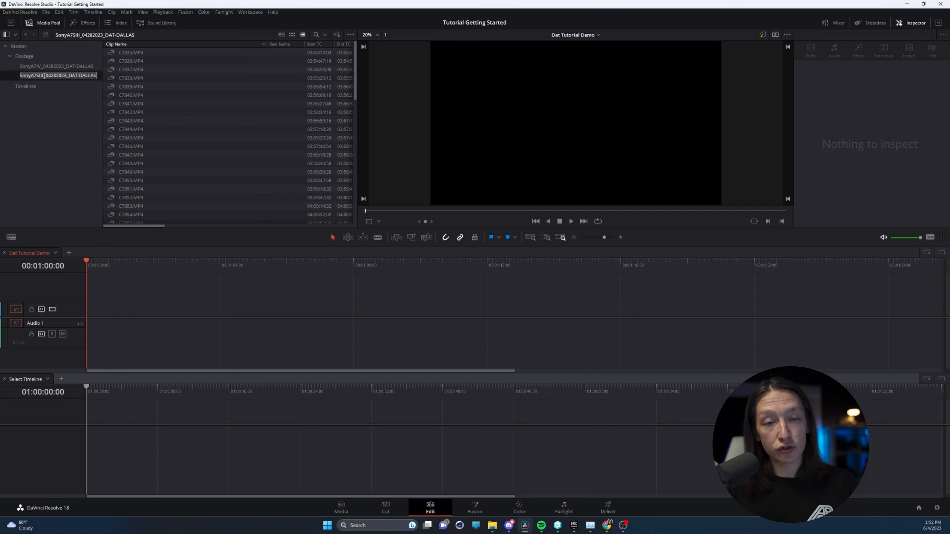
pyautogui.click(136, 89)
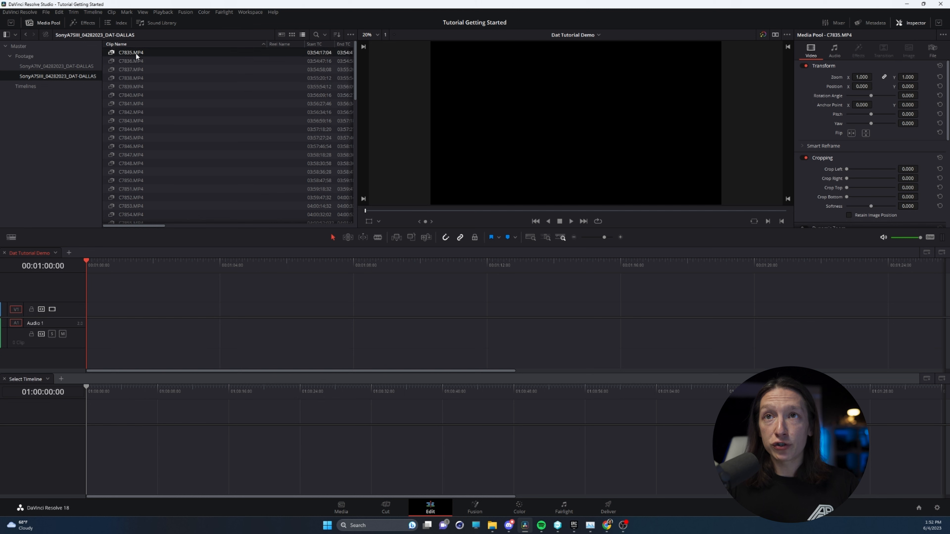
# - Set the video frame rate of all clips in the SonyA7SIII bin to 23.976 in their clip attributes
pyautogui.hotkey('ctrl', 'a')
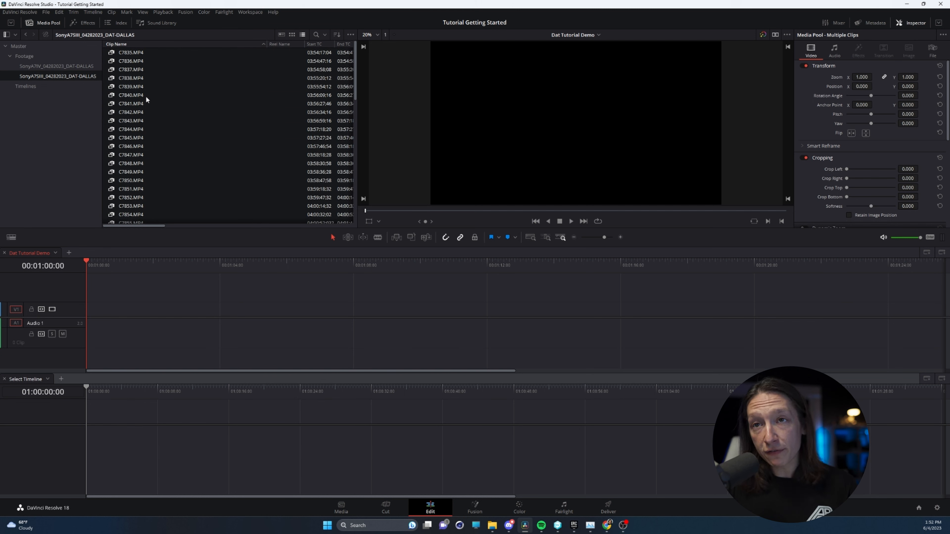
pyautogui.rightClick(128, 83)
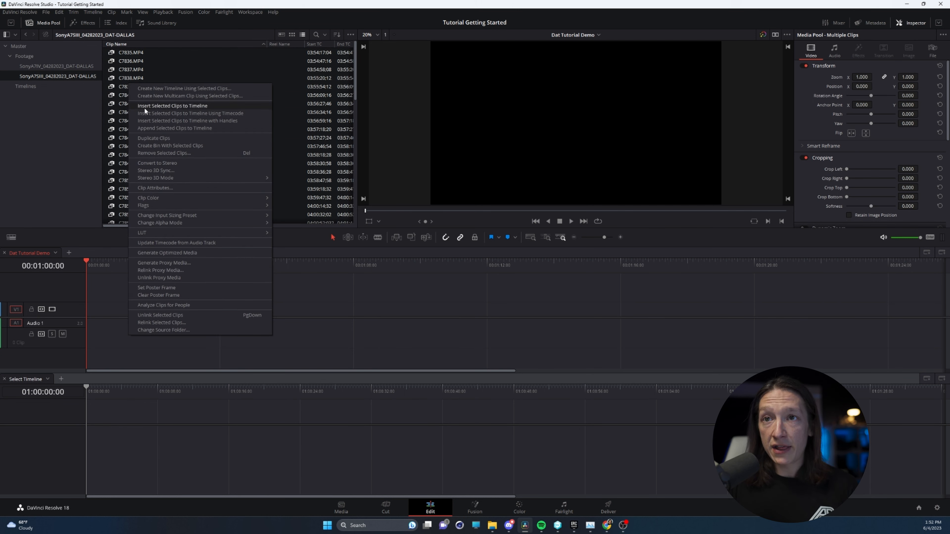
pyautogui.click(154, 188)
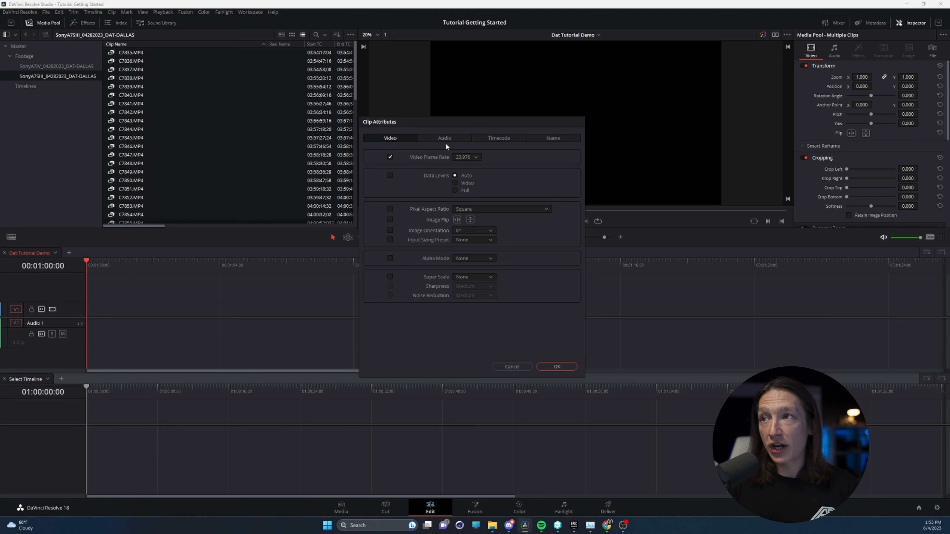
pyautogui.click(553, 369)
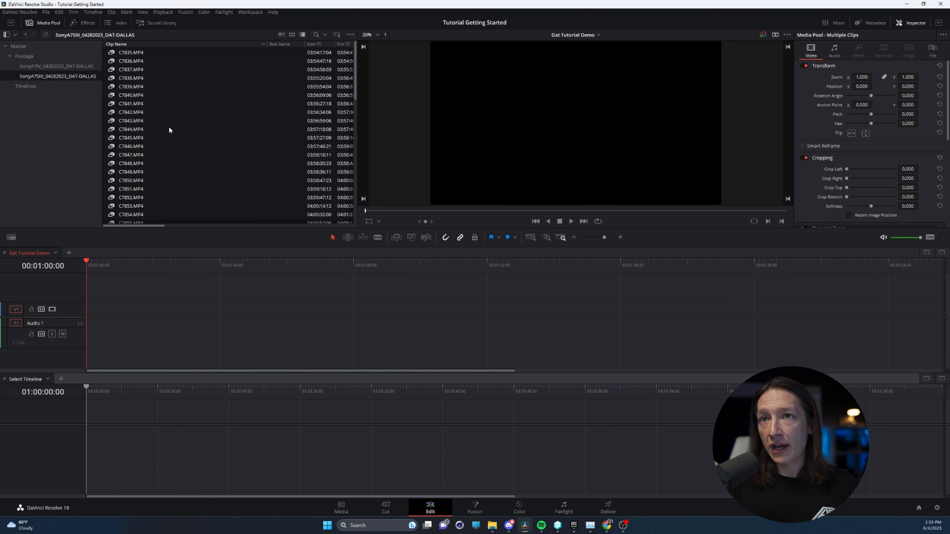
# - Create a new timeline from the selected clips, named SonyA7SIII_04282023_DAT-DALLAS, using the project settings
pyautogui.rightClick(133, 82)
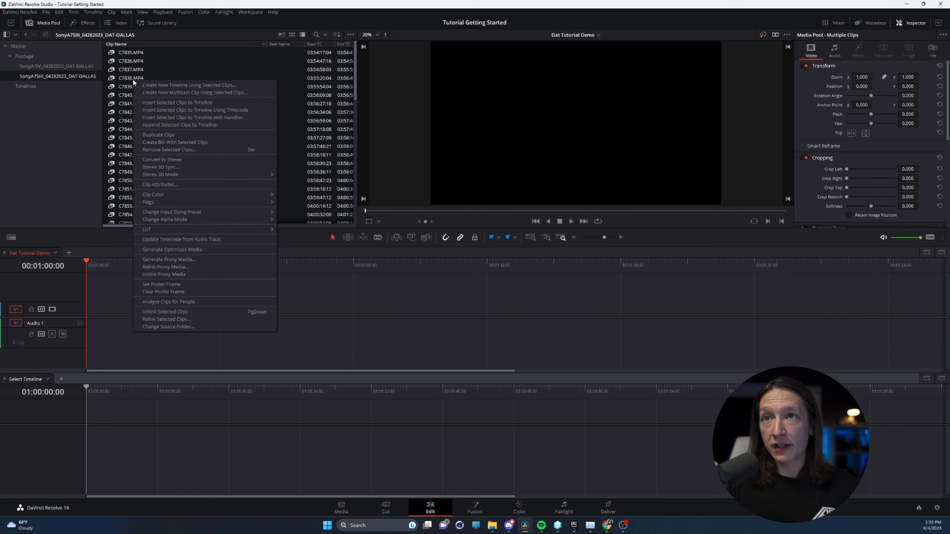
pyautogui.click(169, 88)
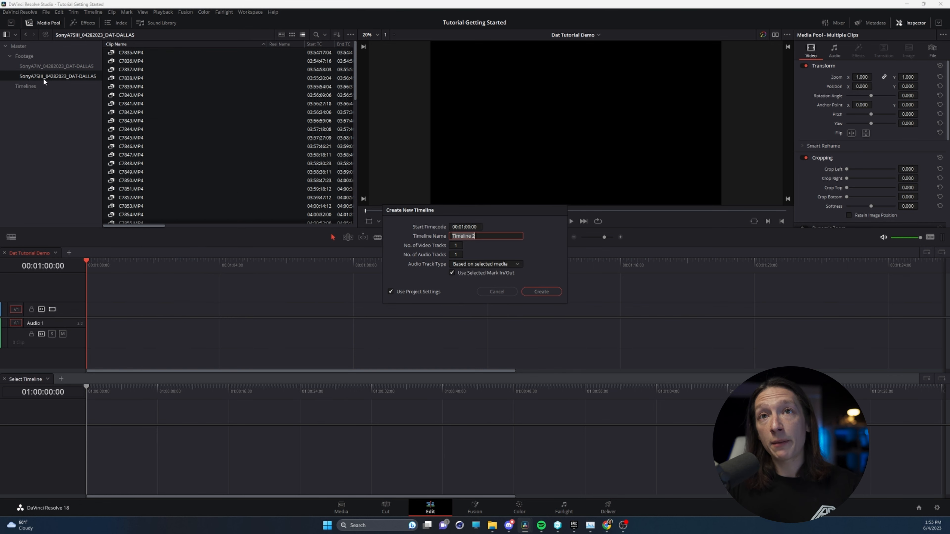
pyautogui.hotkey('ctrl', 'v')
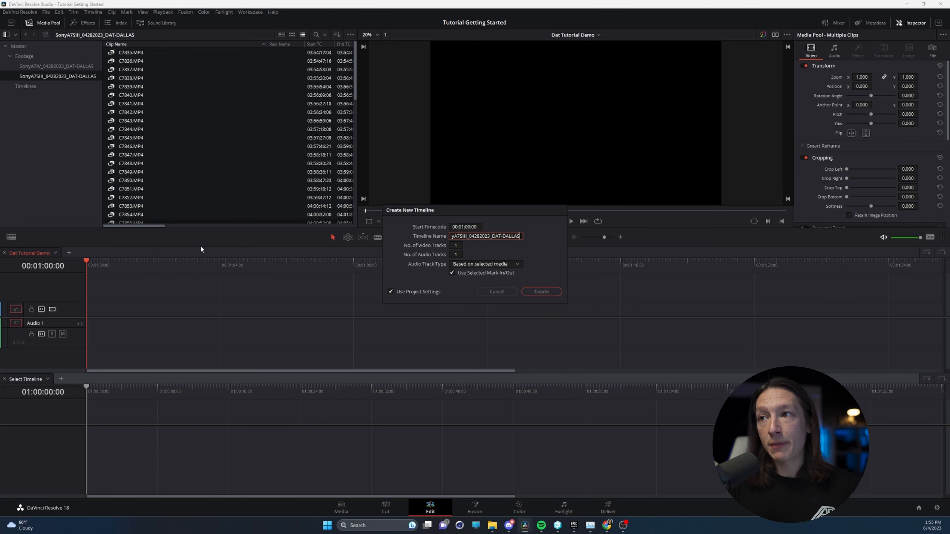
pyautogui.click(540, 293)
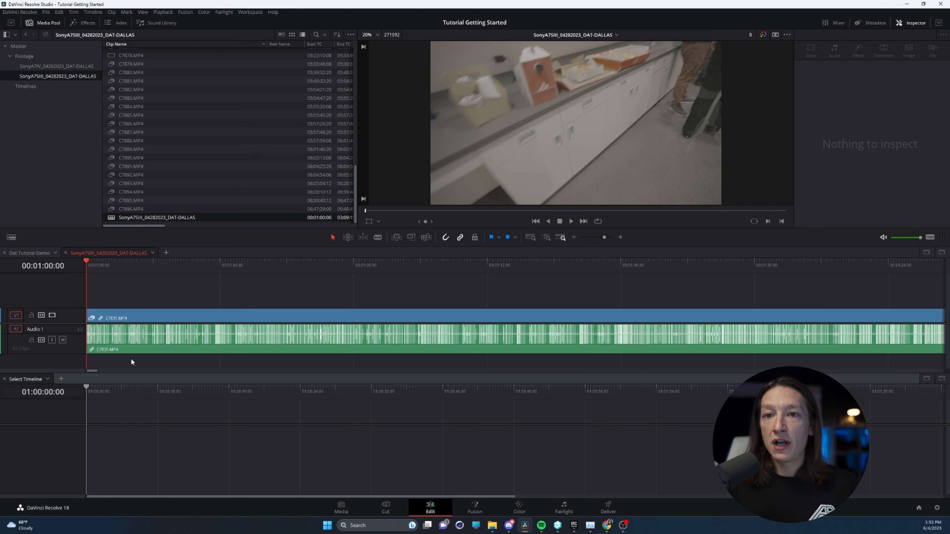
# - Mute Audio 1 in the SonyA7SIII footage timeline and move its playhead to 00:02:10:16
pyautogui.click(63, 340)
pyautogui.scroll(-5, 196, 311)
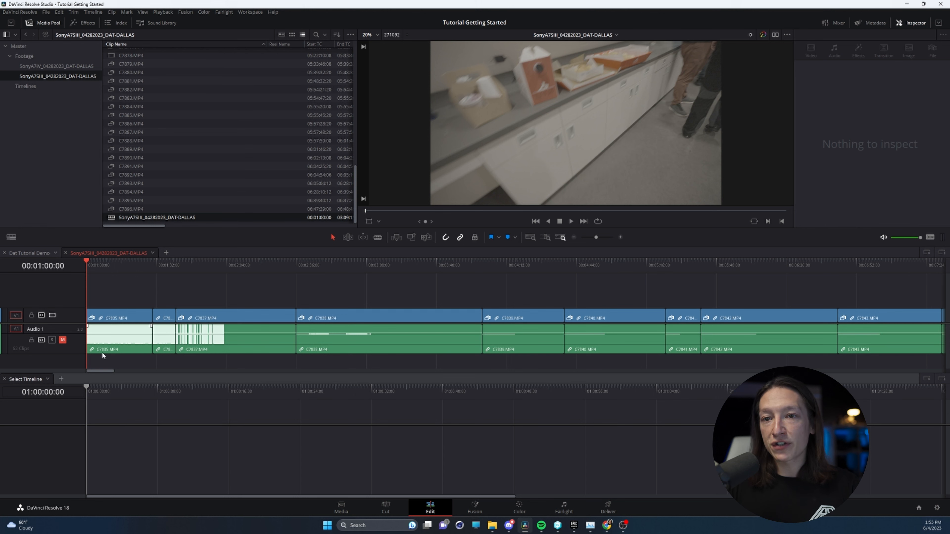
pyautogui.moveTo(147, 378); pyautogui.dragTo(148, 407)
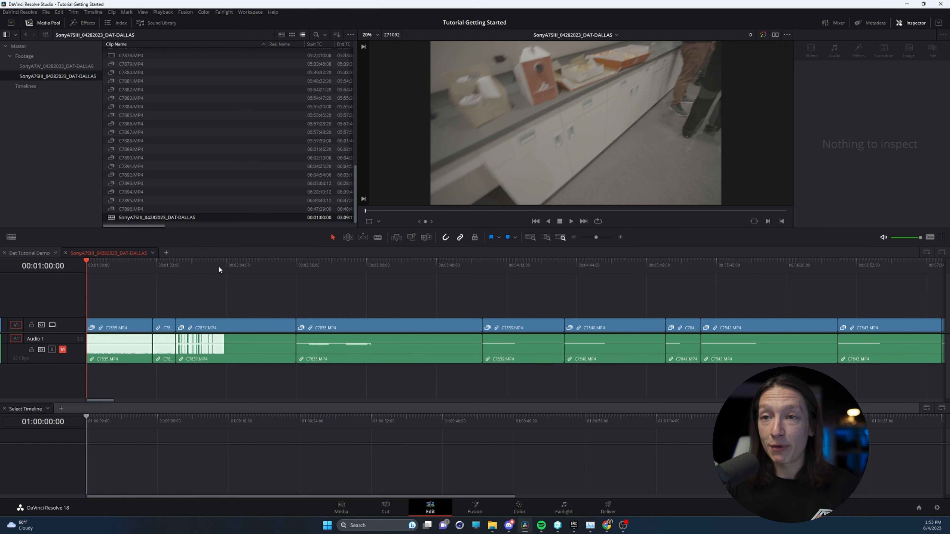
pyautogui.moveTo(241, 266)
pyautogui.mouseDown()
pyautogui.moveTo(227, 269)
pyautogui.moveTo(241, 272)
pyautogui.mouseUp()
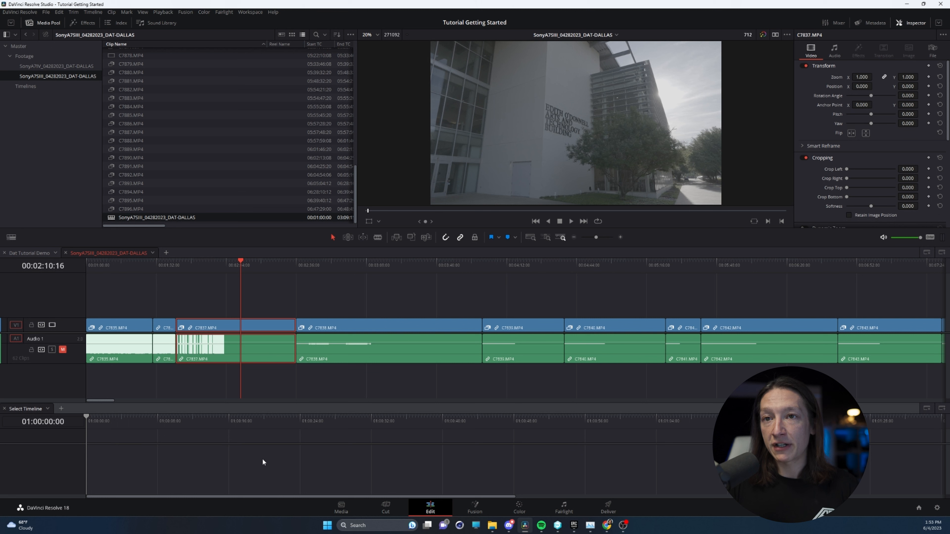
# - Move the SonyA7SIII footage timeline from the first timeline pane to the second and enlarge the second pane
pyautogui.click(66, 253)
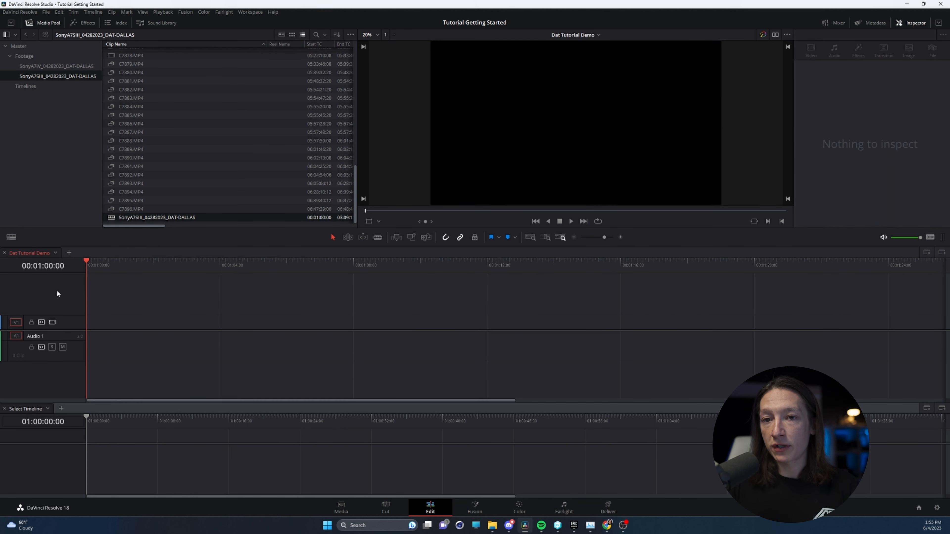
pyautogui.click(47, 408)
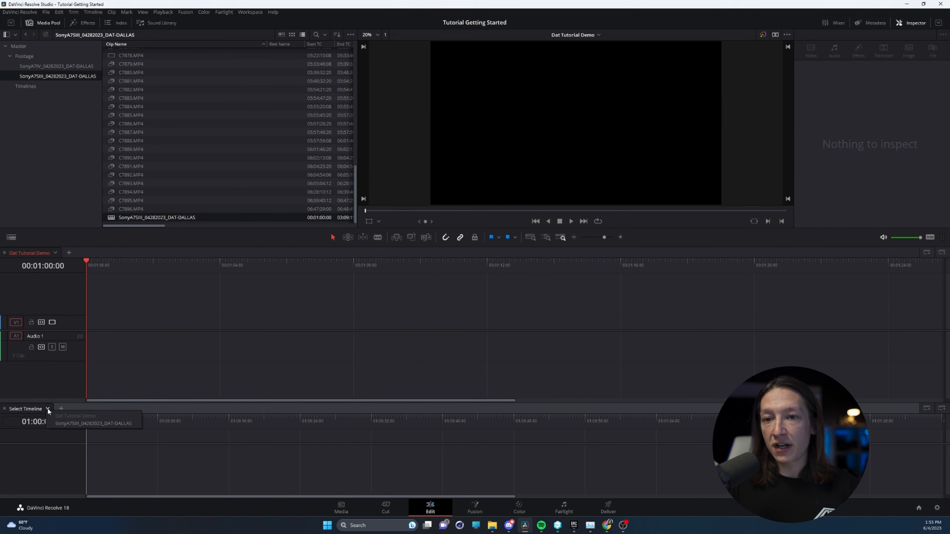
pyautogui.click(81, 424)
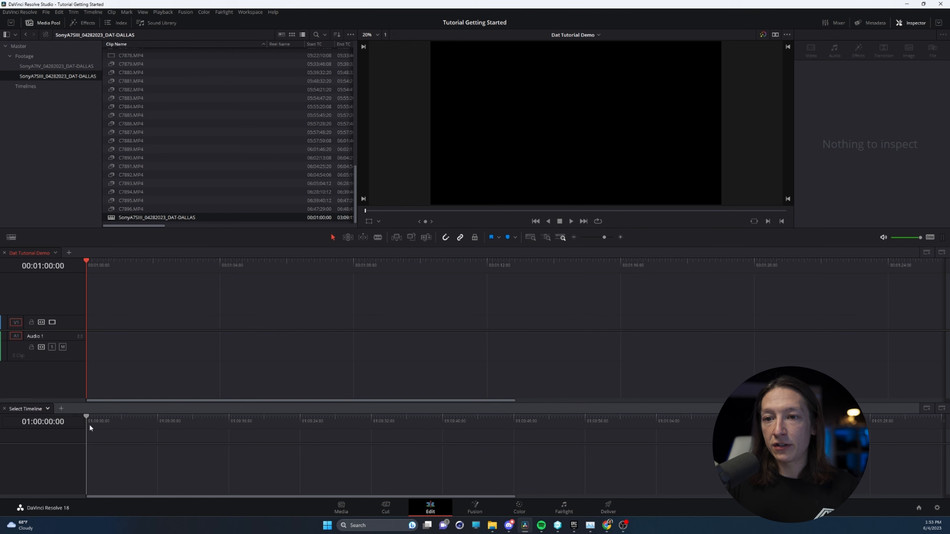
pyautogui.moveTo(146, 403); pyautogui.dragTo(153, 345)
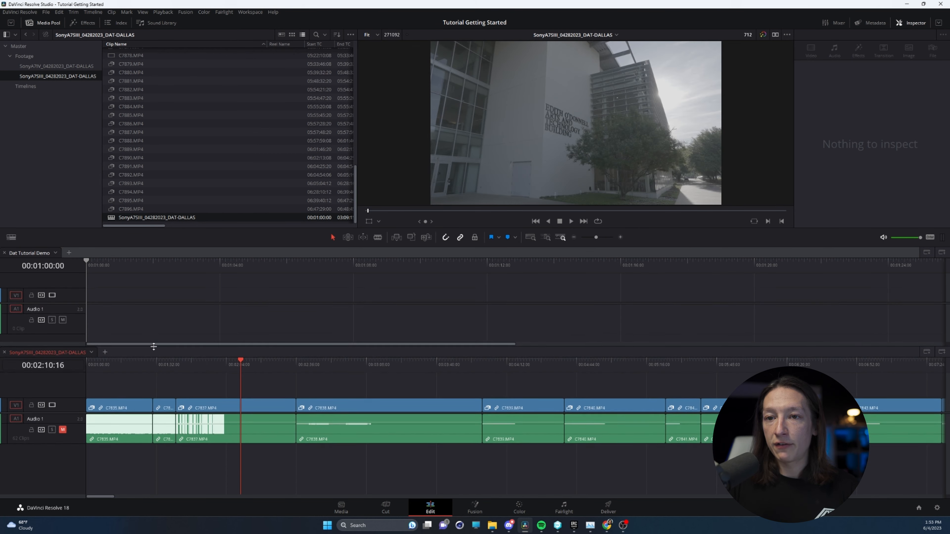
# - Try splitting clip C7838.MP4 at 00:02:48:16 in the footage timeline, and undo the split
pyautogui.click(244, 365)
pyautogui.moveTo(244, 365); pyautogui.dragTo(323, 361)
pyautogui.hotkey('ctrl', 'b')
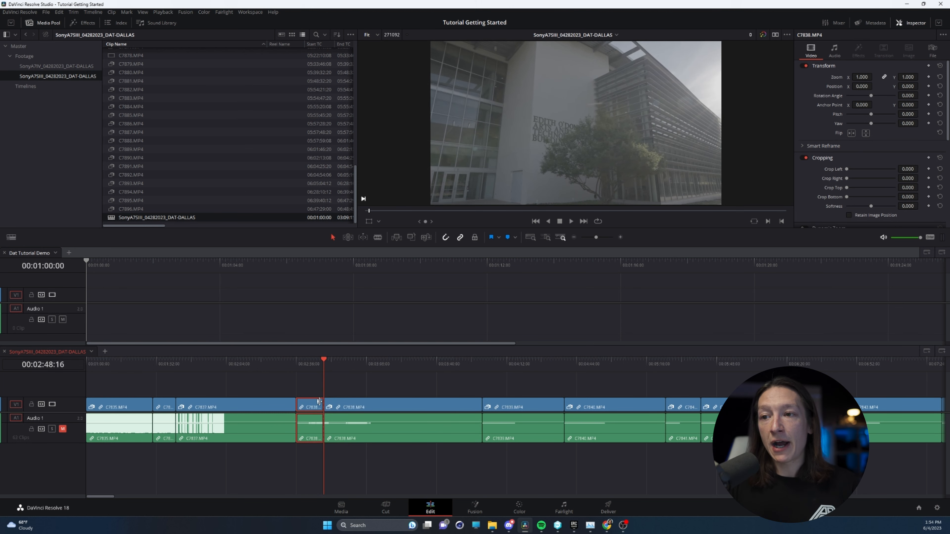
pyautogui.hotkey('ctrl', 'z')
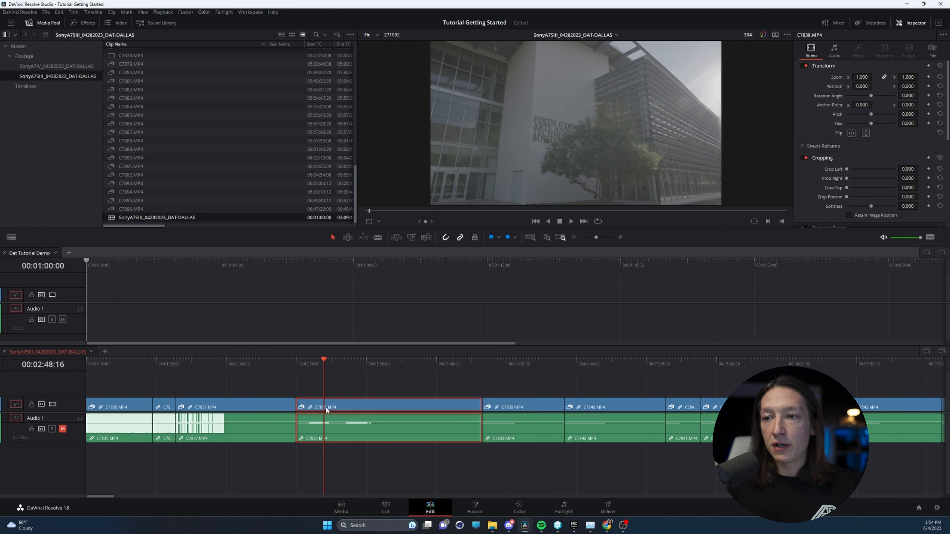
# - Blade clip C7838.MP4 in the footage timeline at 00:02:48:16 and around 00:03:06 to isolate a middle segment
pyautogui.click(379, 236)
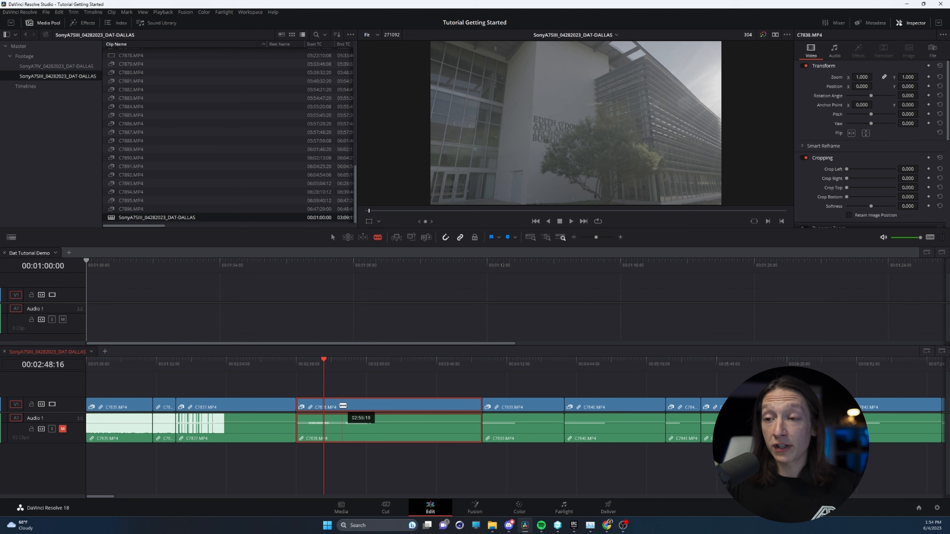
pyautogui.click(325, 405)
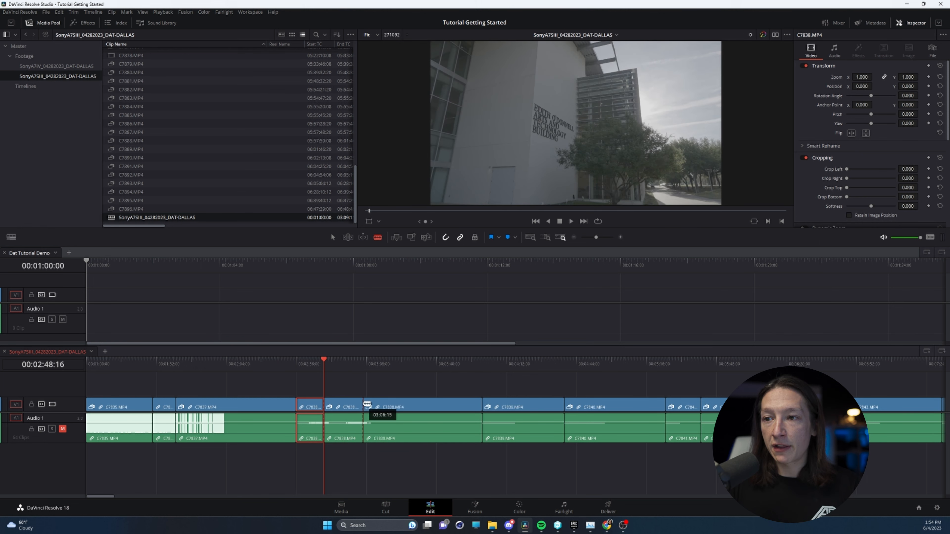
pyautogui.click(363, 406)
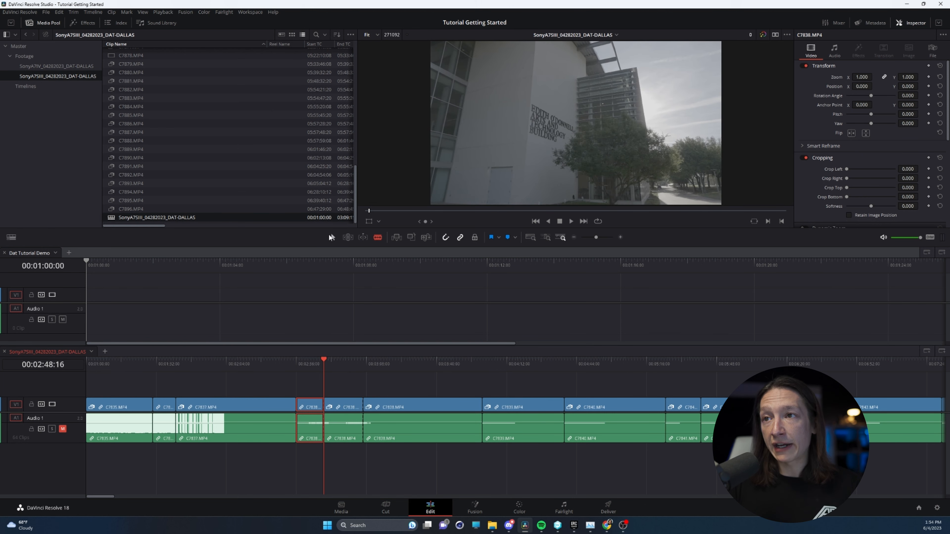
pyautogui.click(334, 238)
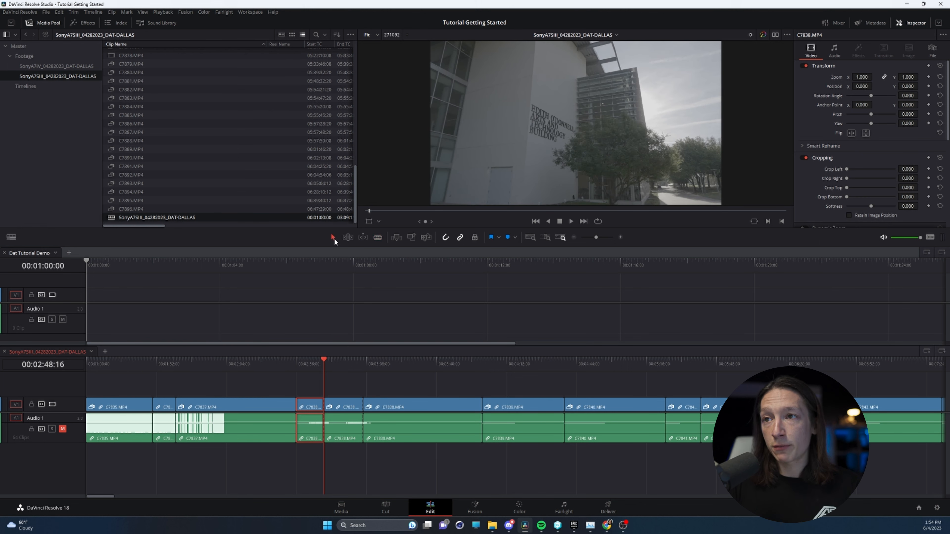
# - Place the middle C7838.MP4 segment at the start of the Dat Tutorial Demo timeline and move its playhead to 00:01:05:00
pyautogui.moveTo(344, 407); pyautogui.dragTo(86, 293)
pyautogui.moveTo(111, 264); pyautogui.dragTo(372, 272)
pyautogui.moveTo(94, 294); pyautogui.dragTo(372, 294)
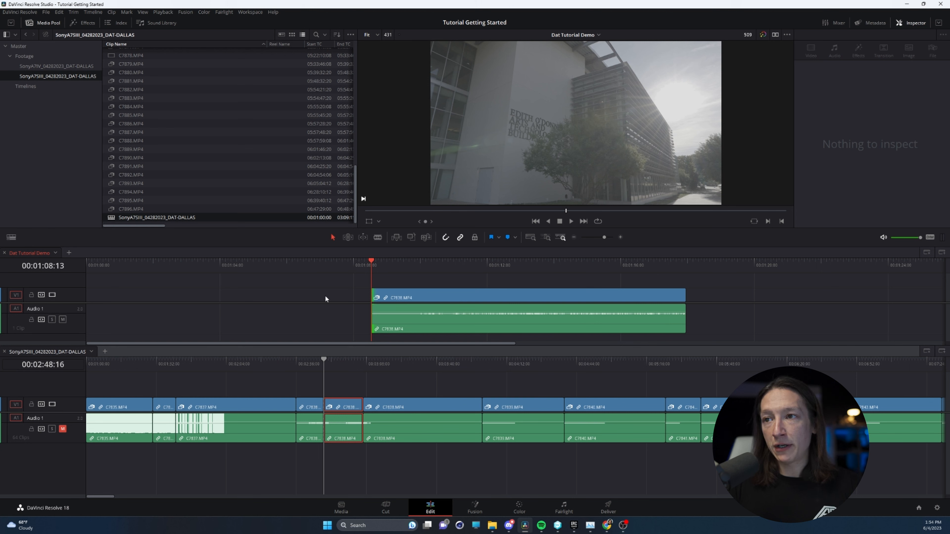
pyautogui.moveTo(422, 298); pyautogui.dragTo(253, 276)
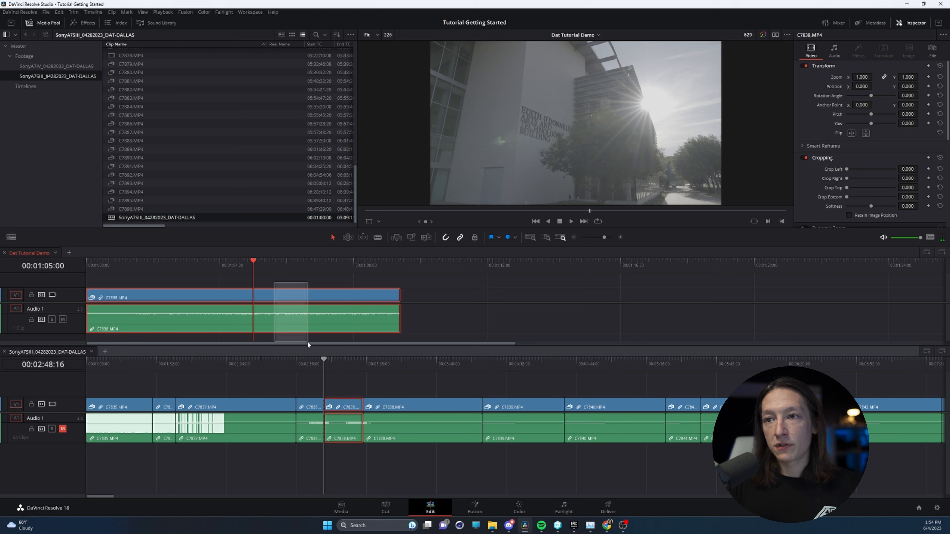
# - Split C7838.MP4 at 00:01:05:00 in the Dat Tutorial Demo timeline and delete the part after the cut
pyautogui.click(378, 238)
pyautogui.click(257, 297)
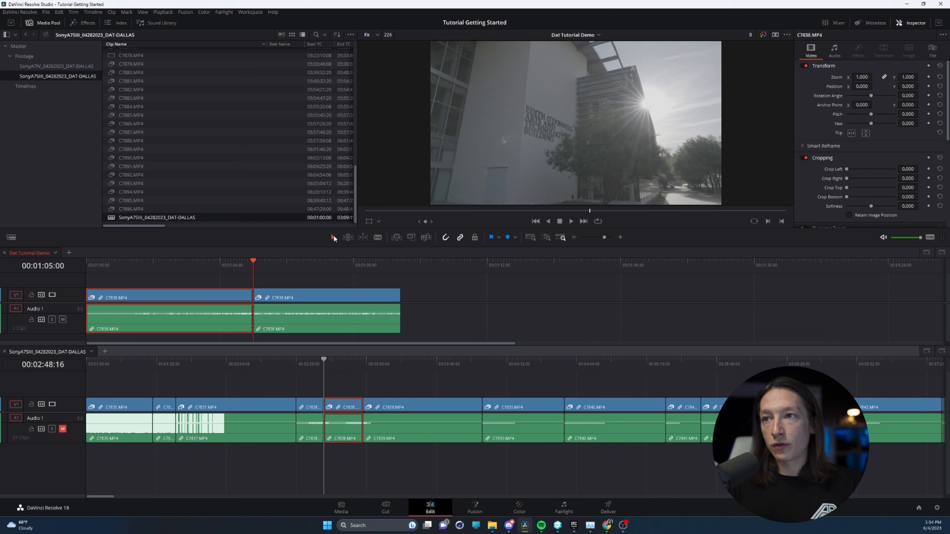
pyautogui.click(282, 292)
pyautogui.press('Delete')
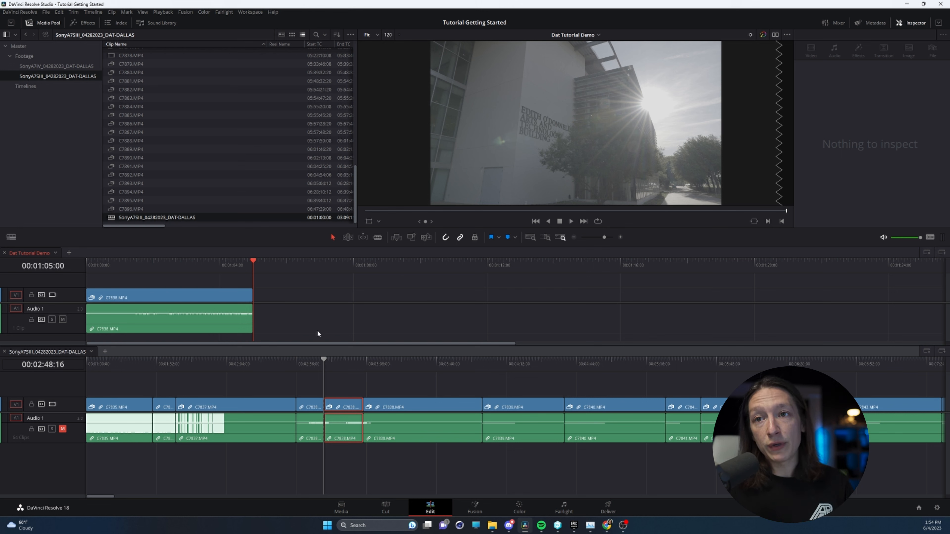
# - Move the Dat Tutorial Demo playhead to 00:01:01:12 and enlarge the viewer by shrinking the timeline area
pyautogui.moveTo(143, 262); pyautogui.dragTo(156, 271)
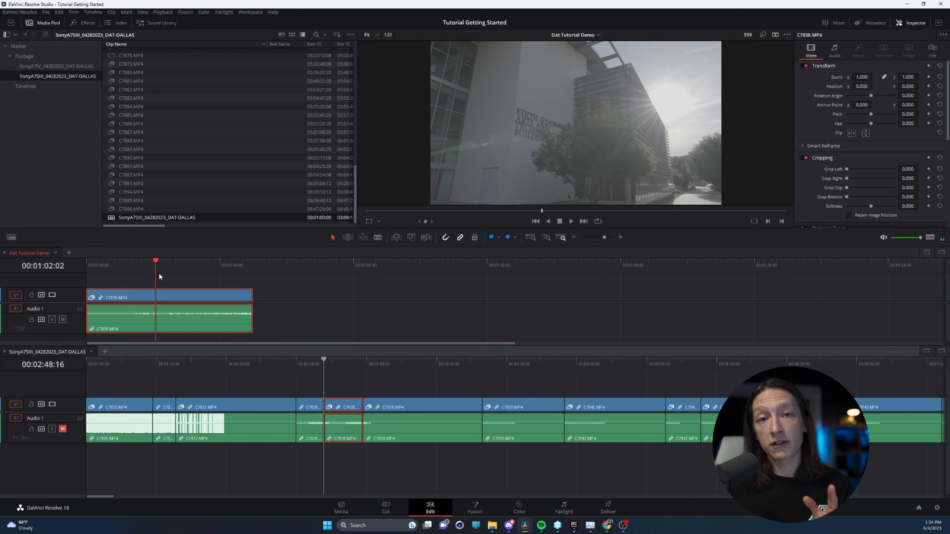
pyautogui.click(136, 265)
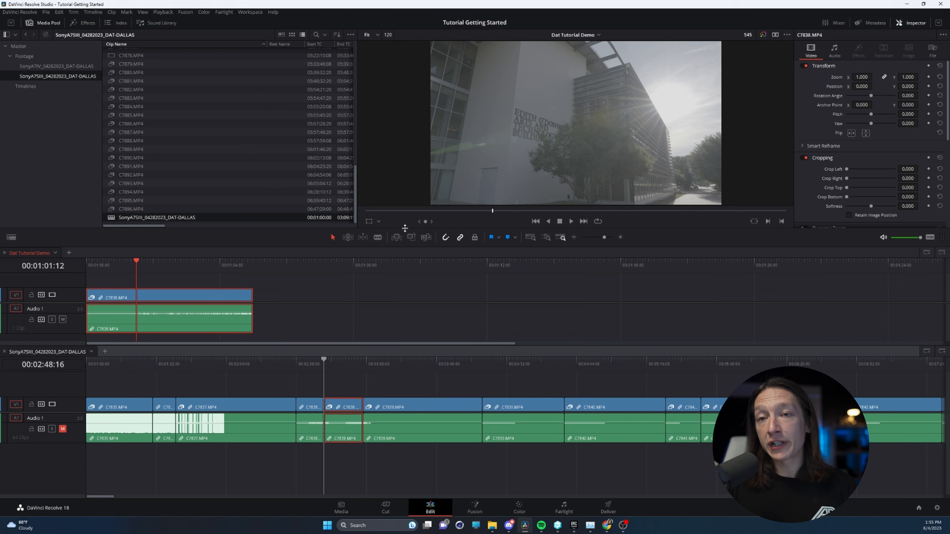
pyautogui.moveTo(404, 228); pyautogui.dragTo(404, 280)
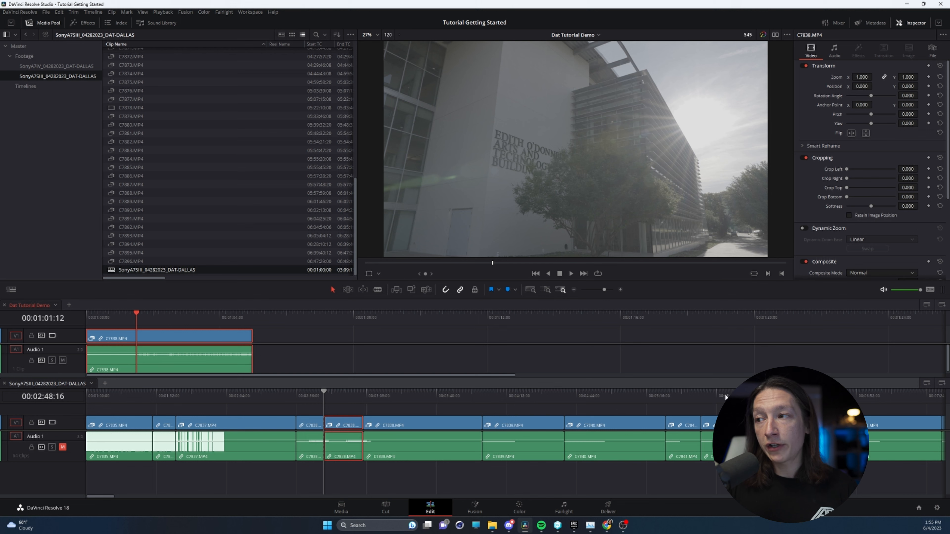
# - Preview clip C7846.MP4 further along the SonyA7SIII footage timeline, at 00:09:23:08
pyautogui.click(753, 396)
pyautogui.moveTo(806, 409); pyautogui.dragTo(269, 414)
pyautogui.click(650, 395)
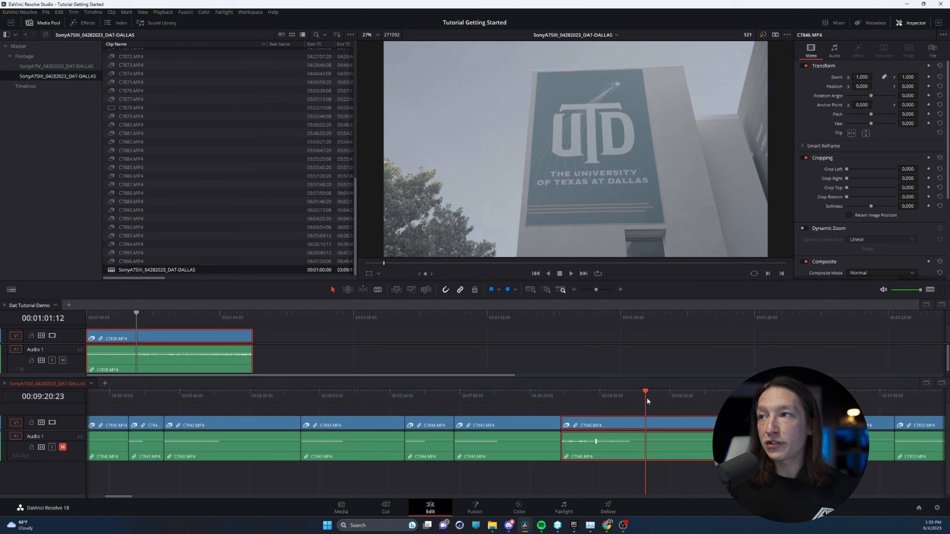
# - Move the Dat Tutorial Demo playhead to 00:01:02:13 and switch to the Color page
pyautogui.moveTo(143, 319); pyautogui.dragTo(172, 321)
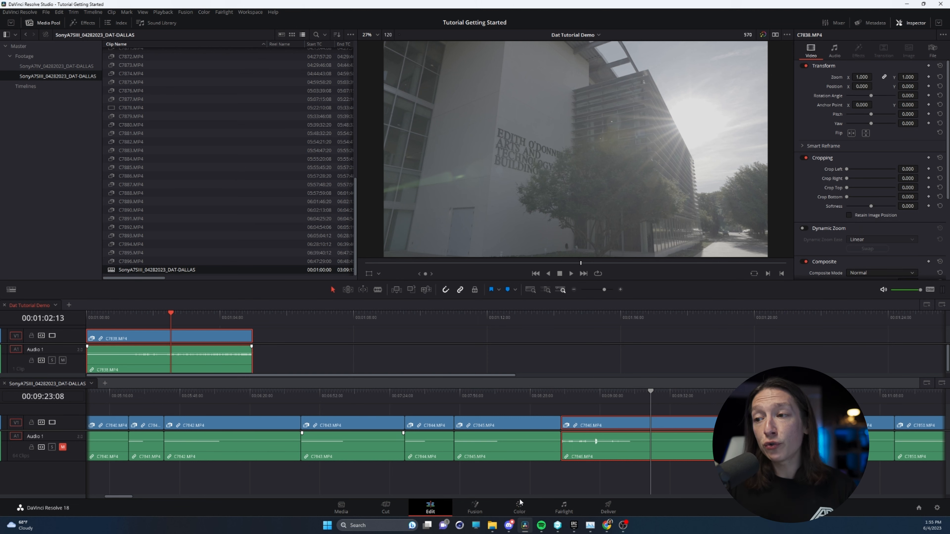
pyautogui.click(518, 509)
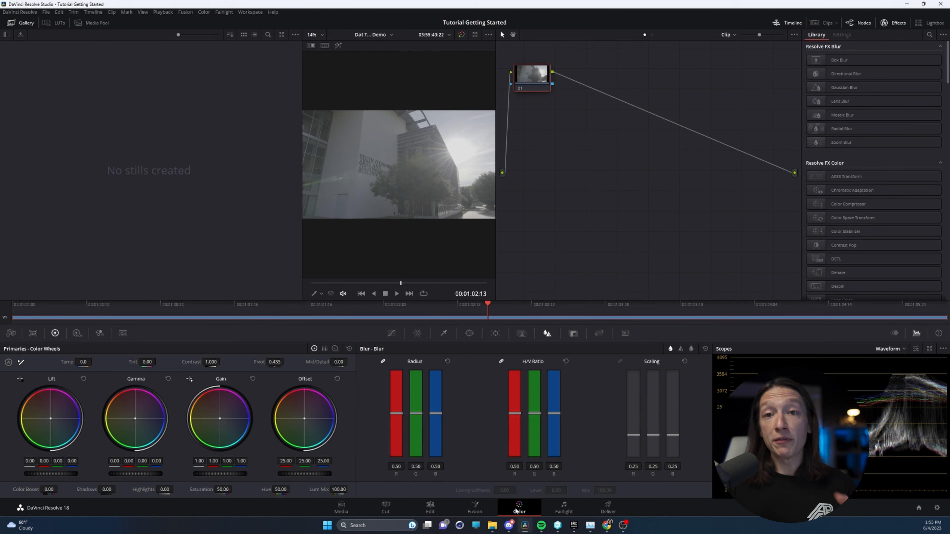
# - Move the clip's node toward the middle of the node graph and widen the viewer by narrowing the stills gallery
pyautogui.moveTo(518, 85); pyautogui.dragTo(593, 167)
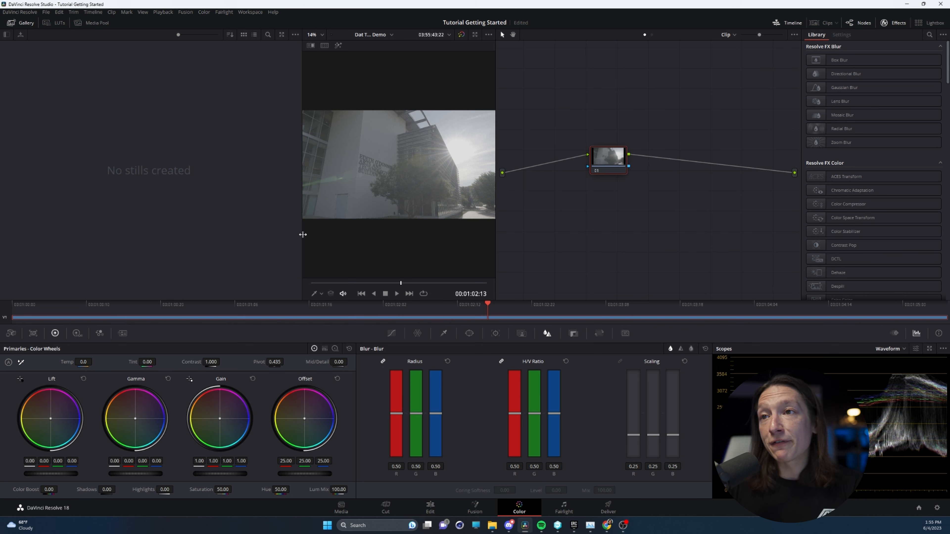
pyautogui.moveTo(303, 235); pyautogui.dragTo(137, 243)
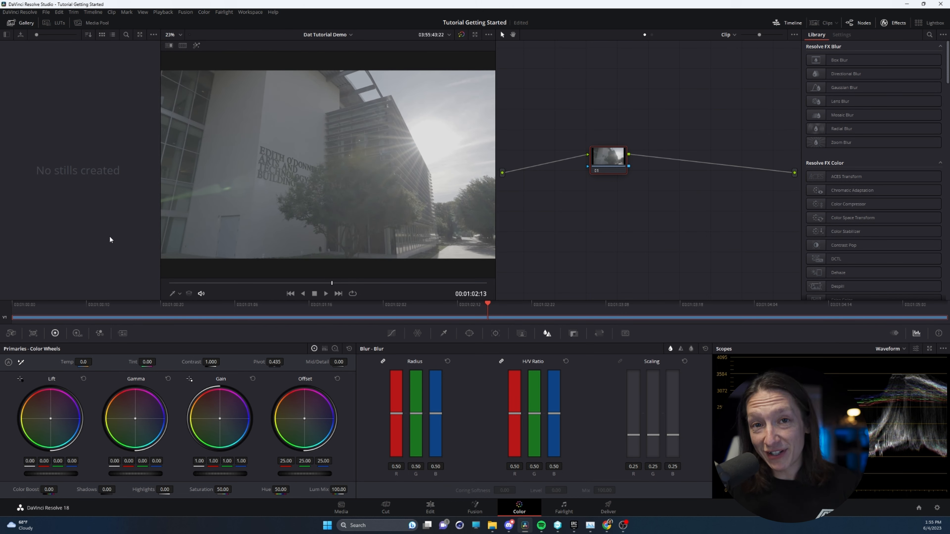
pyautogui.moveTo(602, 165); pyautogui.dragTo(608, 161)
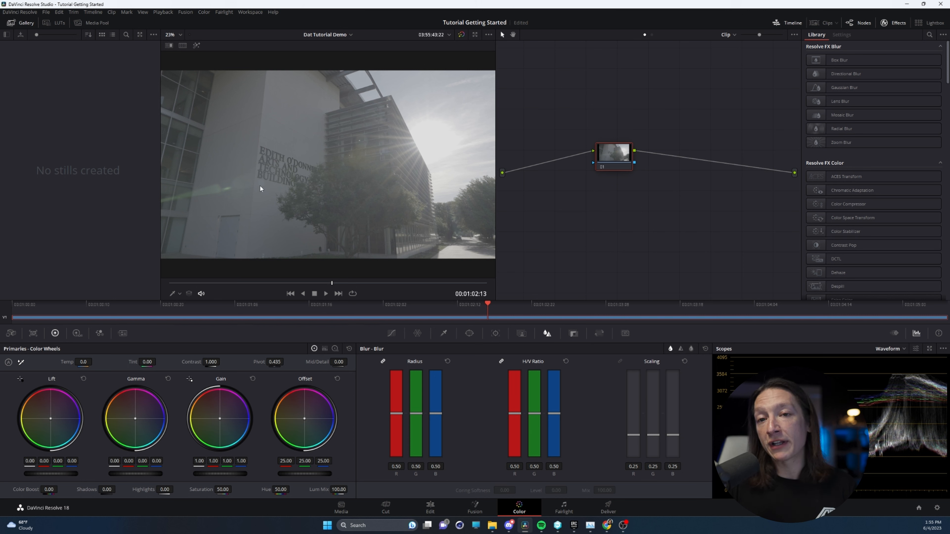
# - Search the effects library for "color" and add Color Space Transform as a separate node in the graph
pyautogui.click(928, 35)
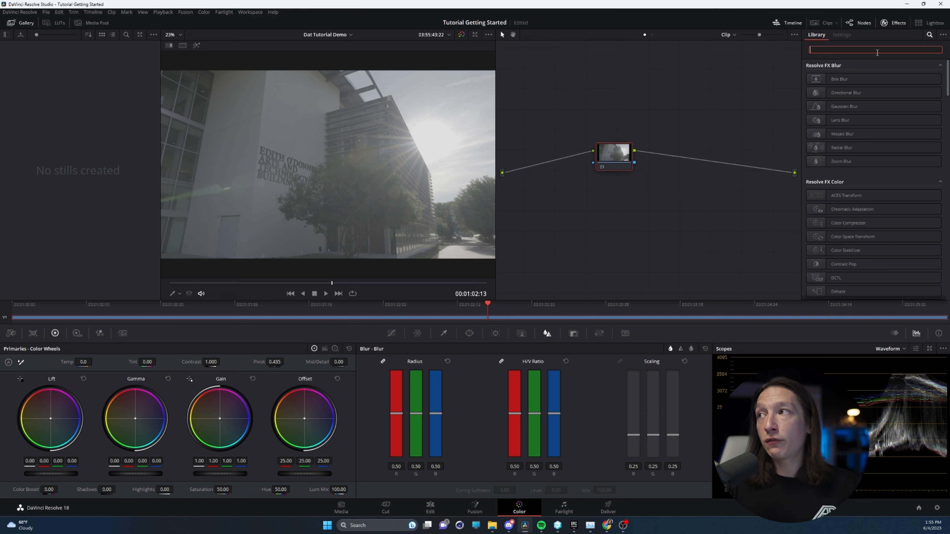
pyautogui.write('color')
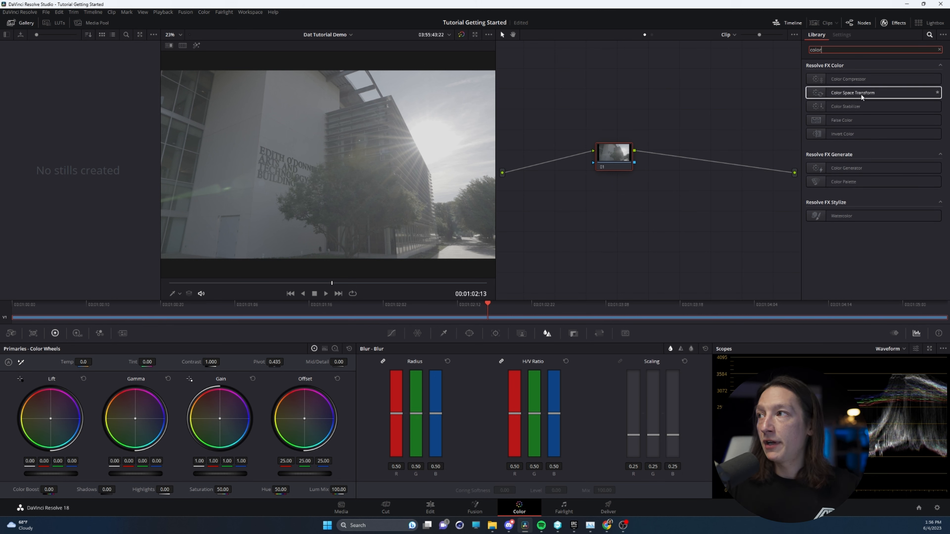
pyautogui.moveTo(860, 92); pyautogui.dragTo(699, 113)
# - Arrange the nodes and insert the Color Space Transform node into the connection between node 01 and the output
pyautogui.moveTo(618, 158); pyautogui.dragTo(591, 160)
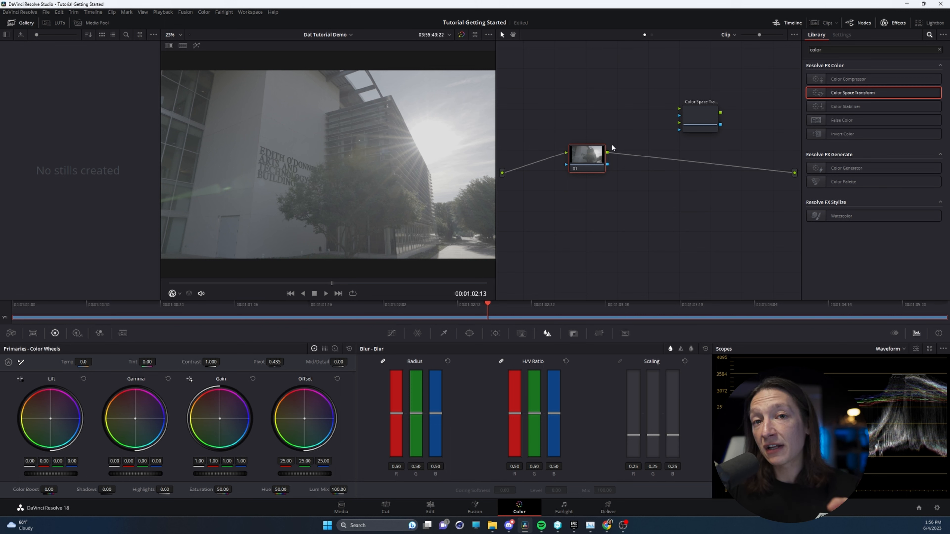
pyautogui.moveTo(677, 125); pyautogui.dragTo(708, 124)
pyautogui.moveTo(682, 84); pyautogui.dragTo(711, 109)
pyautogui.moveTo(594, 158); pyautogui.dragTo(571, 159)
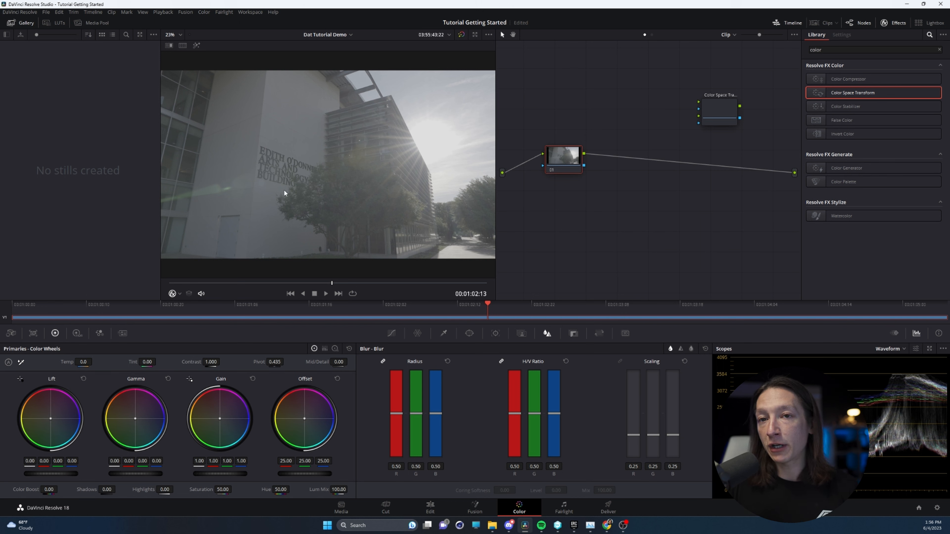
pyautogui.moveTo(700, 116); pyautogui.dragTo(651, 130)
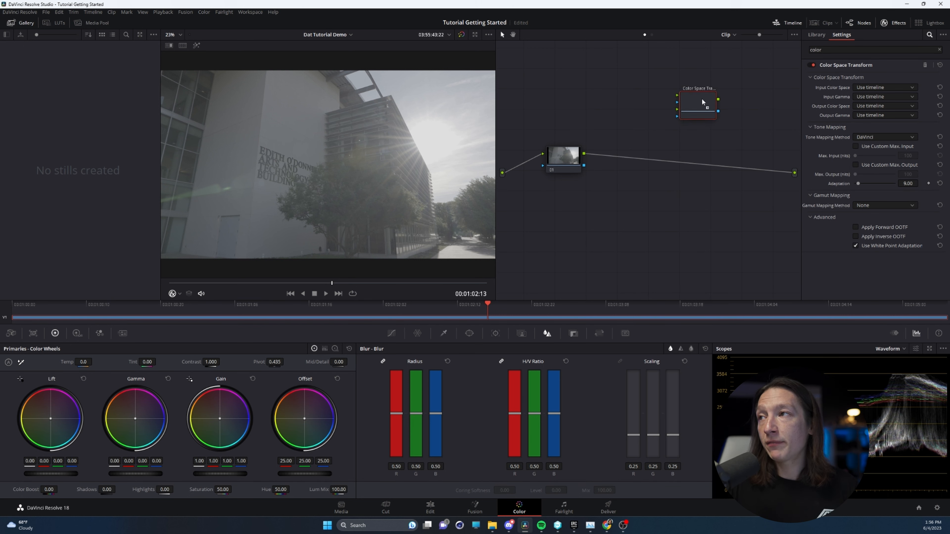
pyautogui.moveTo(691, 141); pyautogui.dragTo(711, 155)
pyautogui.moveTo(562, 159); pyautogui.dragTo(567, 156)
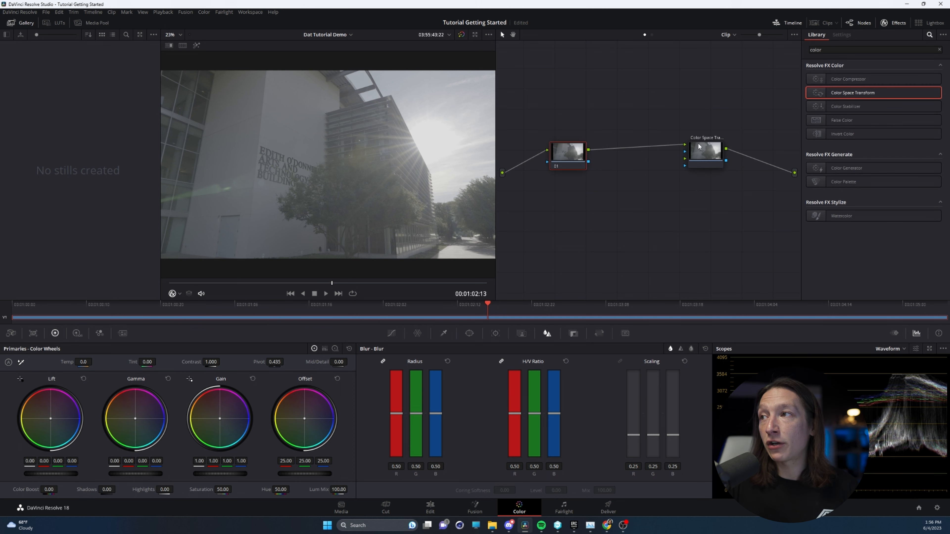
# - Set the Color Space Transform node's input color space to Sony S-Gamut3.Cine
pyautogui.click(704, 155)
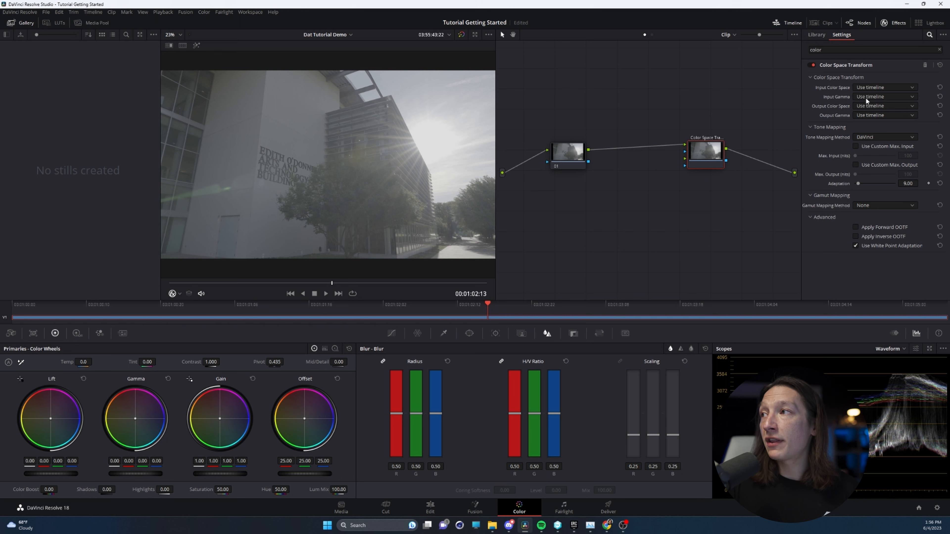
pyautogui.click(867, 88)
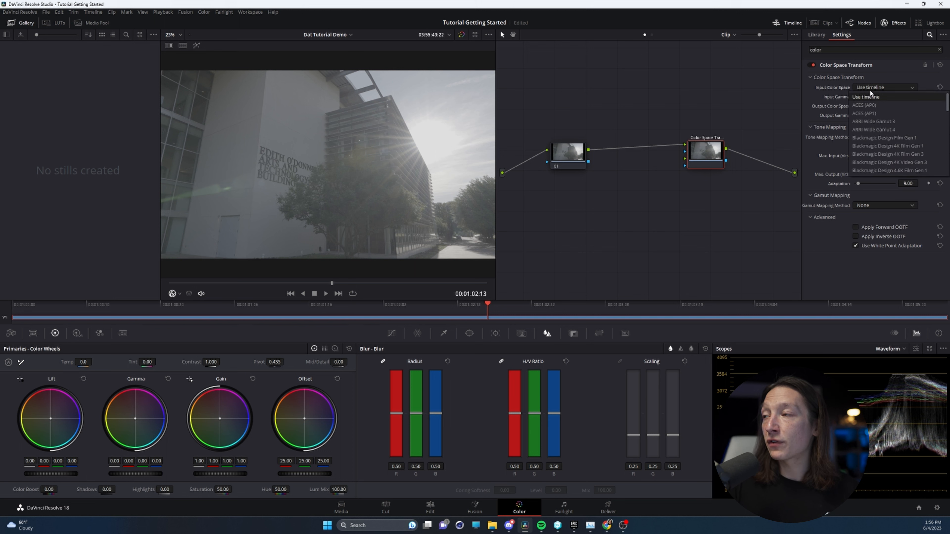
pyautogui.click(862, 86)
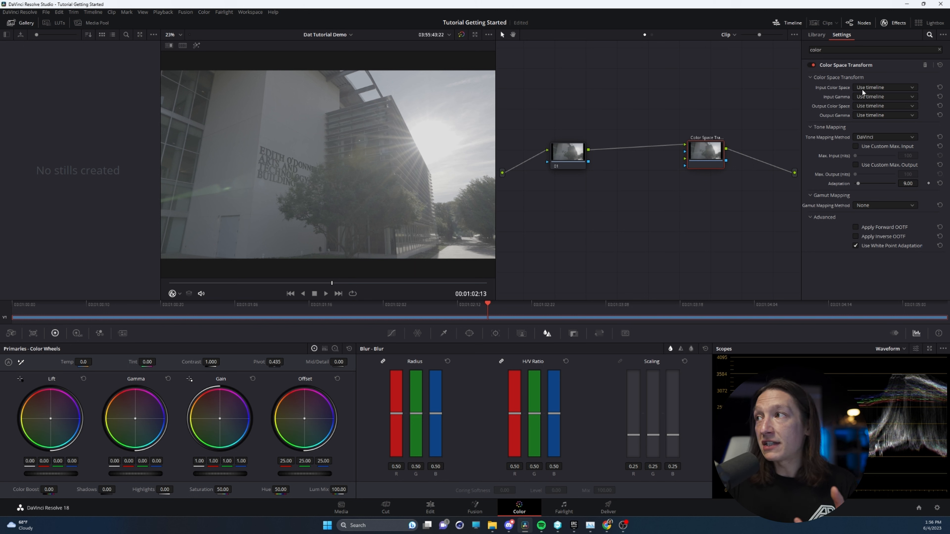
pyautogui.click(876, 88)
pyautogui.scroll(-10, 866, 129)
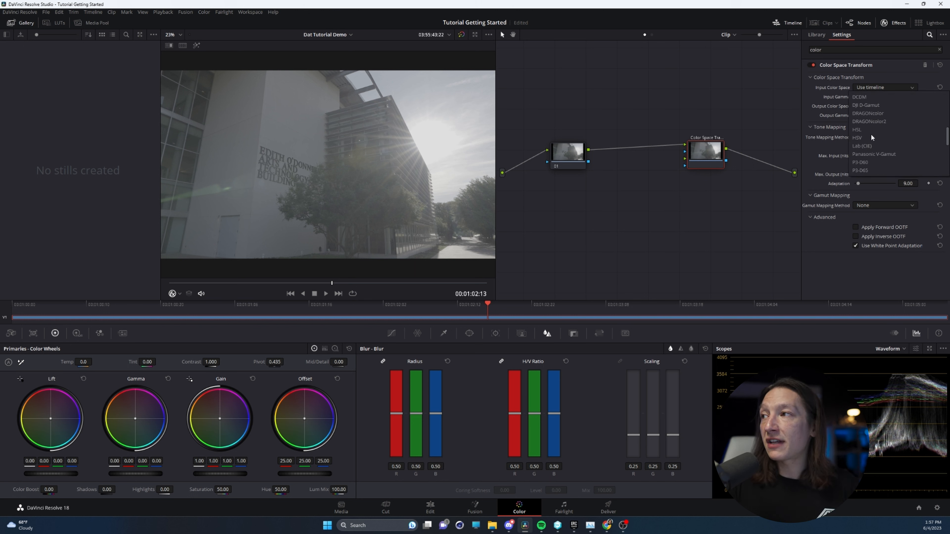
pyautogui.scroll(-2, 871, 134)
pyautogui.click(873, 144)
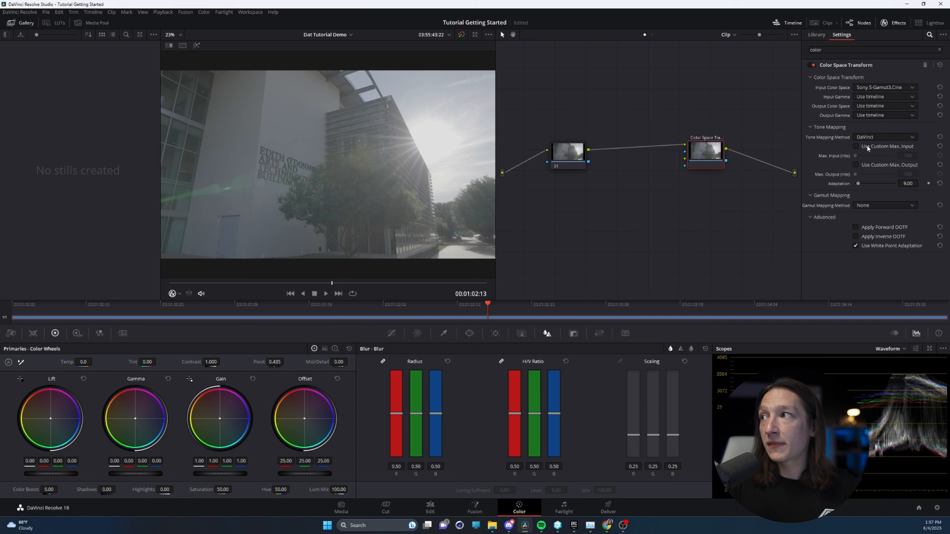
# - Set the Color Space Transform node's input gamma to Sony S-Log3
pyautogui.click(863, 94)
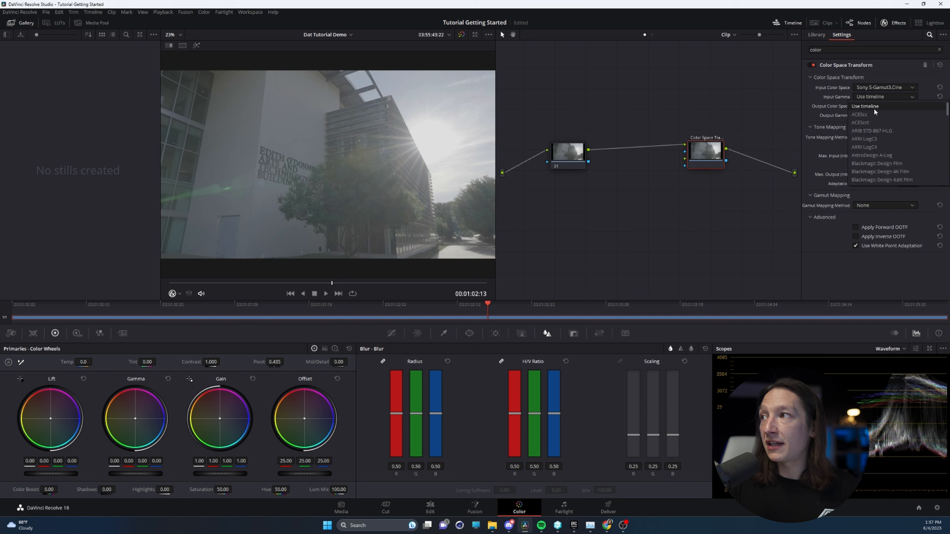
pyautogui.scroll(-10, 875, 123)
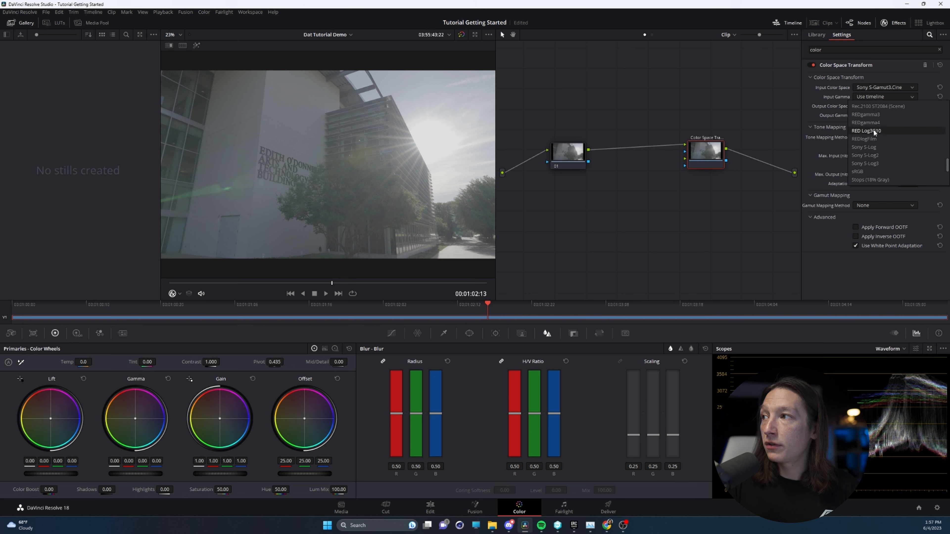
pyautogui.click(868, 164)
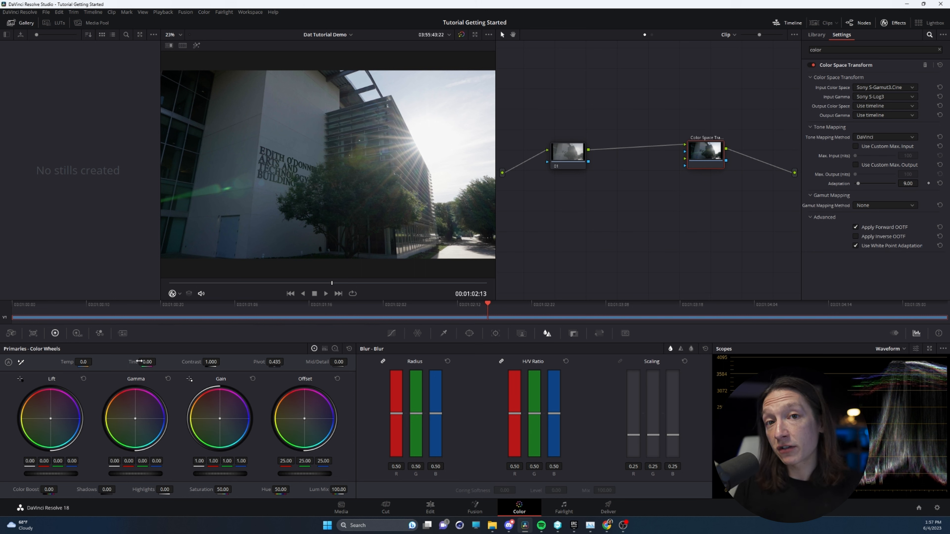
# - Review the project's color management settings and close them without changing anything
pyautogui.click(937, 509)
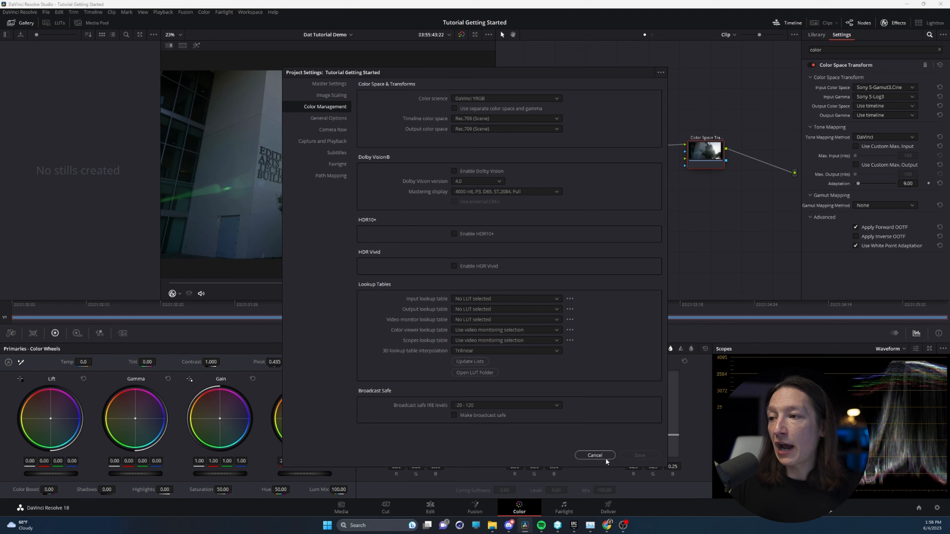
pyautogui.click(595, 455)
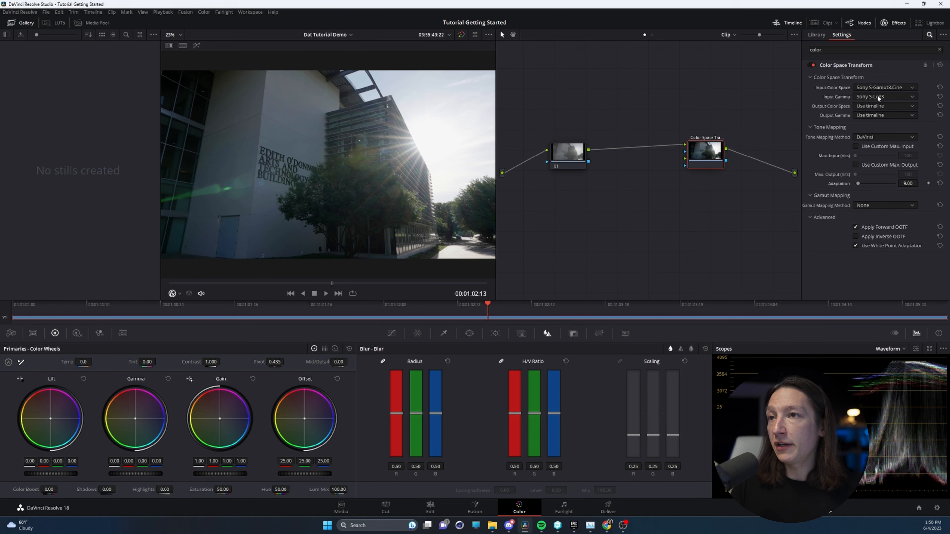
# - Realign node 01 and the Color Space Transform node in the graph, and select node 01 for grading
pyautogui.moveTo(563, 158); pyautogui.dragTo(568, 161)
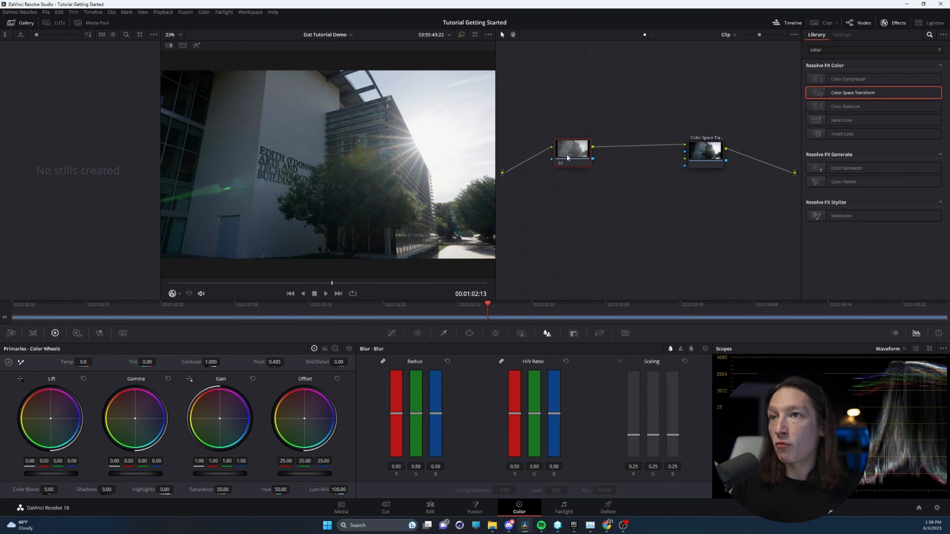
pyautogui.moveTo(708, 152); pyautogui.dragTo(703, 157)
pyautogui.click(572, 157)
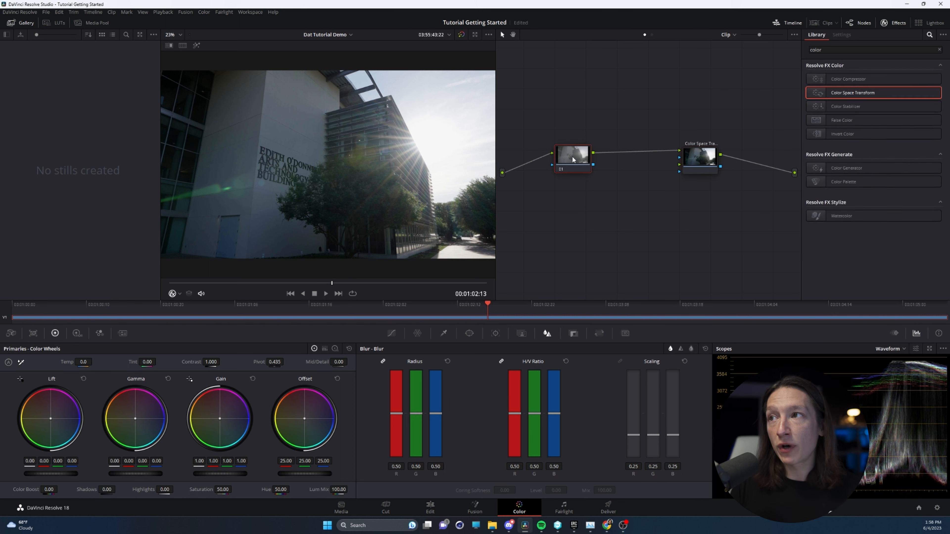
# - Move the Color Space Transform node and node 01 higher in the node graph, roughly level, and keep node 01 selected
pyautogui.click(696, 159)
pyautogui.moveTo(697, 158); pyautogui.dragTo(700, 137)
pyautogui.click(580, 163)
pyautogui.click(686, 148)
pyautogui.click(581, 161)
pyautogui.click(676, 147)
pyautogui.click(581, 155)
pyautogui.moveTo(581, 156); pyautogui.dragTo(568, 140)
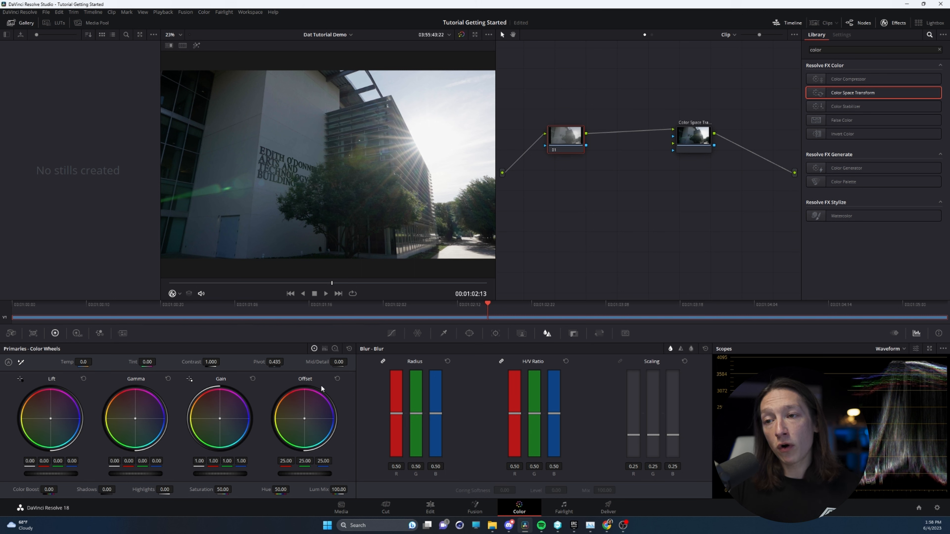
# - On node 01, raise the master lift to 0.06 and gamma to 0.03, and lower the gain to 0.95
pyautogui.moveTo(60, 476); pyautogui.dragTo(73, 476)
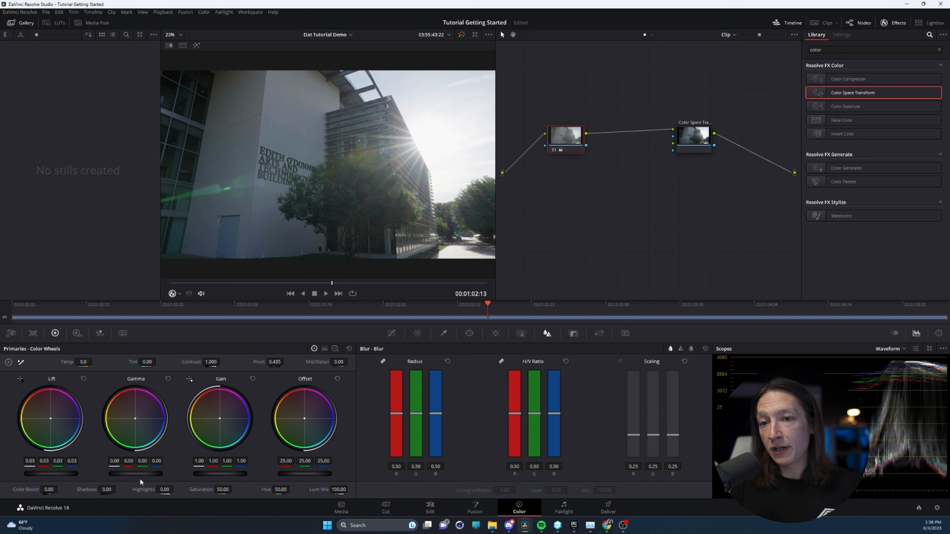
pyautogui.moveTo(127, 475); pyautogui.dragTo(132, 475)
pyautogui.moveTo(51, 474); pyautogui.dragTo(56, 474)
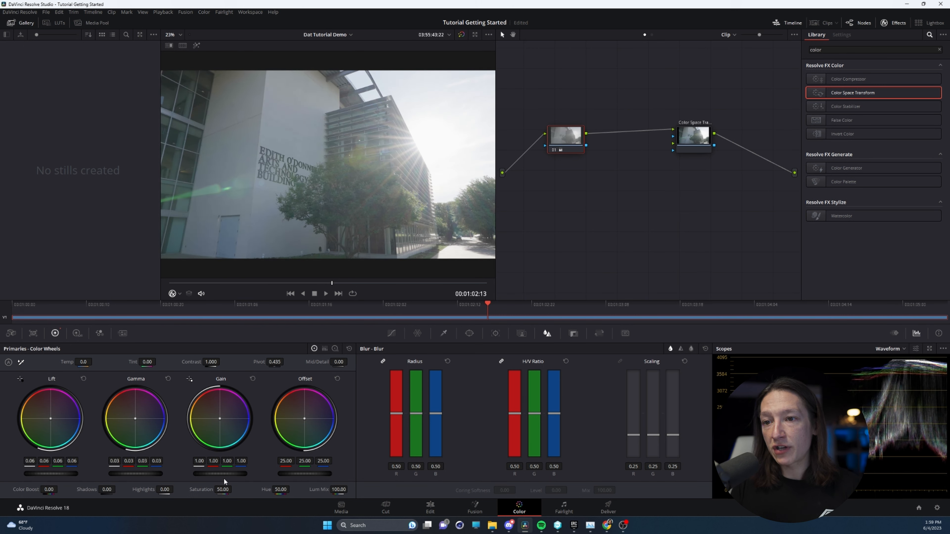
pyautogui.moveTo(220, 474); pyautogui.dragTo(210, 474)
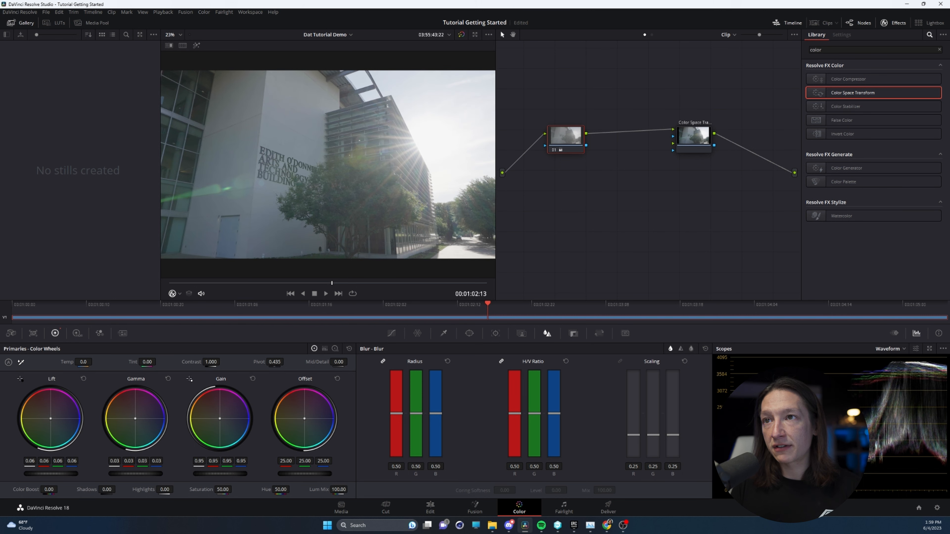
# - Rebalance node 01's shadows and midtones with the lift at 0.03 and the gamma at 0.08
pyautogui.moveTo(62, 475); pyautogui.dragTo(59, 475)
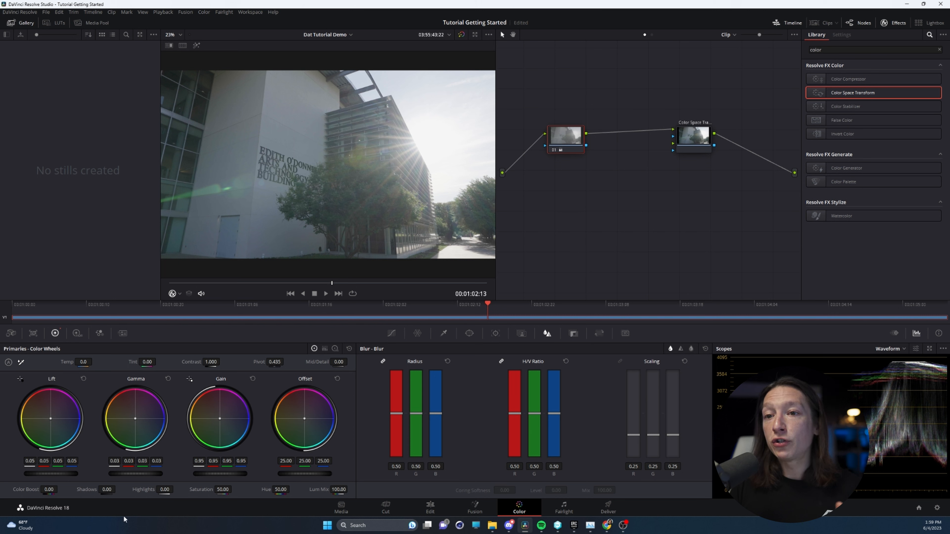
pyautogui.moveTo(64, 475); pyautogui.dragTo(59, 475)
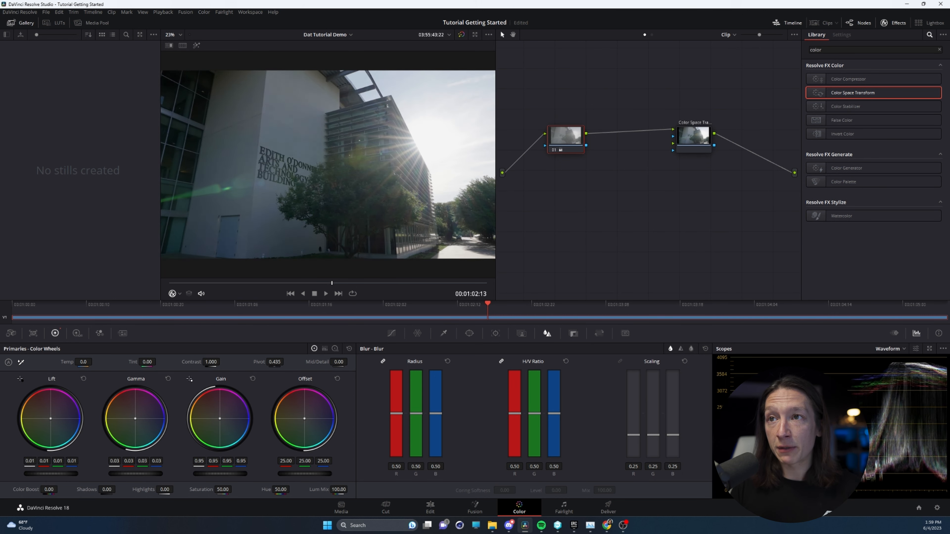
pyautogui.moveTo(134, 473); pyautogui.dragTo(140, 474)
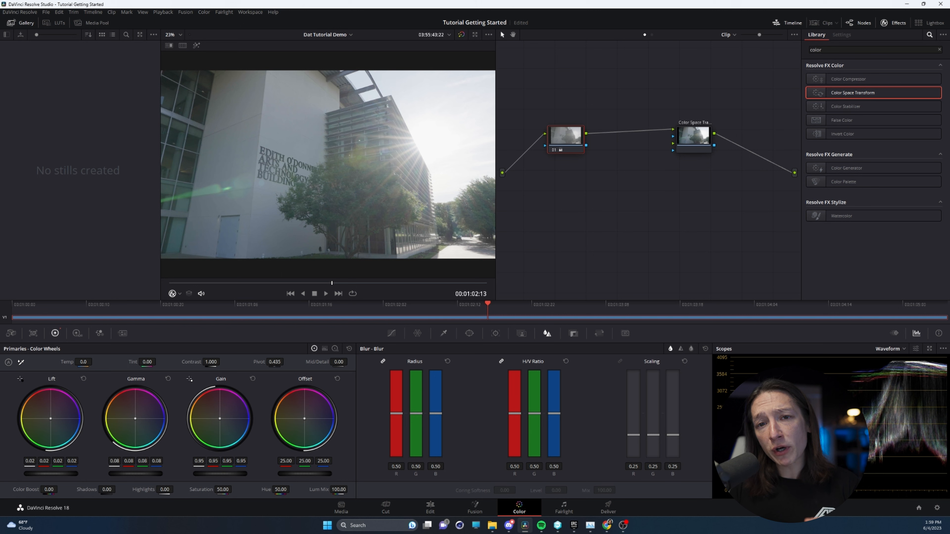
pyautogui.moveTo(39, 474); pyautogui.dragTo(42, 474)
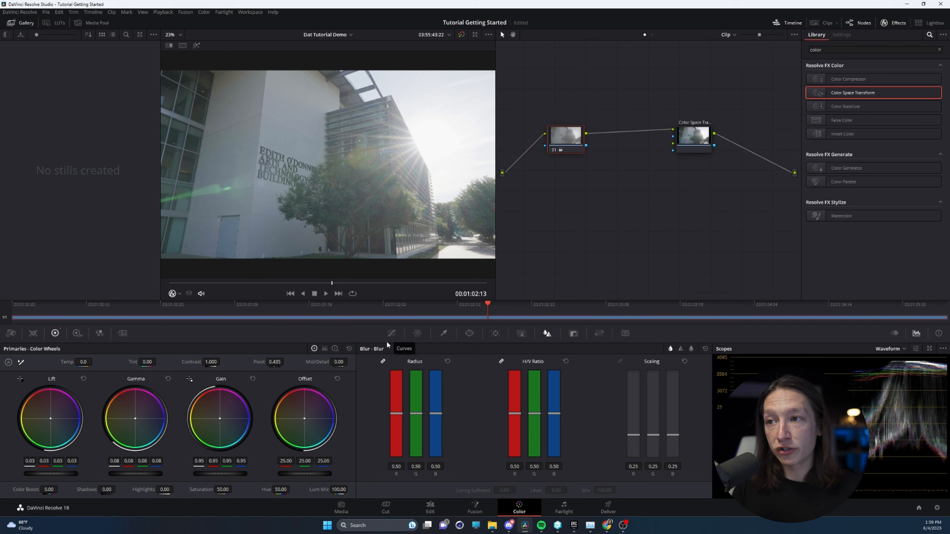
# - Shape a gentle S-curve on node 01's custom curve, pulling the shadows down and lifting the highlights
pyautogui.click(392, 335)
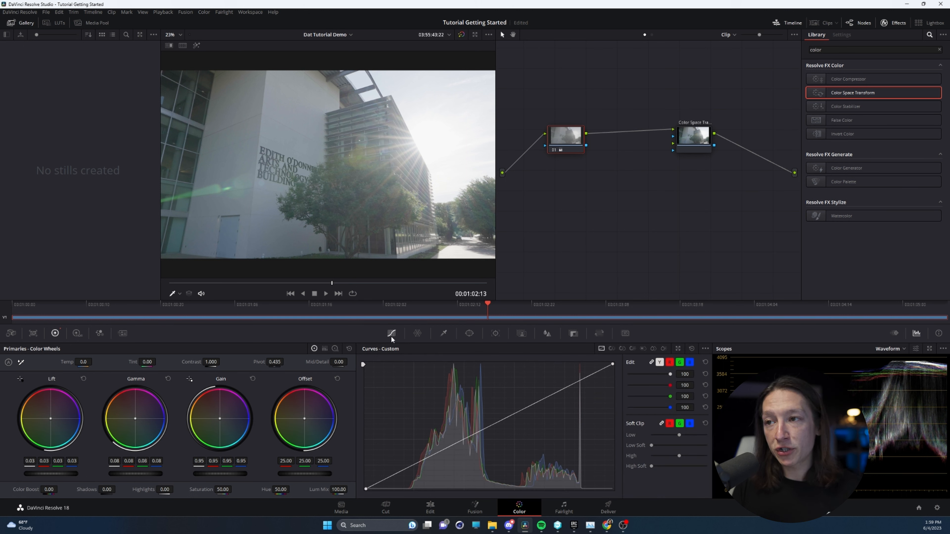
pyautogui.click(470, 334)
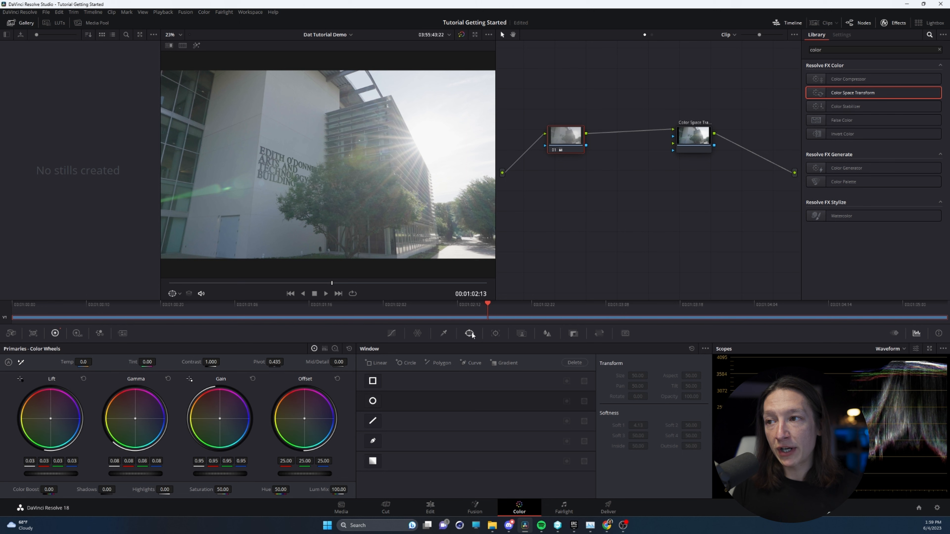
pyautogui.click(391, 334)
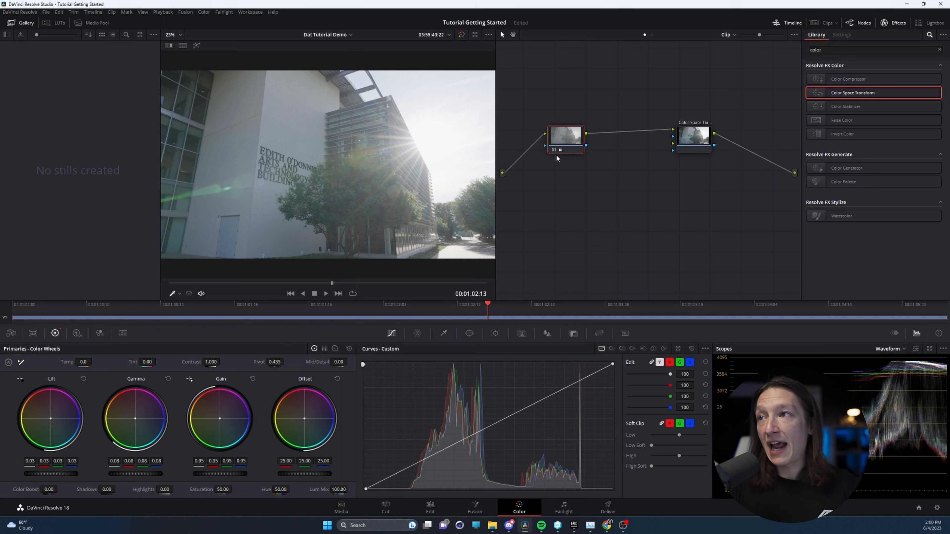
pyautogui.moveTo(433, 456); pyautogui.dragTo(434, 459)
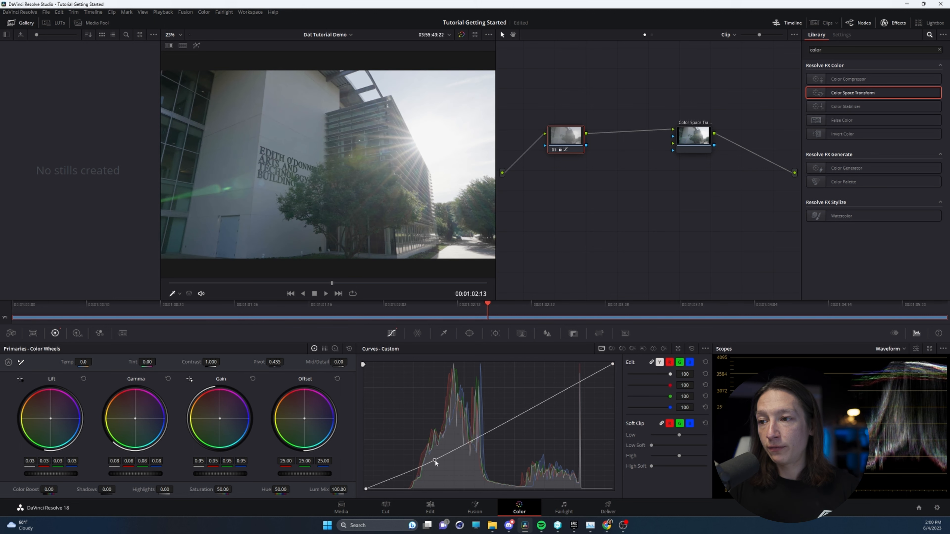
pyautogui.click(531, 409)
pyautogui.moveTo(531, 409); pyautogui.dragTo(530, 396)
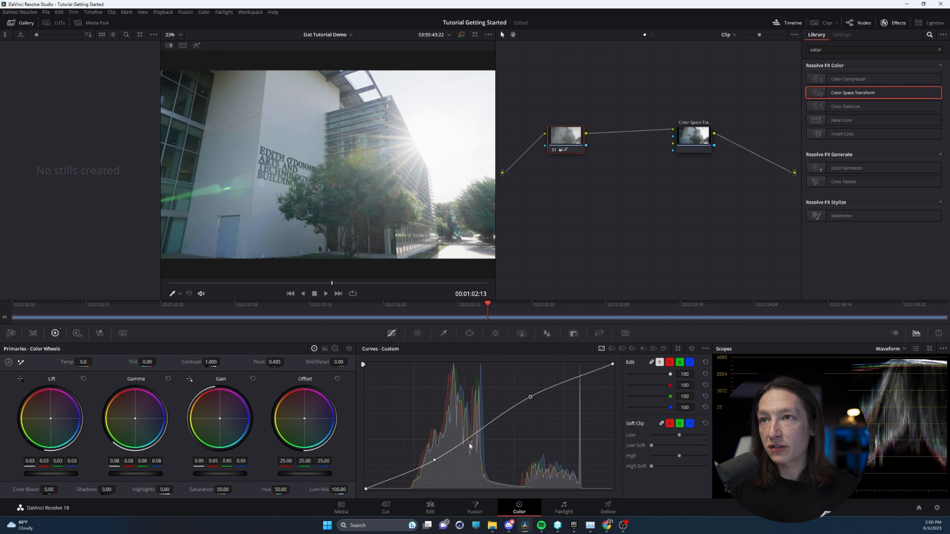
pyautogui.moveTo(436, 462); pyautogui.dragTo(438, 463)
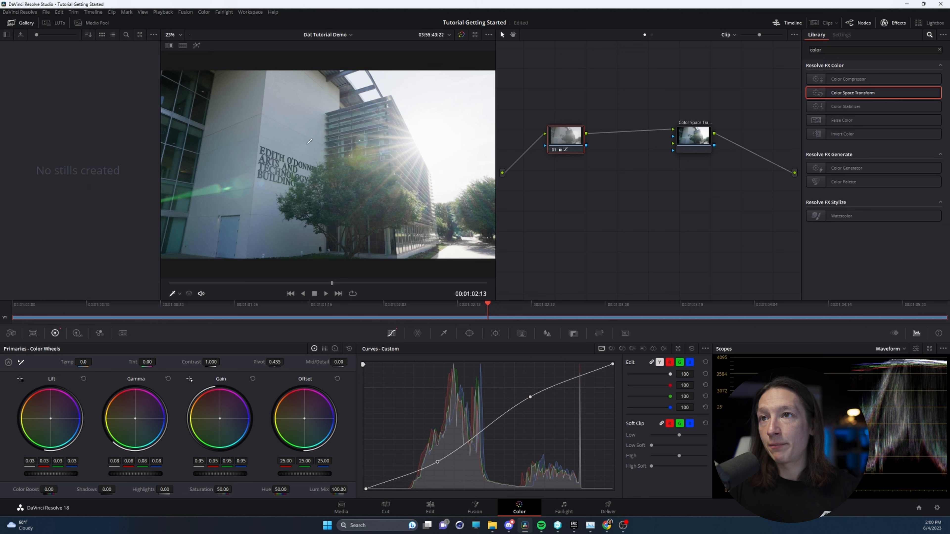
# - Add a serial node after node 01 and position it between node 01 and the Color Space Transform node
pyautogui.moveTo(557, 146)
pyautogui.mouseDown()
pyautogui.moveTo(537, 137)
pyautogui.moveTo(550, 148)
pyautogui.mouseUp()
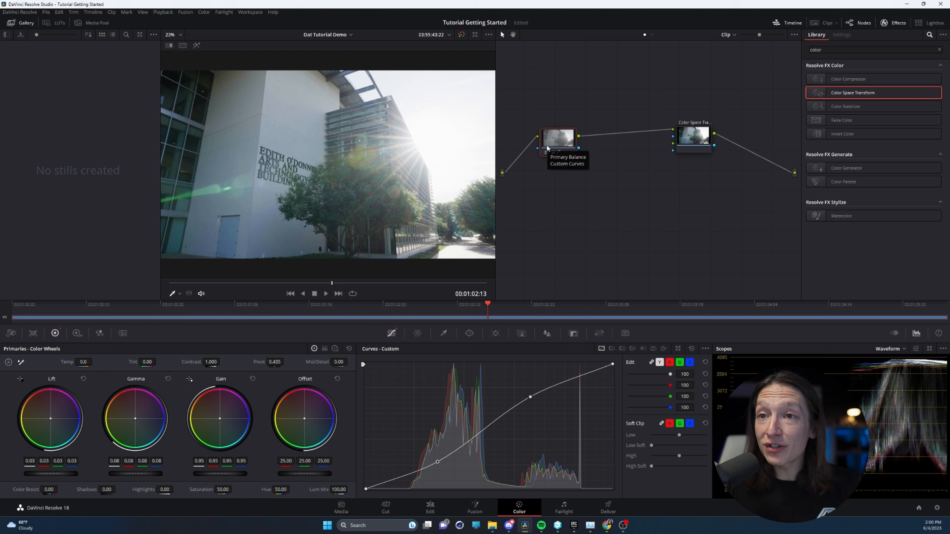
pyautogui.moveTo(557, 140); pyautogui.dragTo(543, 141)
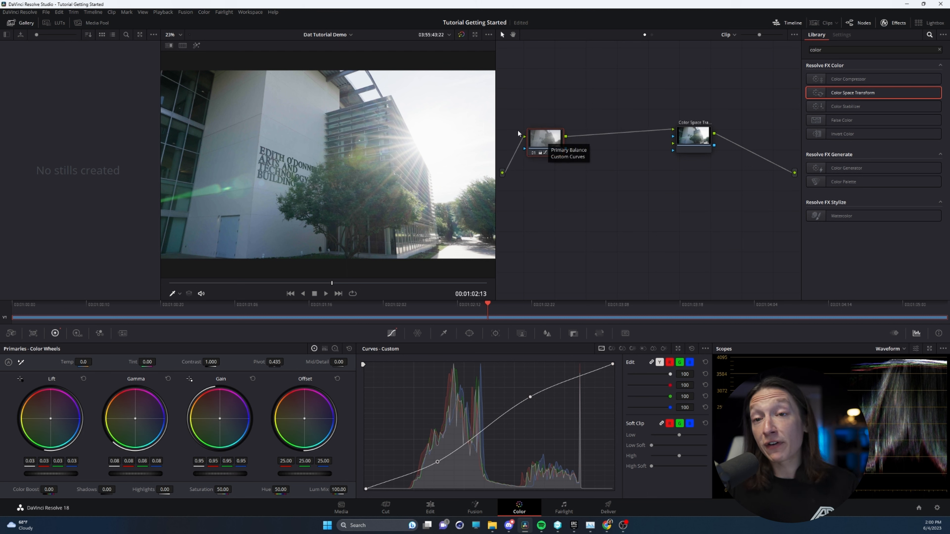
pyautogui.hotkey('alt', 's')
pyautogui.moveTo(591, 140)
pyautogui.mouseDown()
pyautogui.moveTo(616, 141)
pyautogui.moveTo(600, 133)
pyautogui.moveTo(607, 142)
pyautogui.mouseUp()
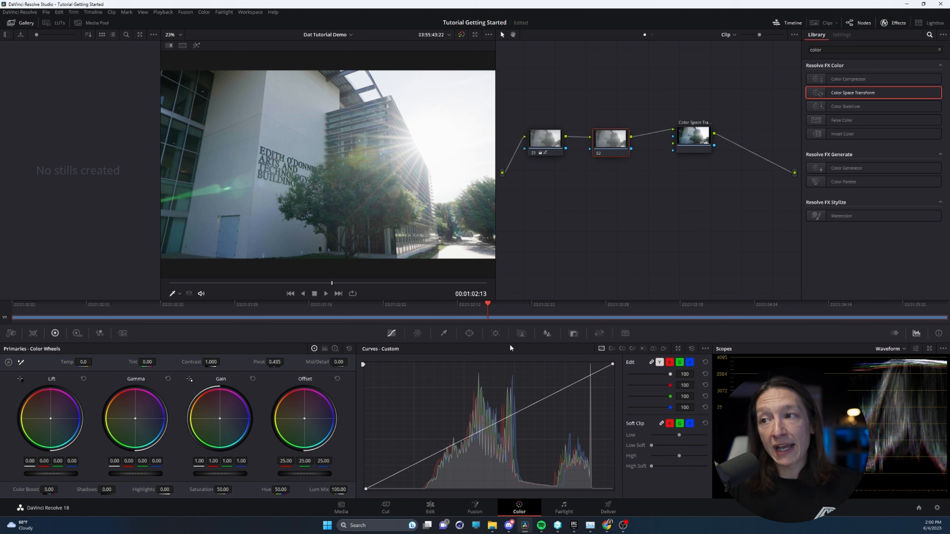
# - Sharpen the image on node 02 with a radius of 0.47 and check the effect on the building's lettering
pyautogui.click(547, 333)
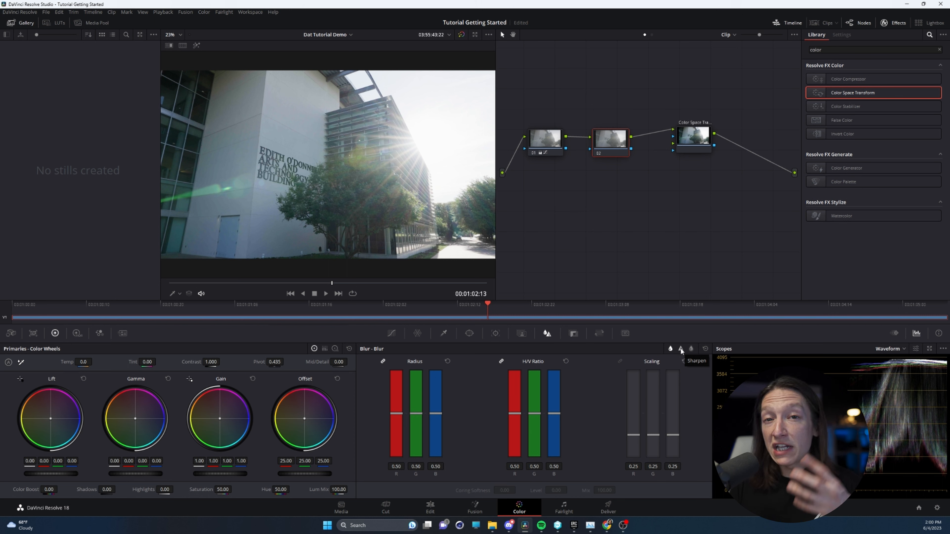
pyautogui.click(680, 349)
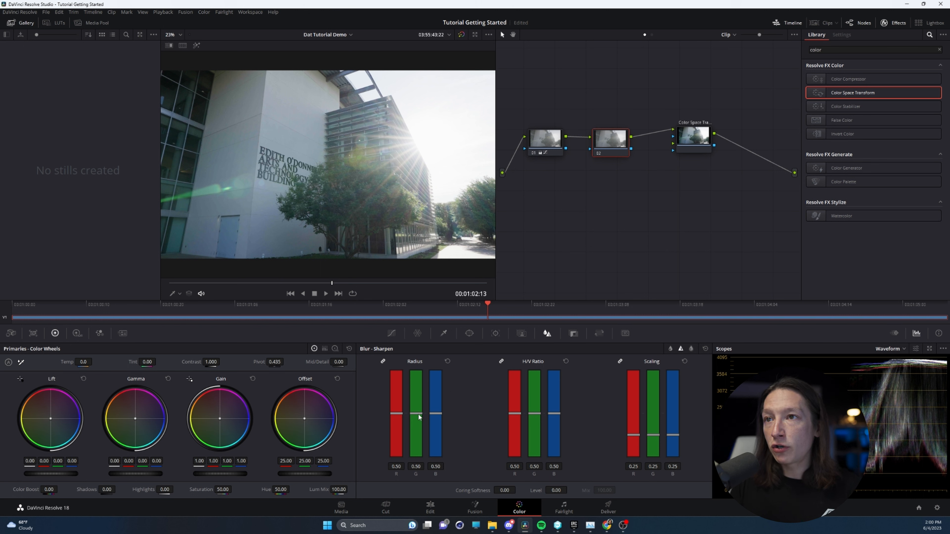
pyautogui.moveTo(419, 417)
pyautogui.mouseDown()
pyautogui.moveTo(425, 443)
pyautogui.moveTo(425, 419)
pyautogui.mouseUp()
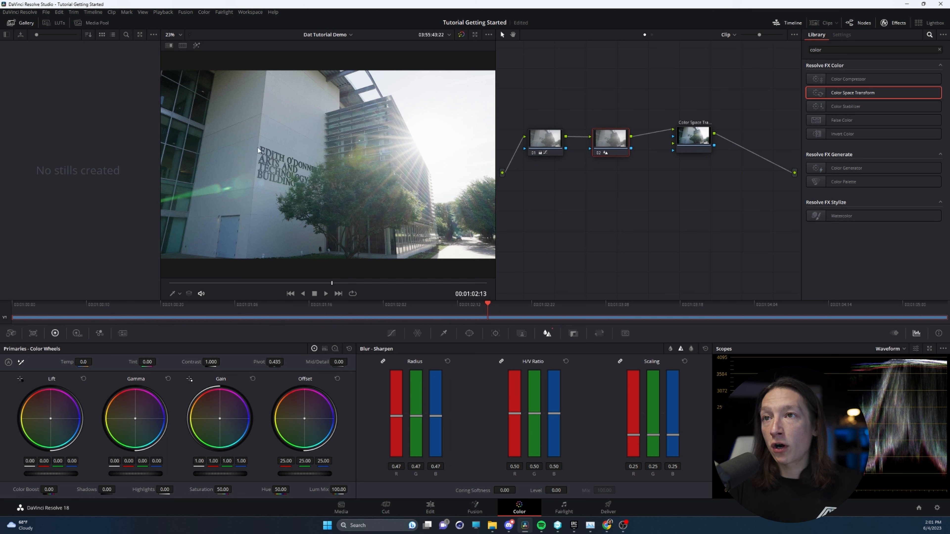
pyautogui.scroll(5, 259, 167)
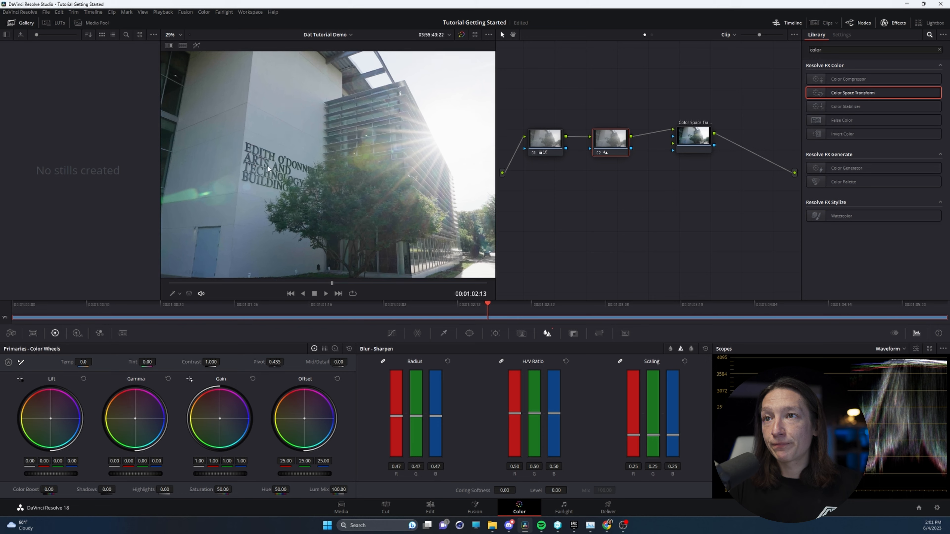
pyautogui.scroll(3, 226, 176)
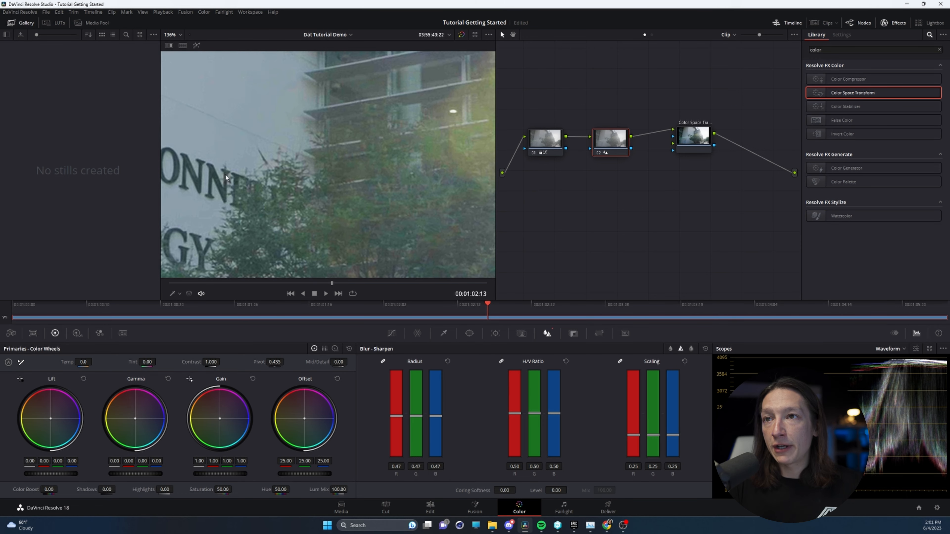
pyautogui.moveTo(370, 173); pyautogui.dragTo(489, 173)
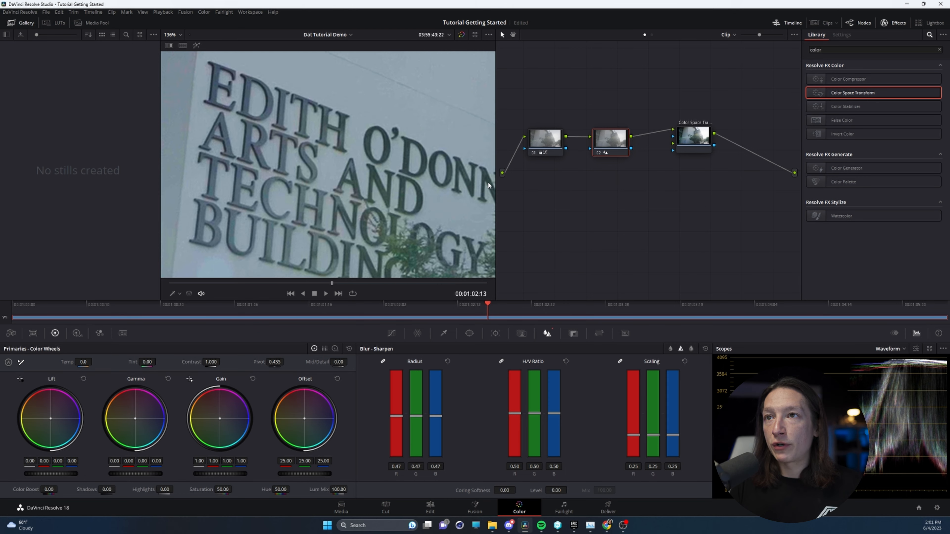
pyautogui.moveTo(608, 145); pyautogui.dragTo(609, 145)
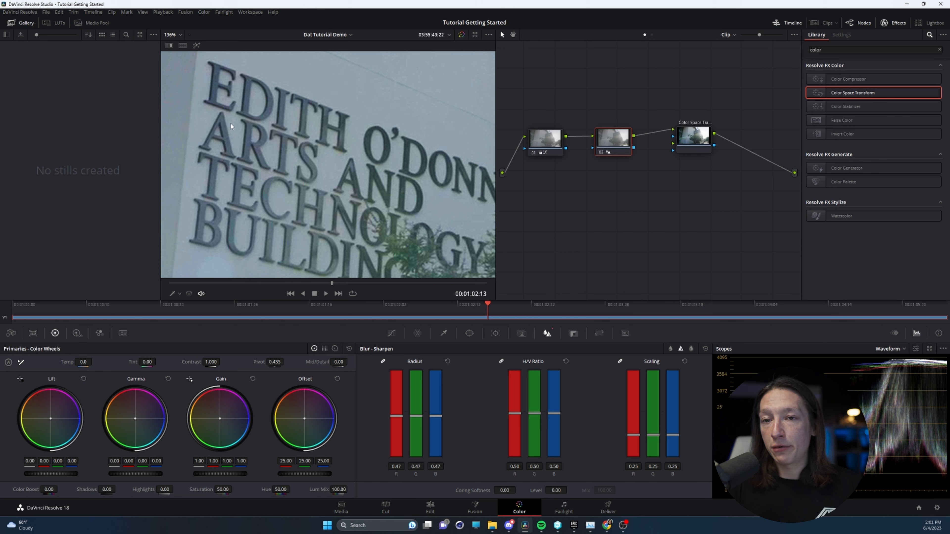
pyautogui.scroll(-10, 293, 220)
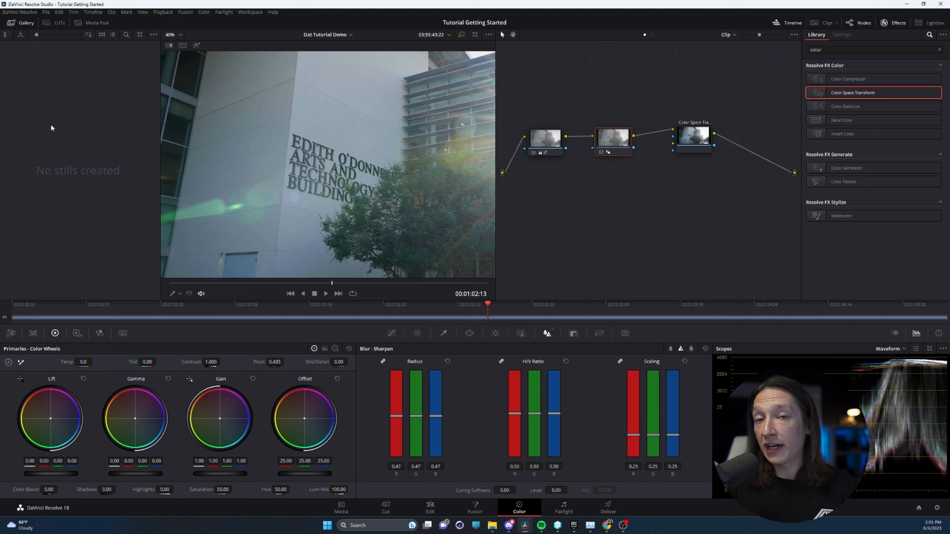
# - Hide the stills gallery and the mini timeline, and fit the whole frame into the enlarged viewer
pyautogui.click(26, 23)
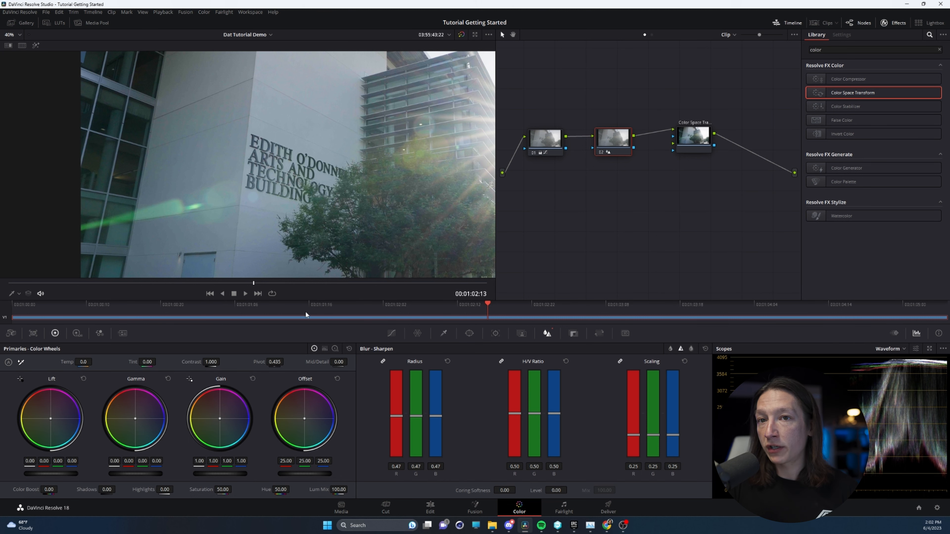
pyautogui.click(788, 22)
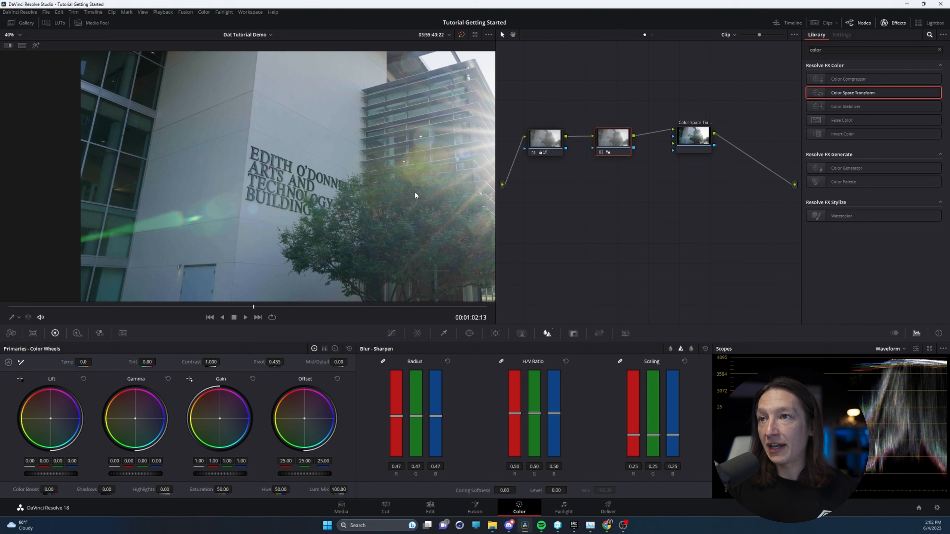
pyautogui.scroll(-1, 447, 194)
pyautogui.moveTo(374, 192); pyautogui.dragTo(274, 194)
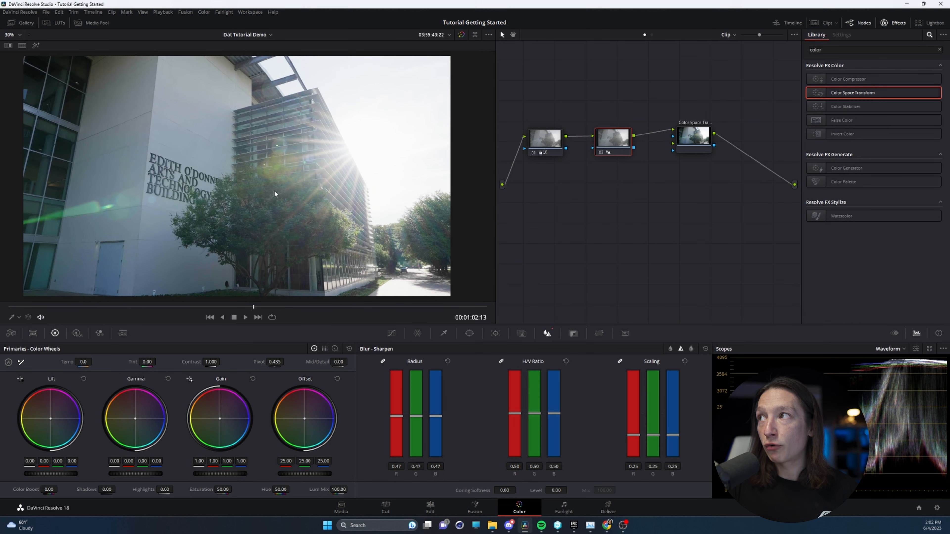
# - Toggle the display of the clip thumbnails, node graph and effects library, and restore each one
pyautogui.click(815, 24)
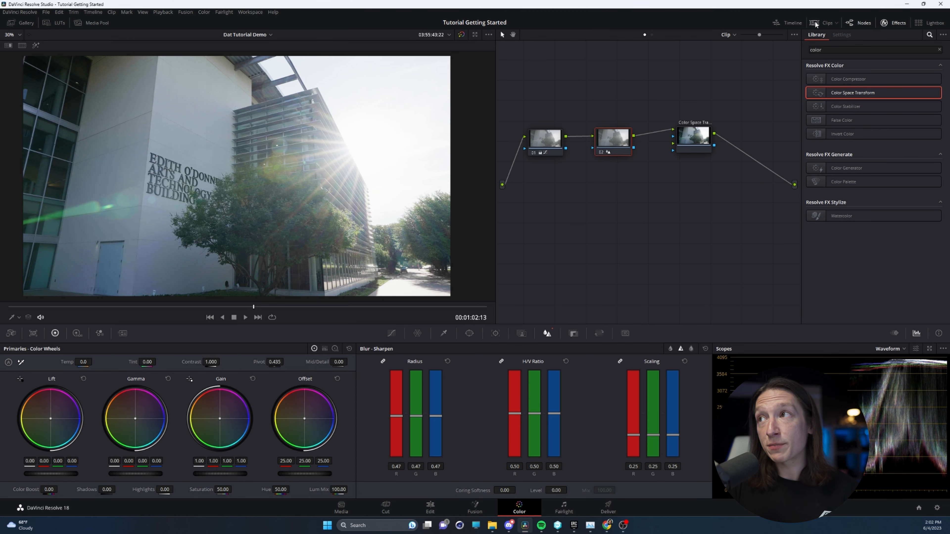
pyautogui.click(815, 24)
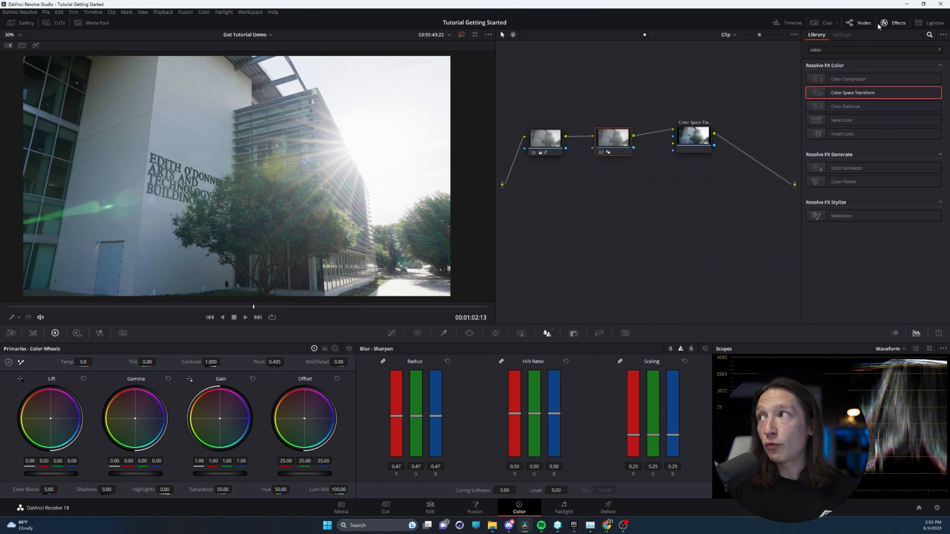
pyautogui.click(870, 24)
pyautogui.click(863, 24)
pyautogui.click(893, 24)
pyautogui.click(893, 24)
pyautogui.click(856, 23)
pyautogui.click(856, 23)
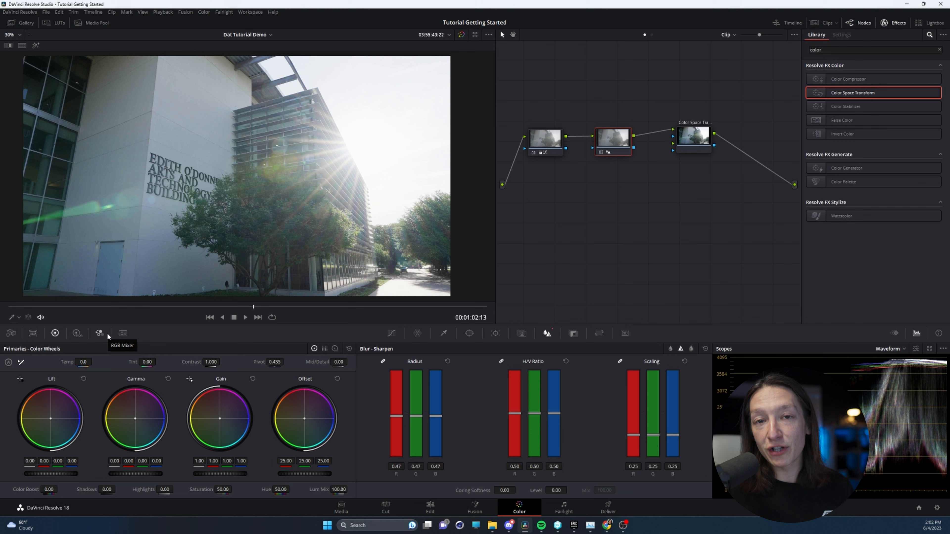
# - Switch to the Deliver page and set the custom export to QuickTime format with the H.265 codec
pyautogui.click(609, 513)
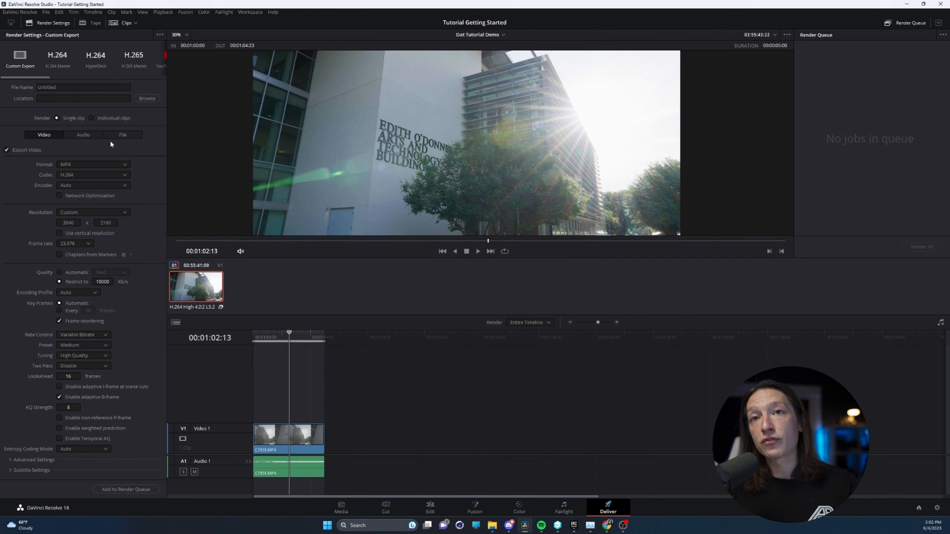
pyautogui.click(78, 163)
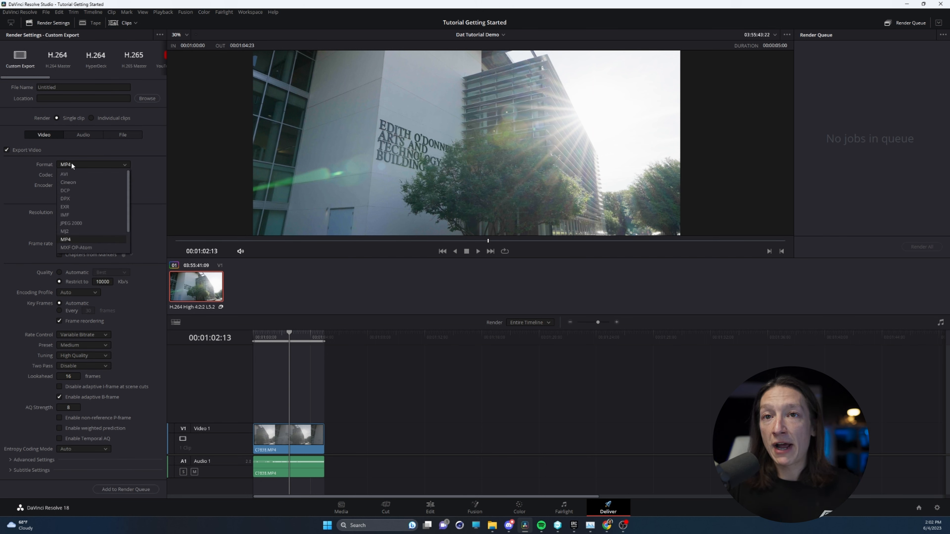
pyautogui.click(72, 239)
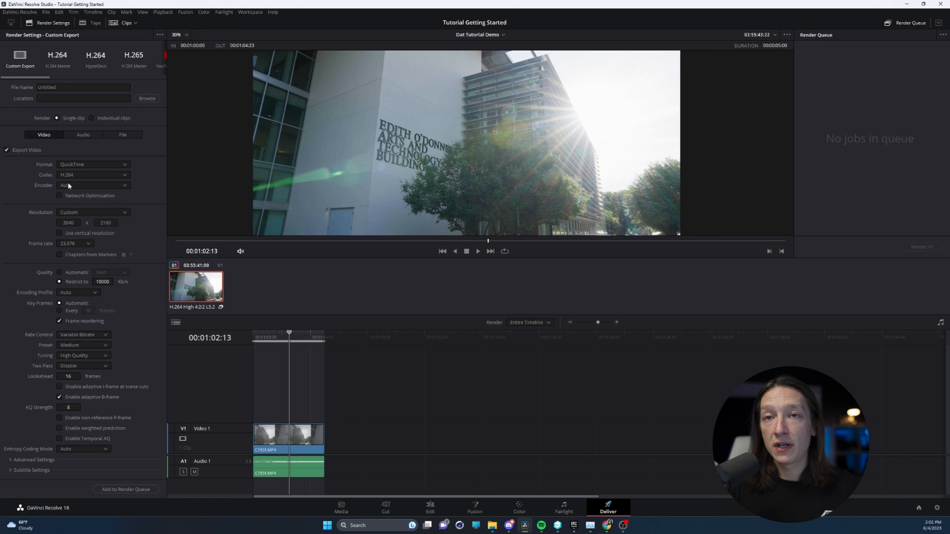
pyautogui.click(68, 175)
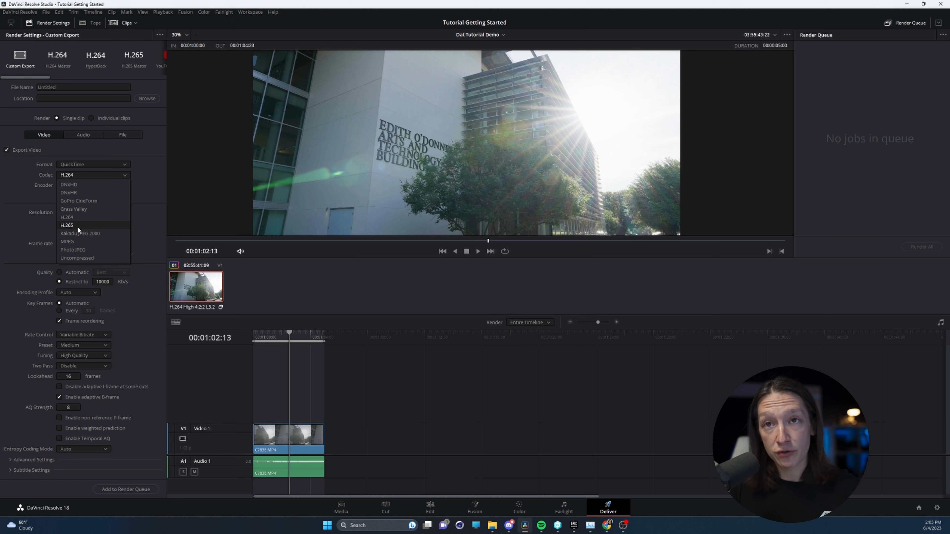
pyautogui.click(68, 226)
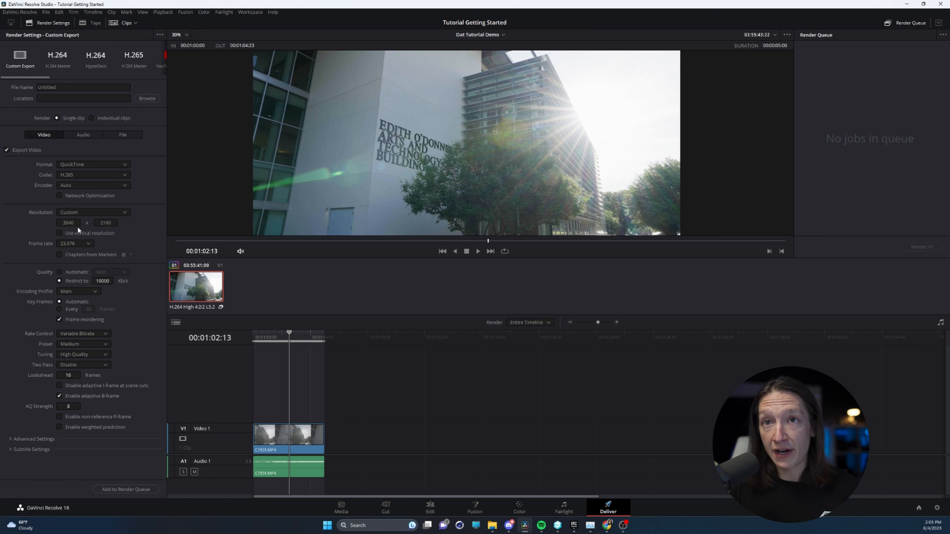
# - Set the export's encoder to NVIDIA and review the other available encoder options
pyautogui.click(68, 183)
pyautogui.click(76, 199)
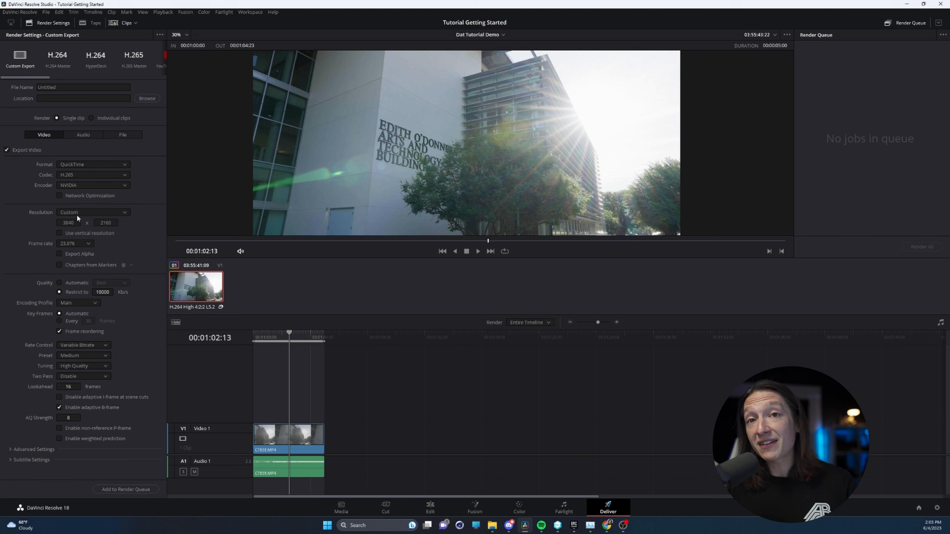
pyautogui.click(84, 185)
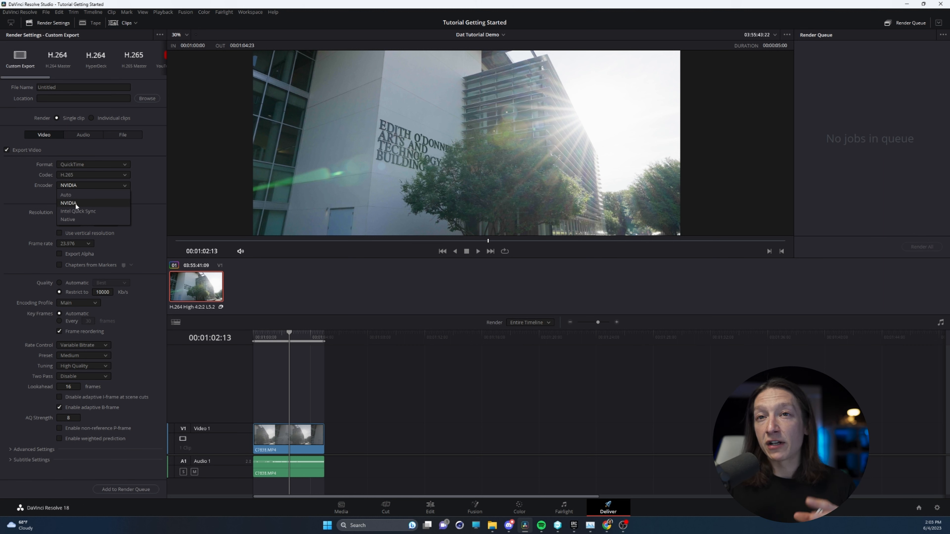
pyautogui.click(76, 204)
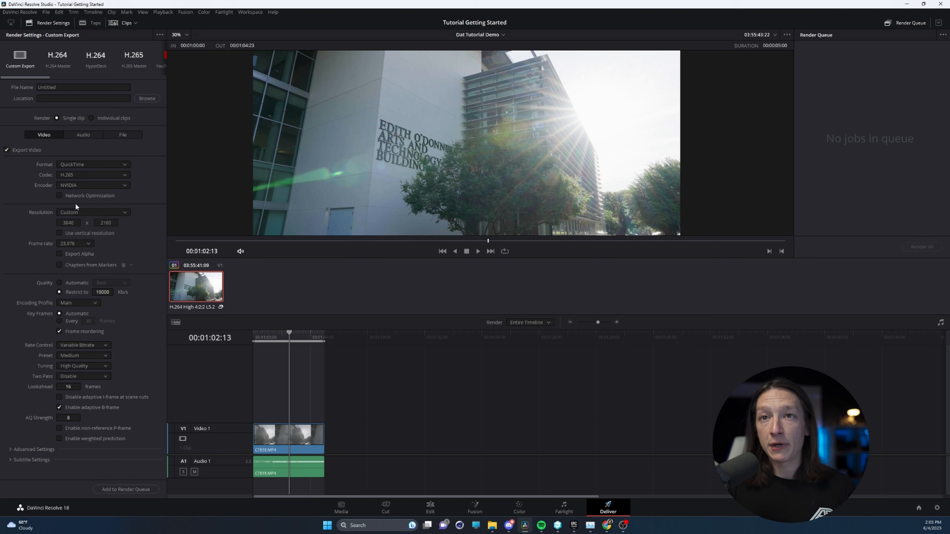
pyautogui.click(74, 185)
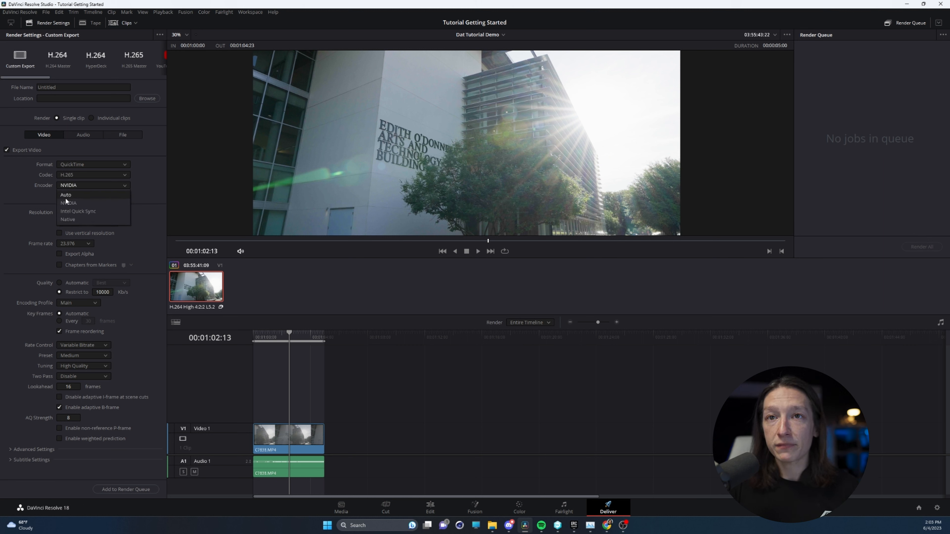
pyautogui.click(72, 203)
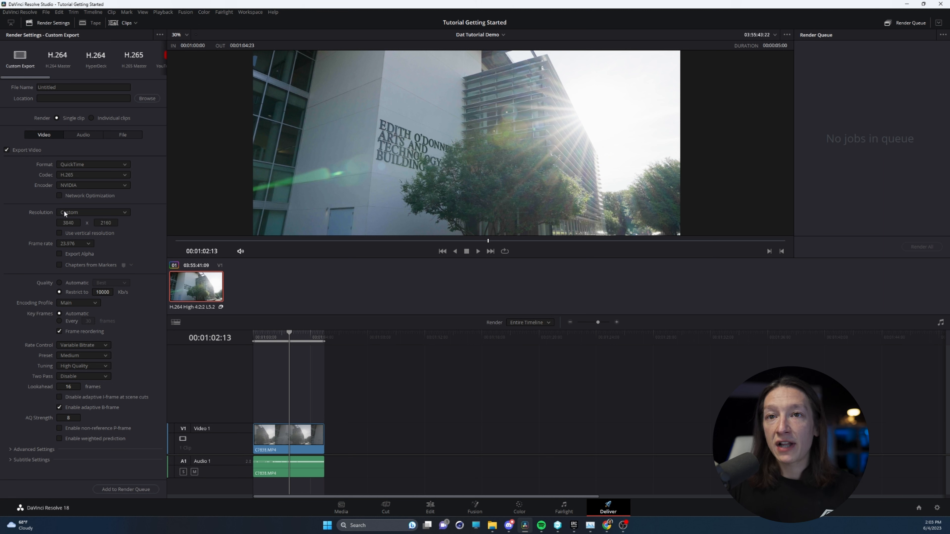
# - Set the rate control to Constant Bitrate and restrict the export quality to 50000 Kb/s
pyautogui.doubleClick(106, 293)
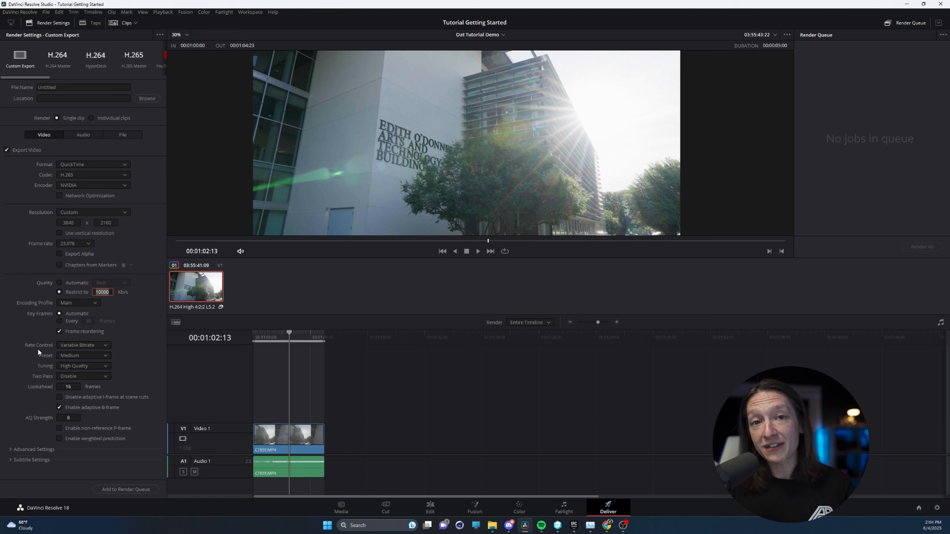
pyautogui.click(87, 344)
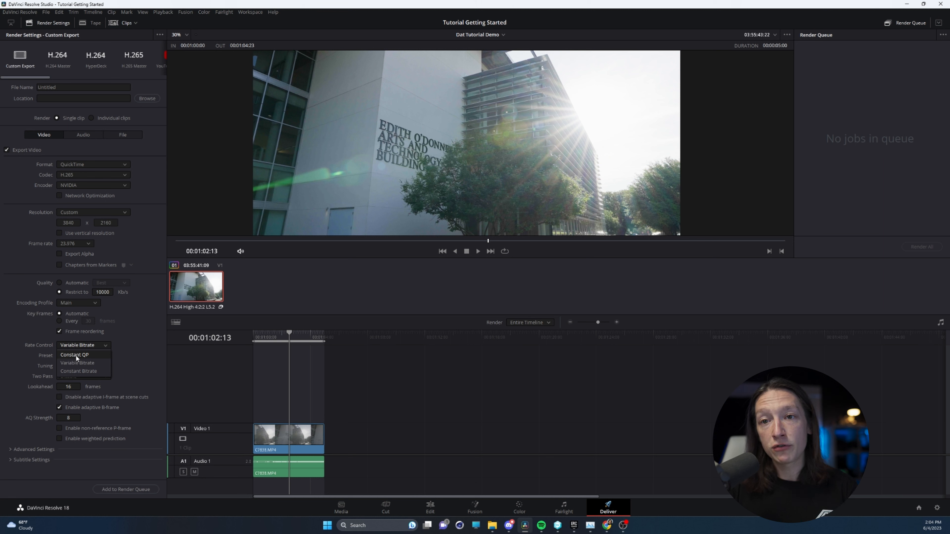
pyautogui.click(74, 369)
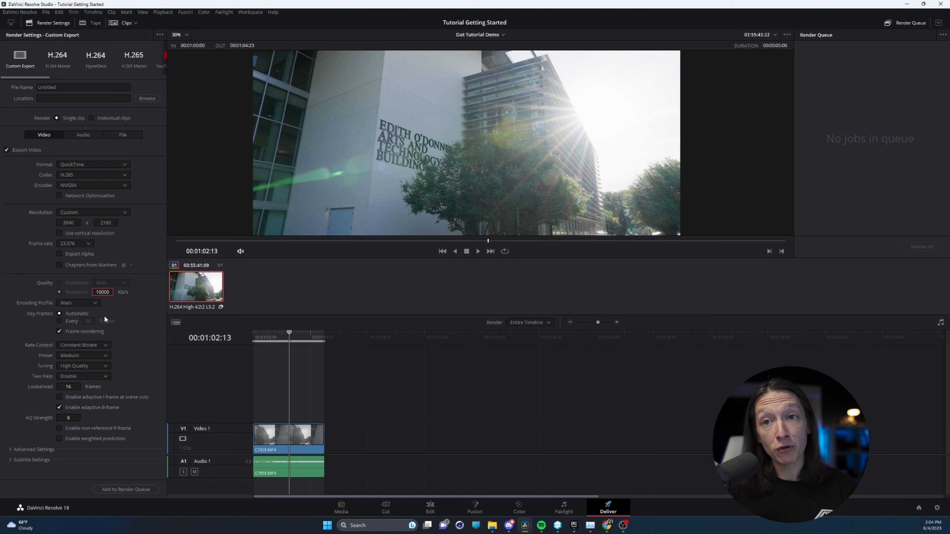
pyautogui.doubleClick(103, 292)
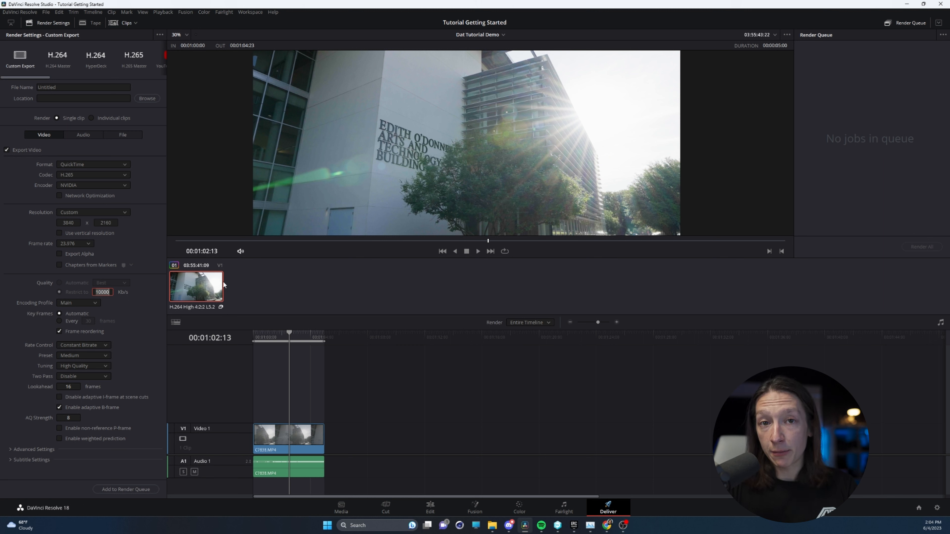
pyautogui.write('48000')
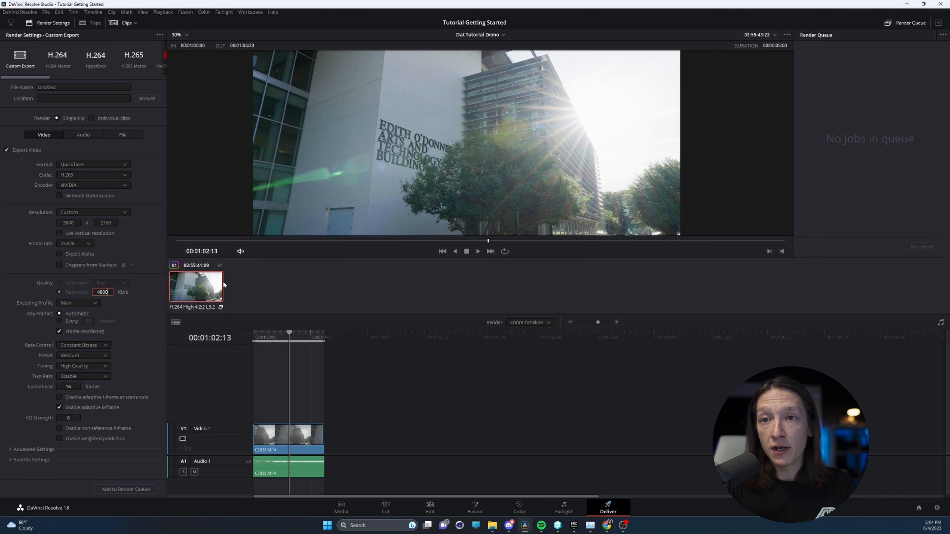
pyautogui.press('BackSpace')
pyautogui.press('BackSpace')
pyautogui.press('BackSpace')
pyautogui.press('BackSpace')
pyautogui.press('BackSpace')
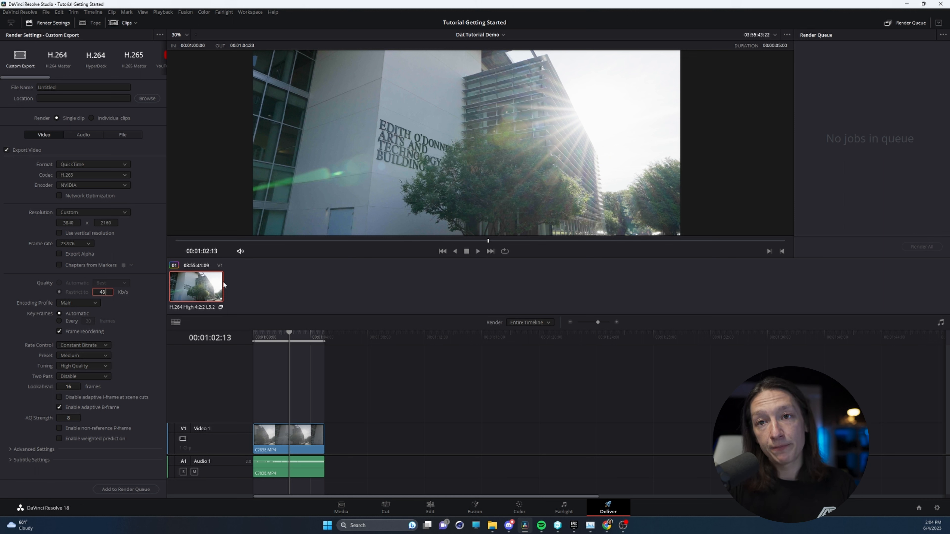
pyautogui.write('50000')
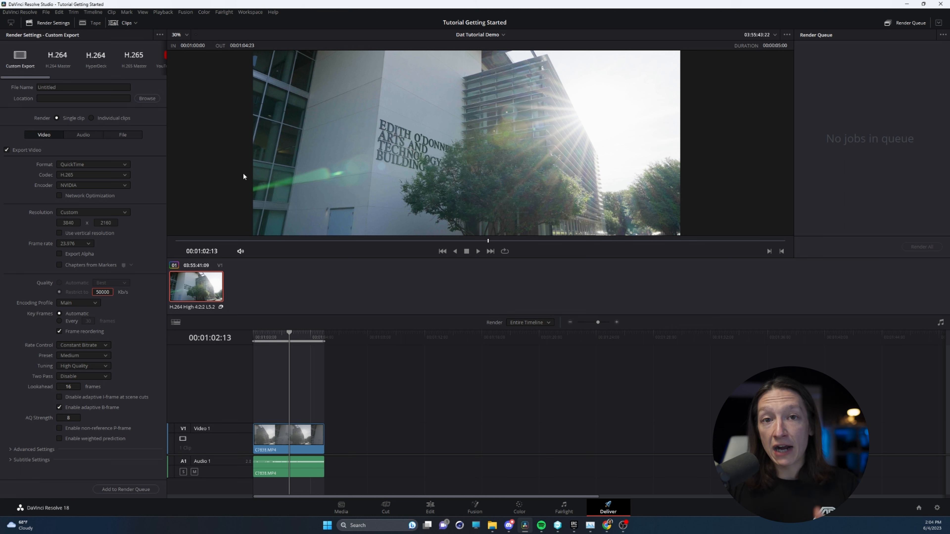
# - Name the export file Tutorial Demo and choose the 005_RENDERS folder of the Tutorials_DaVinci-Resolve_2023 project as its location
pyautogui.click(76, 87)
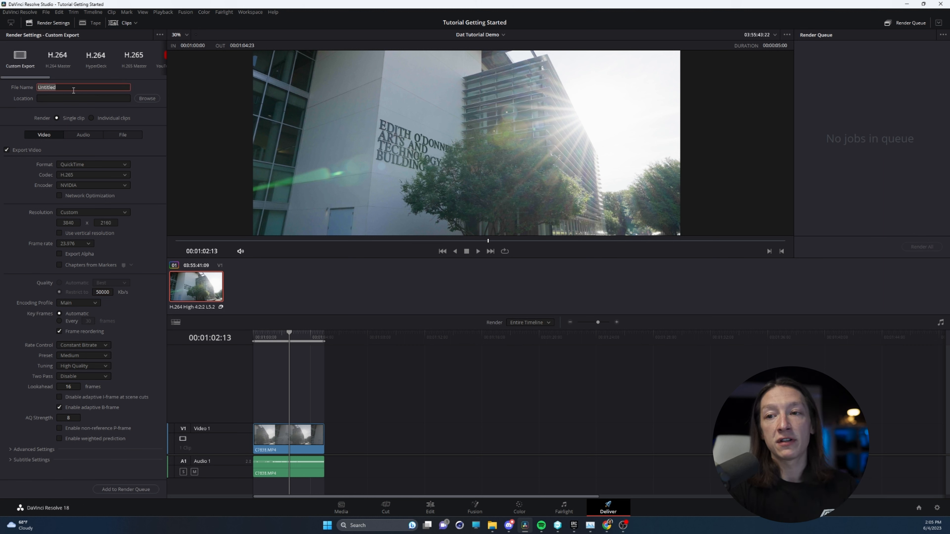
pyautogui.write('Tutorial Demo')
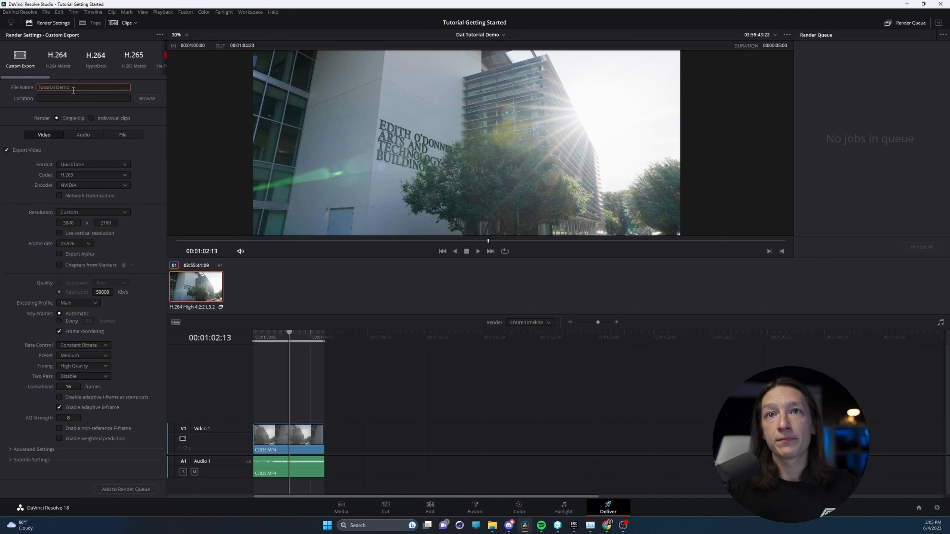
pyautogui.click(147, 98)
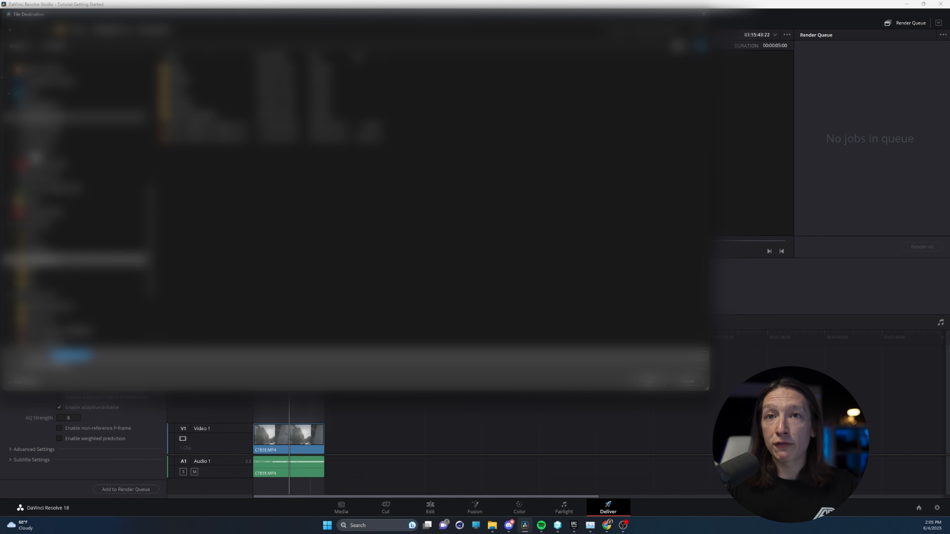
pyautogui.click(36, 189)
pyautogui.doubleClick(214, 115)
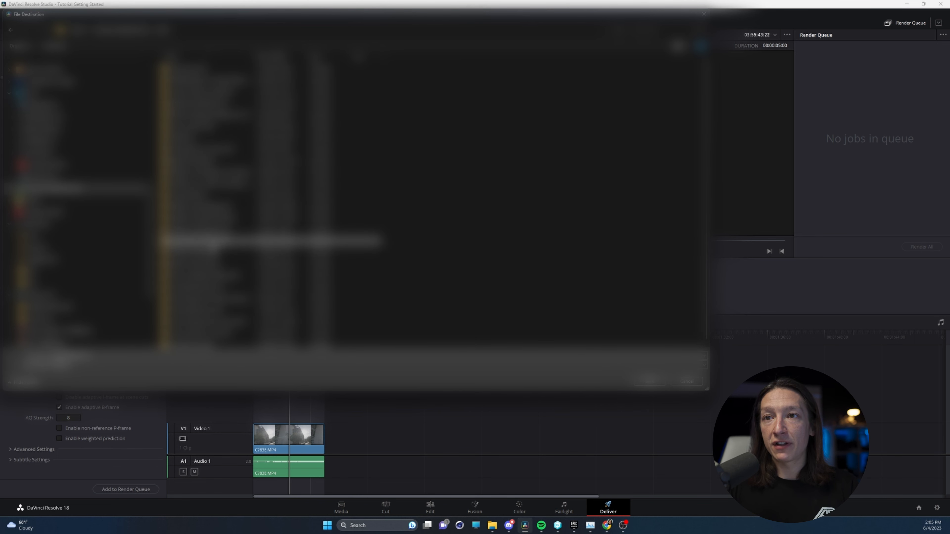
pyautogui.doubleClick(209, 241)
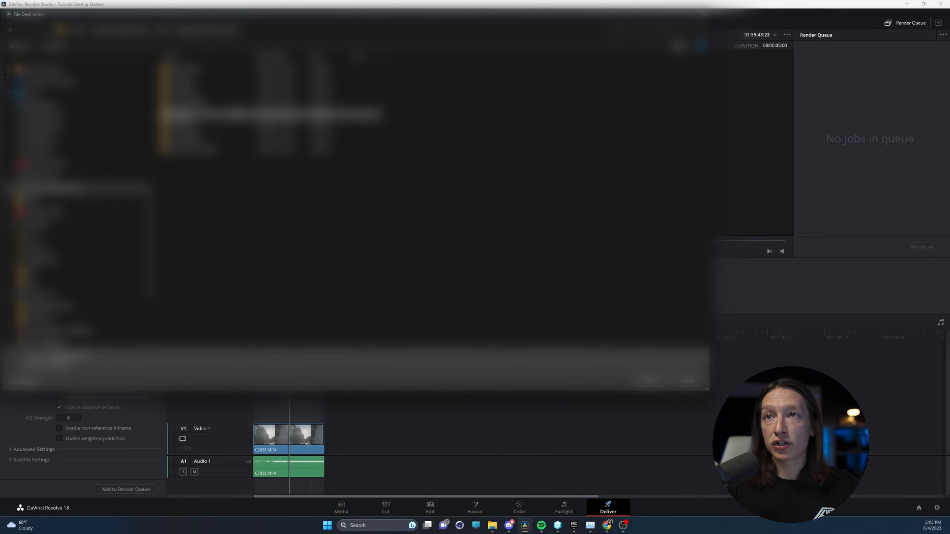
pyautogui.moveTo(187, 17); pyautogui.dragTo(234, 17)
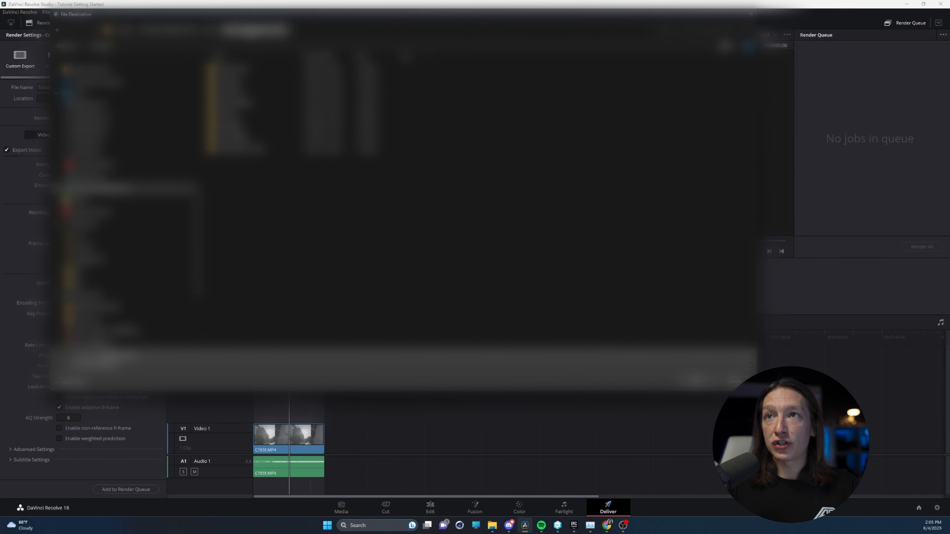
pyautogui.doubleClick(234, 128)
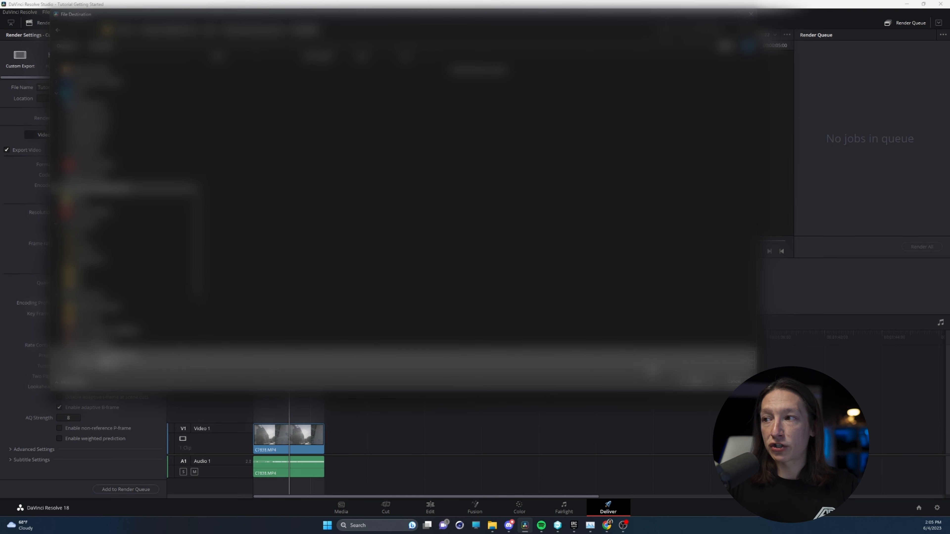
pyautogui.click(703, 382)
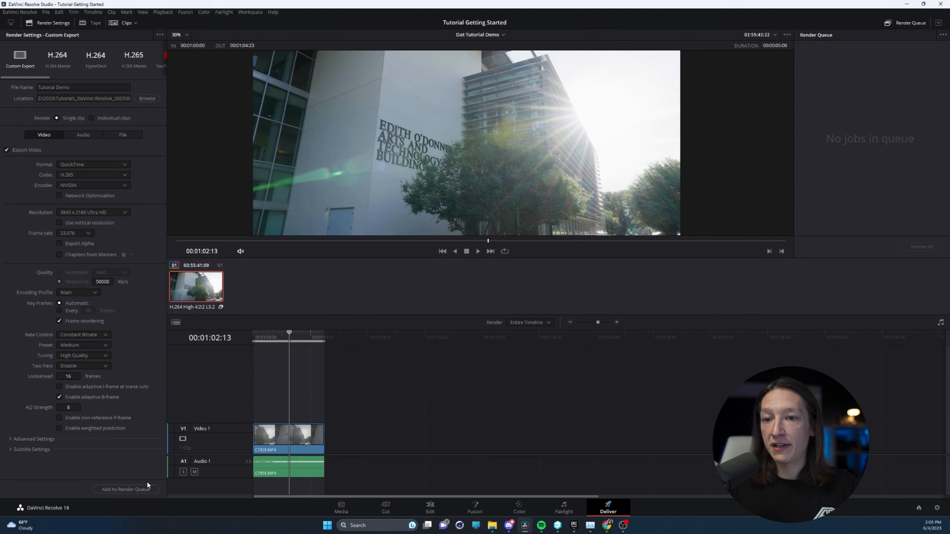
# - Add the Tutorial Demo export to the render queue and start rendering it
pyautogui.click(119, 488)
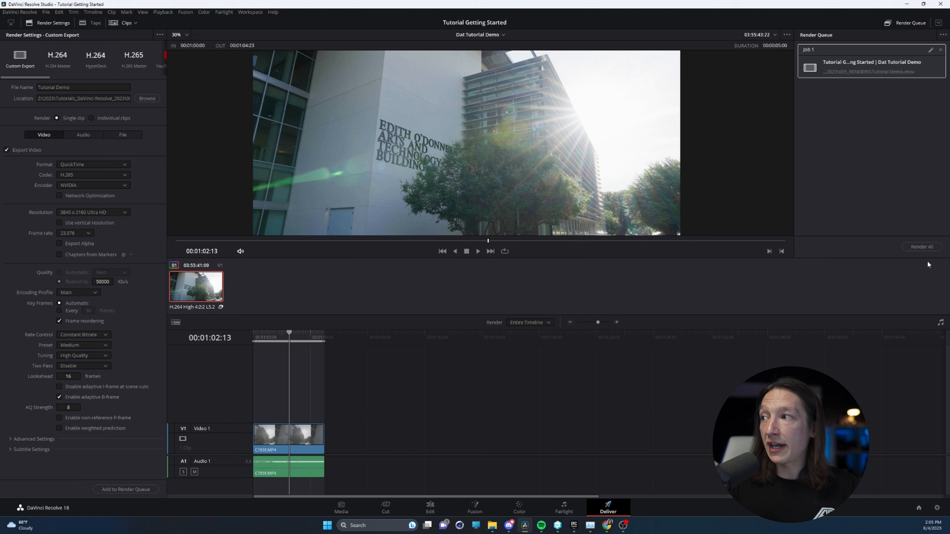
pyautogui.click(919, 246)
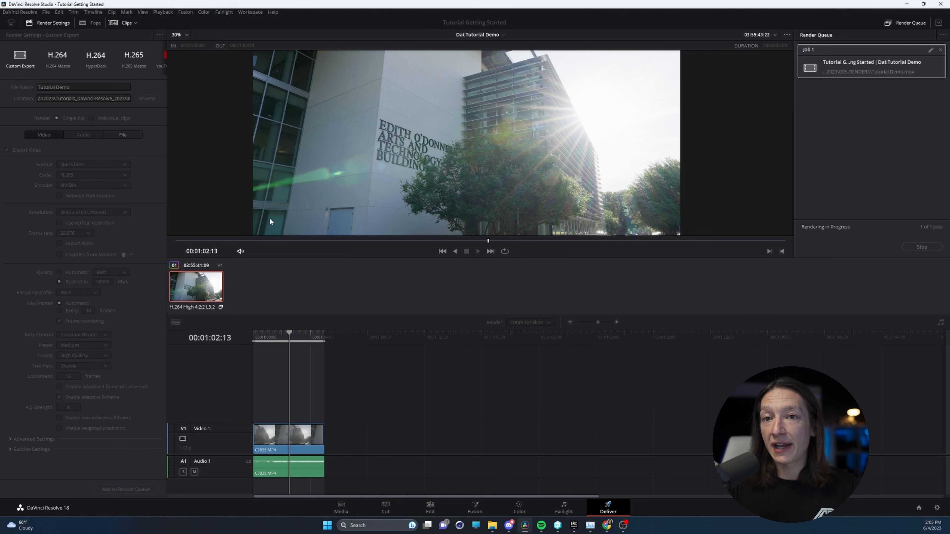